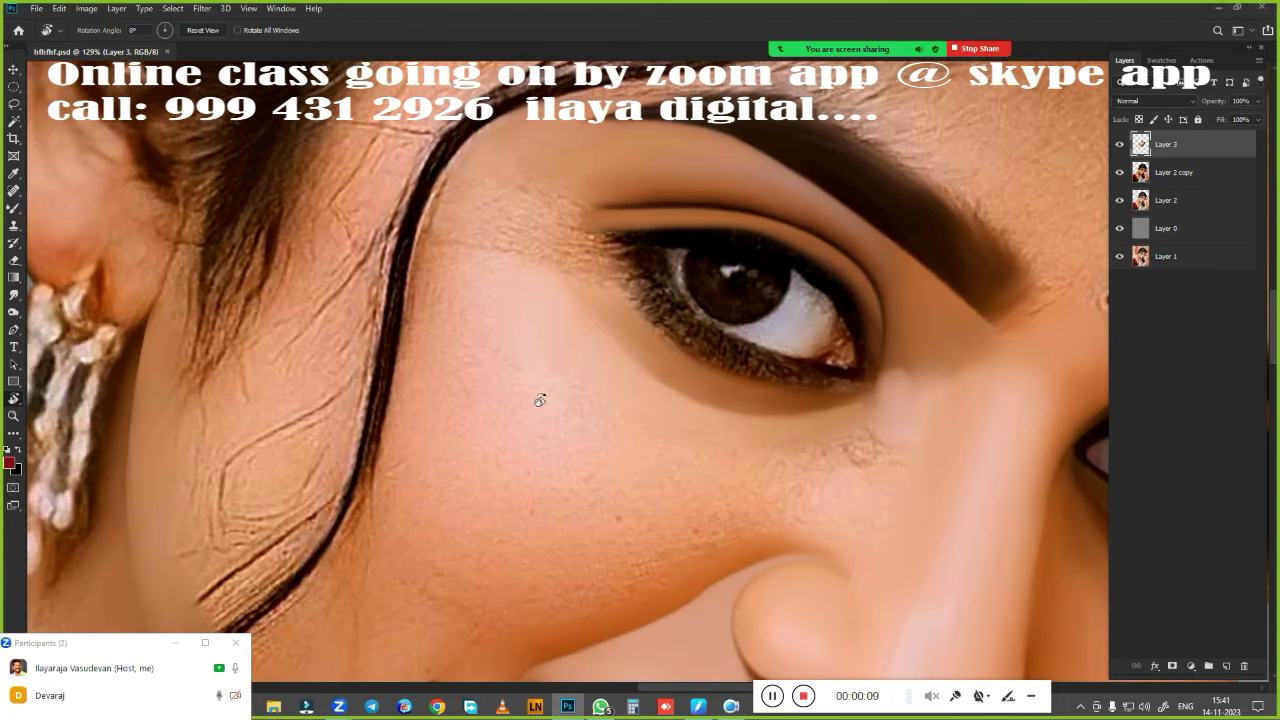
# Step: Rotate the canvas view to -26° and zoom to about 269% on the eye
pyautogui.moveTo(537, 400); pyautogui.dragTo(500, 449)
pyautogui.scroll(-3, 514, 394)
# Step: Blend the upper eyelid edge with an enlarged Mixer Brush
pyautogui.moveTo(581, 387); pyautogui.dragTo(641, 350)
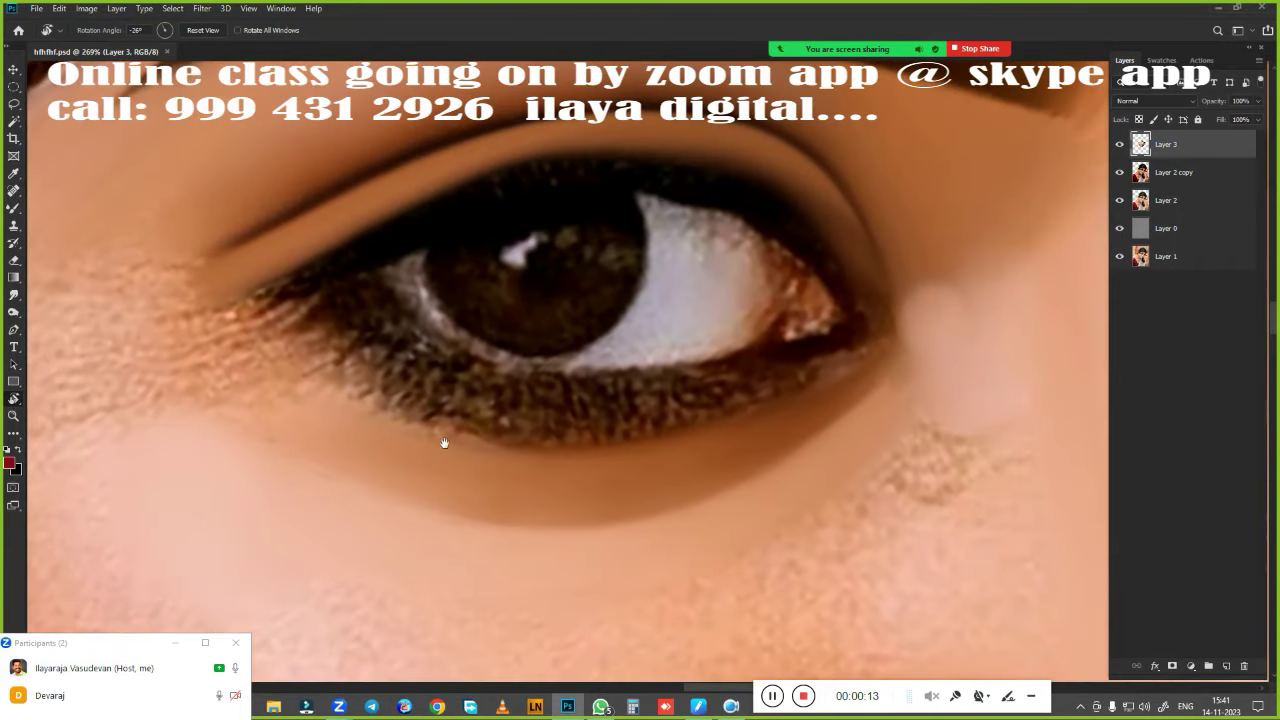
pyautogui.press('b')
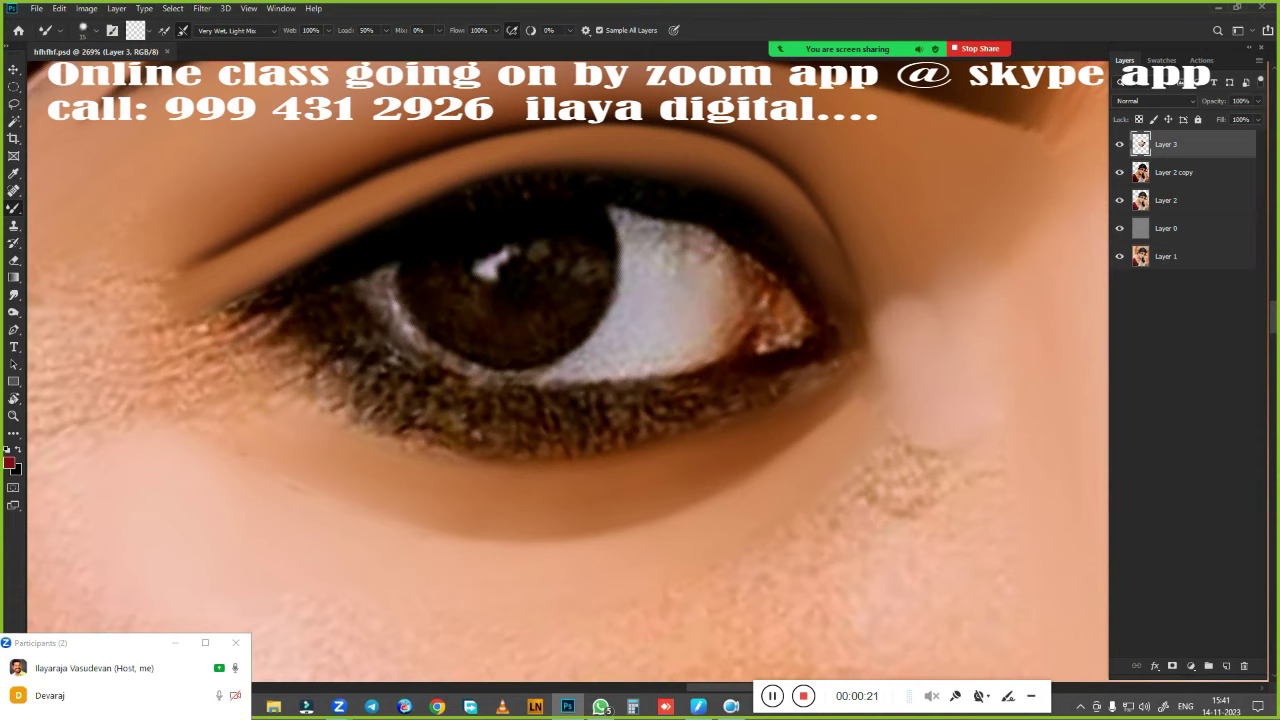
pyautogui.press(']')
pyautogui.press(']')
pyautogui.press(']')
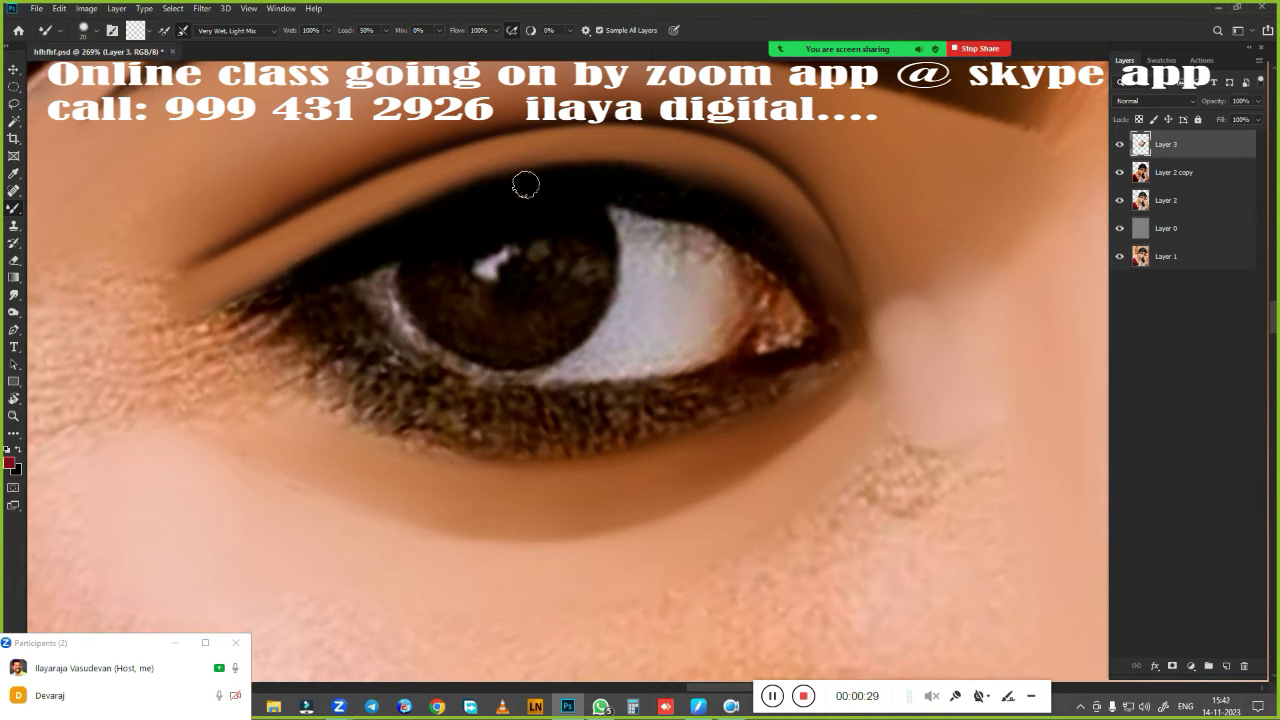
pyautogui.moveTo(525, 185); pyautogui.dragTo(652, 190)
# Step: Smooth the lower lash line into a dark blended band under the eye
pyautogui.press('[')
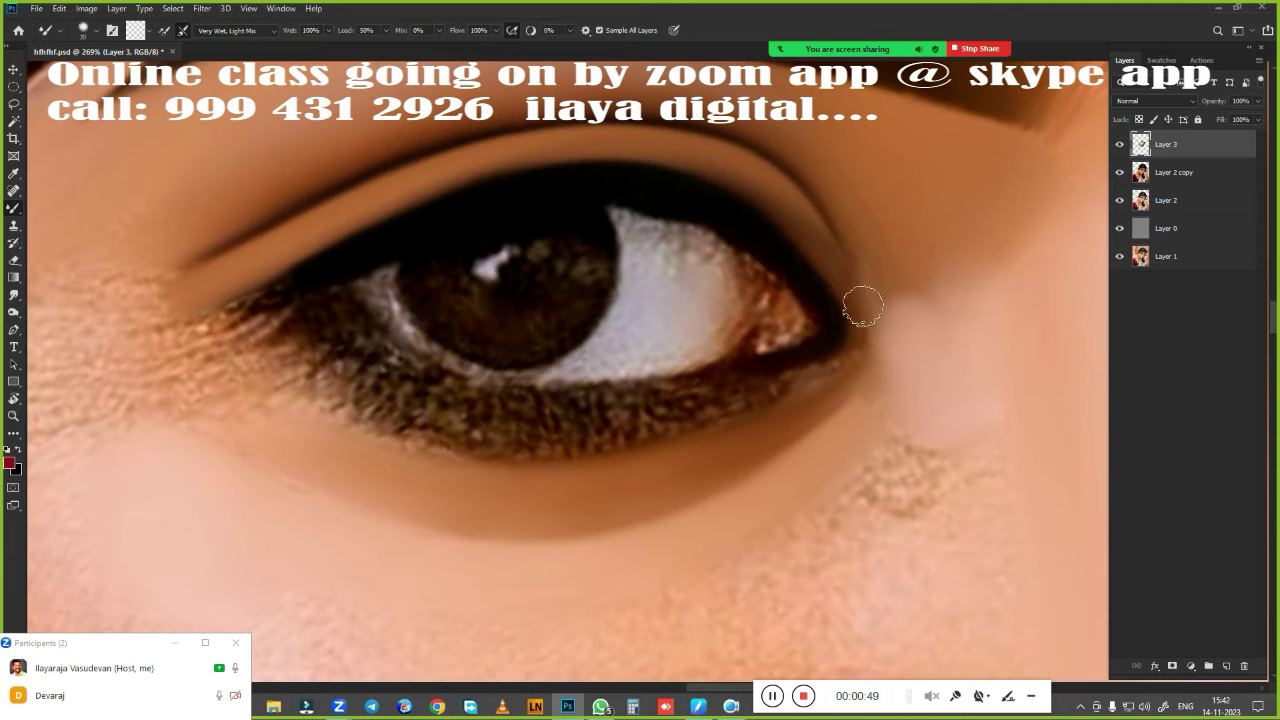
pyautogui.moveTo(300, 375)
pyautogui.mouseDown()
pyautogui.moveTo(594, 429)
pyautogui.moveTo(616, 449)
pyautogui.moveTo(525, 496)
pyautogui.mouseUp()
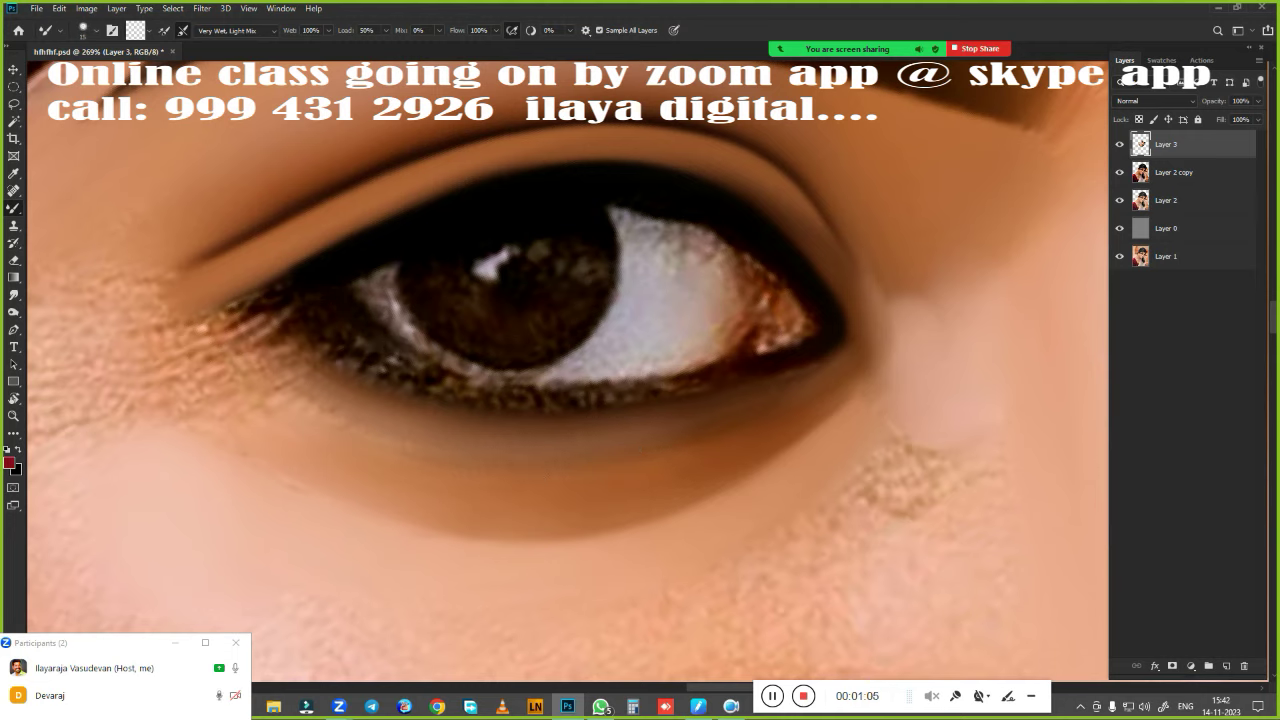
pyautogui.moveTo(530, 385)
pyautogui.mouseDown()
pyautogui.moveTo(665, 386)
pyautogui.moveTo(771, 366)
pyautogui.moveTo(610, 398)
pyautogui.mouseUp()
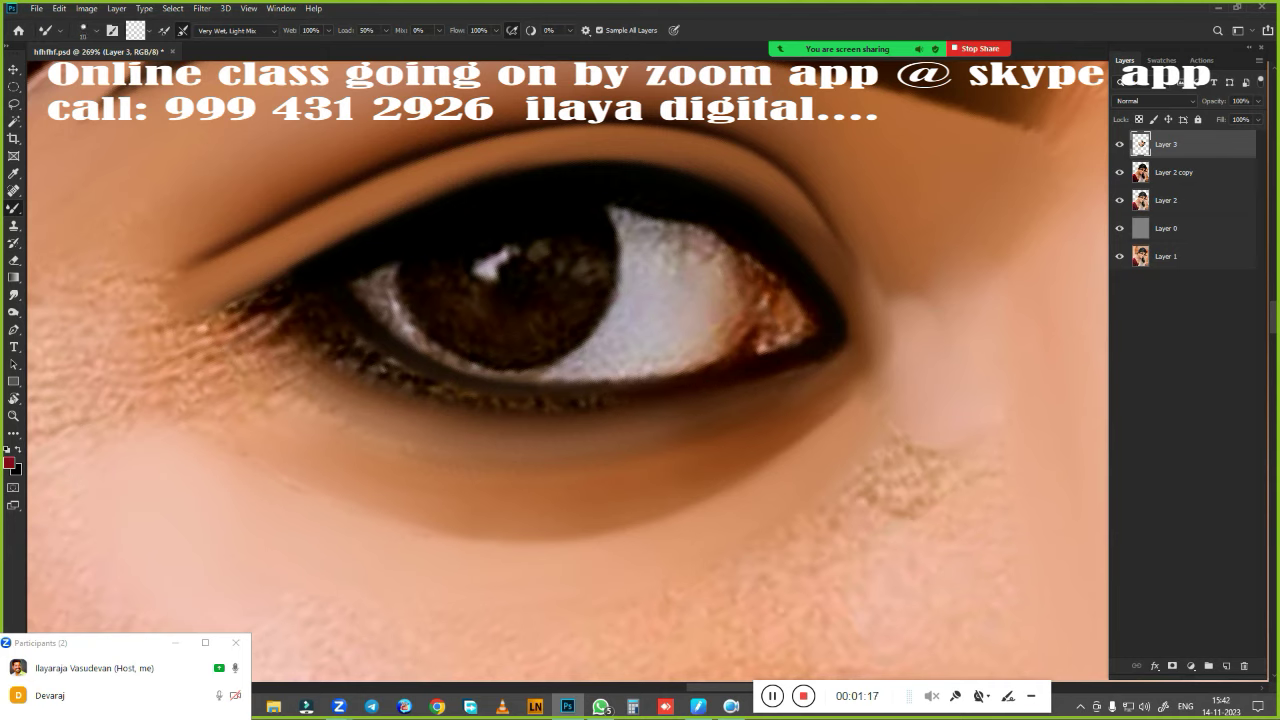
pyautogui.click(14, 295)
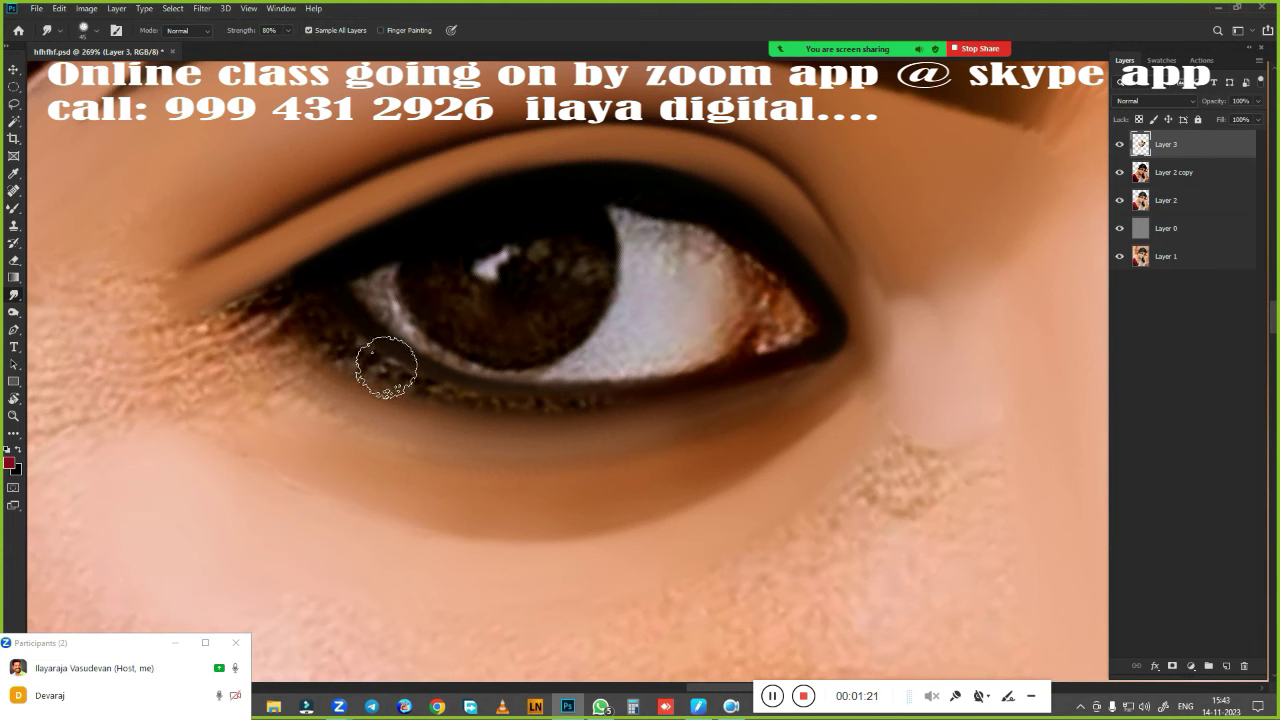
pyautogui.press('b')
pyautogui.click(60, 8)
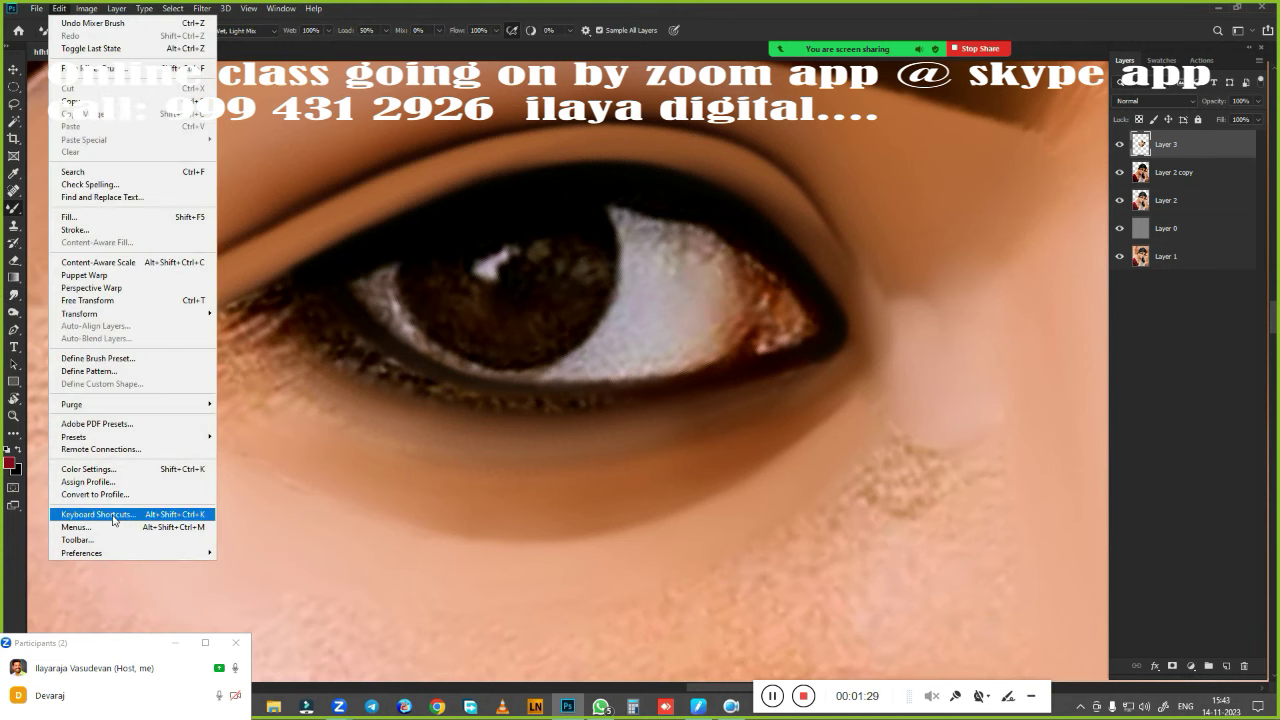
pyautogui.click(113, 515)
pyautogui.click(498, 112)
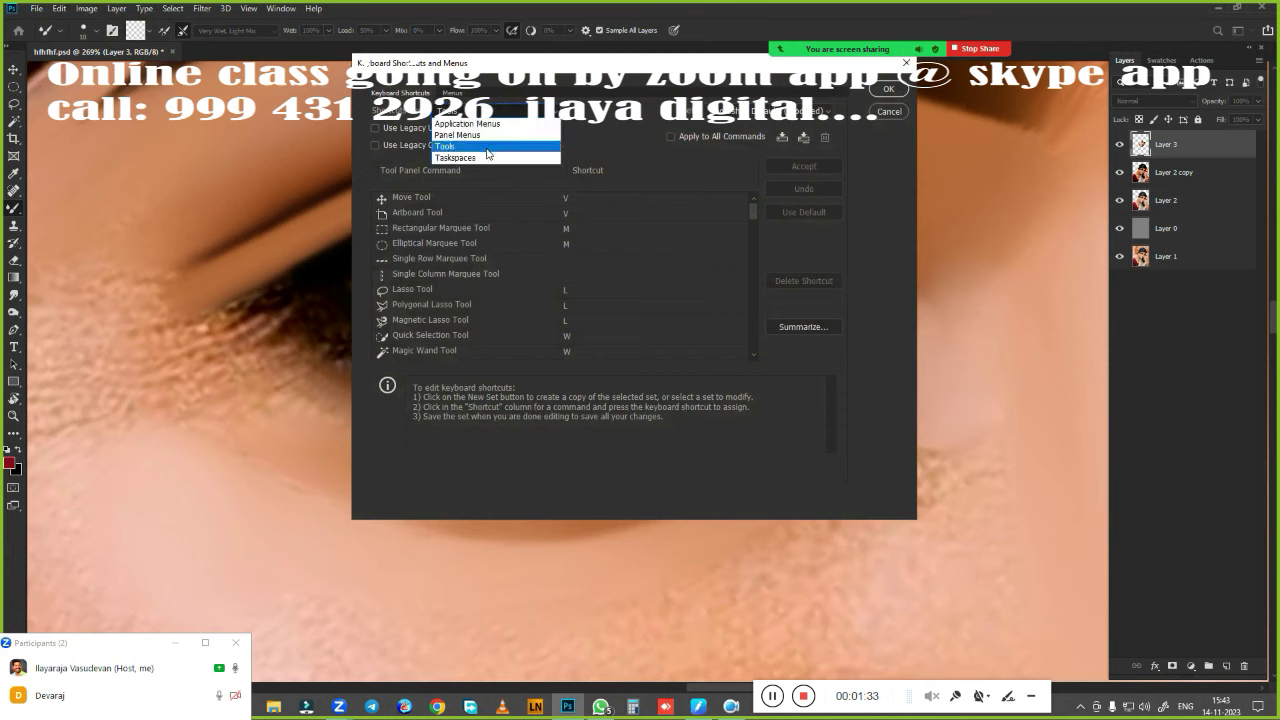
pyautogui.moveTo(753, 207)
pyautogui.mouseDown()
pyautogui.moveTo(753, 258)
pyautogui.moveTo(725, 280)
pyautogui.mouseUp()
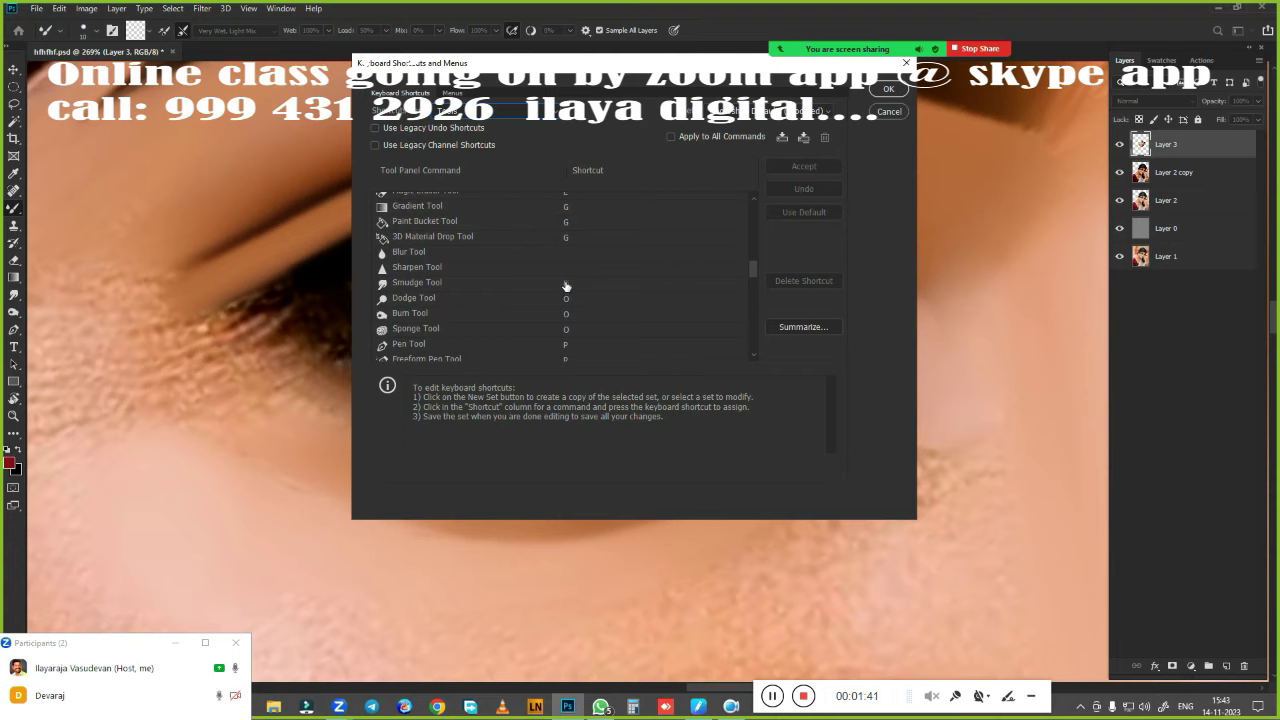
pyautogui.moveTo(754, 277); pyautogui.dragTo(757, 303)
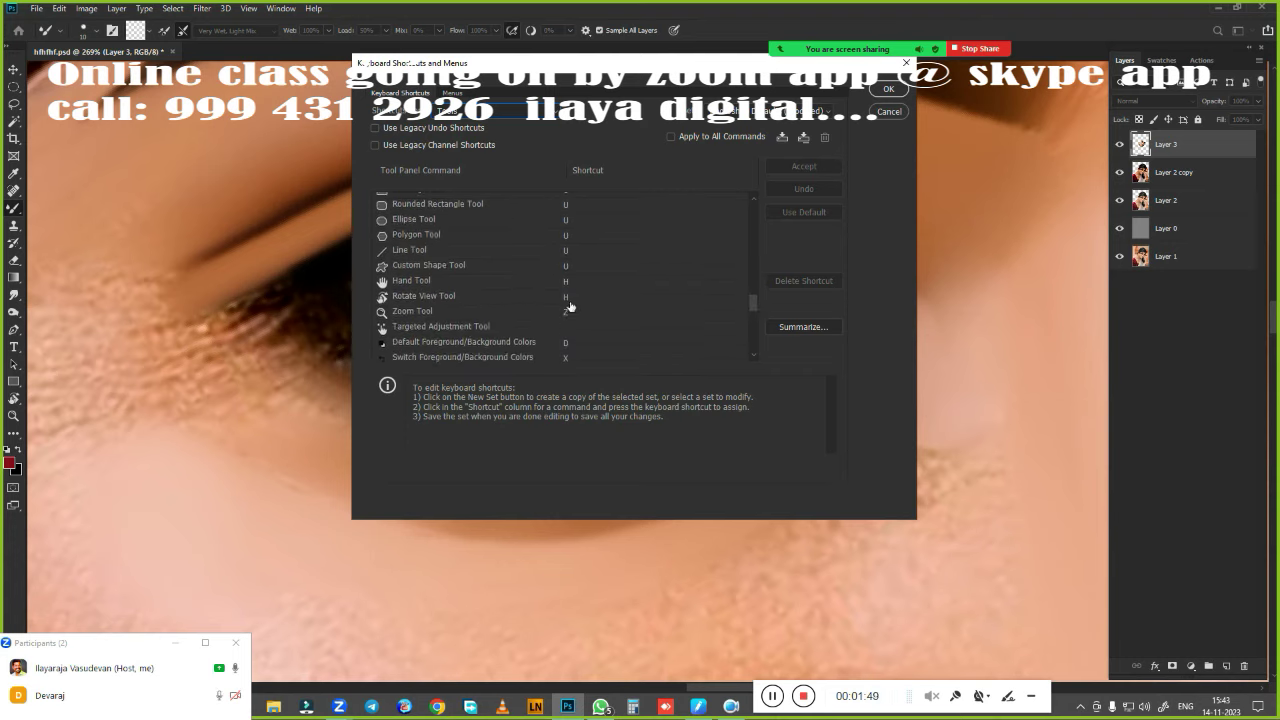
pyautogui.click(880, 113)
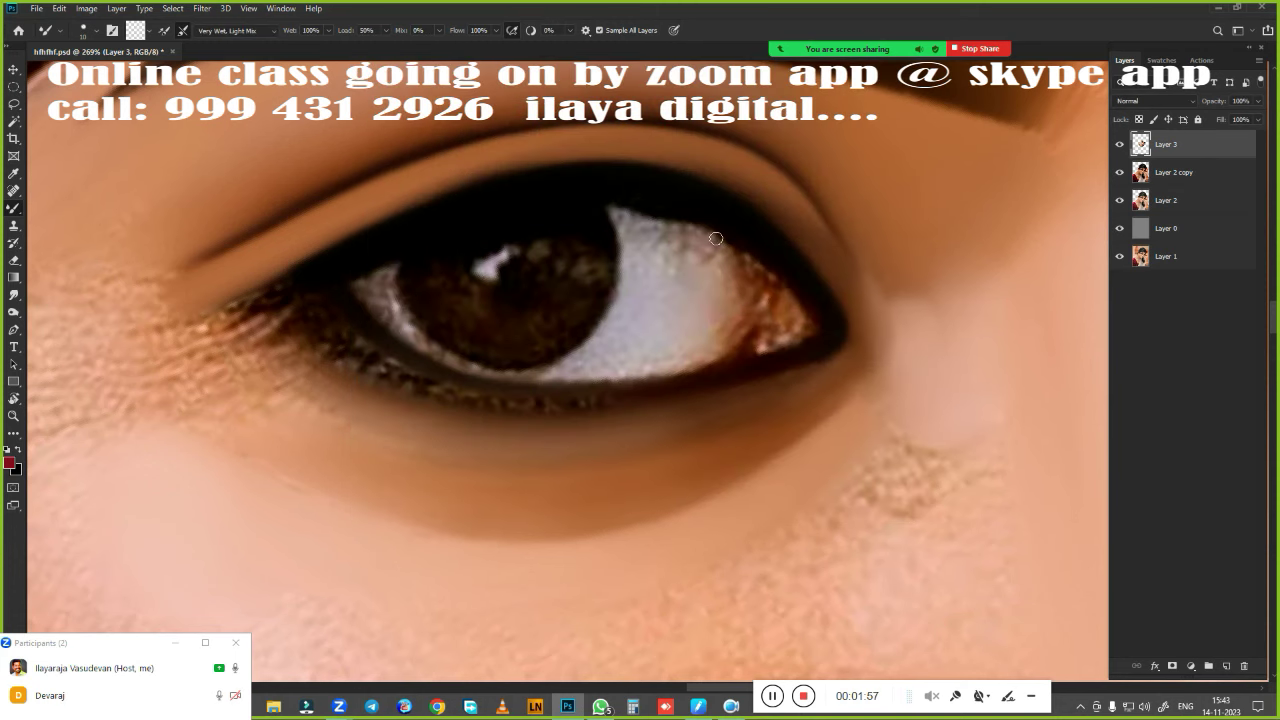
# Step: Smudge the lower lash line and lid at the inner eye corner with a 40 px brush
pyautogui.scroll(2, 650, 400)
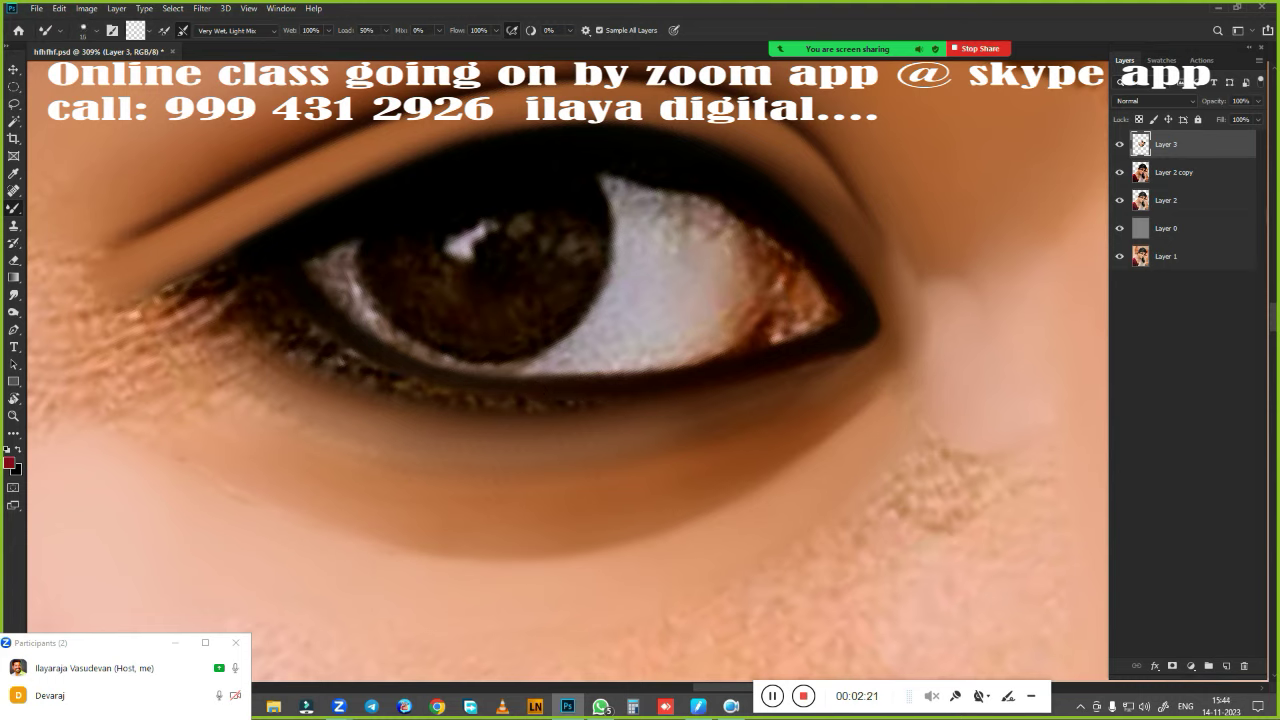
pyautogui.press('r')
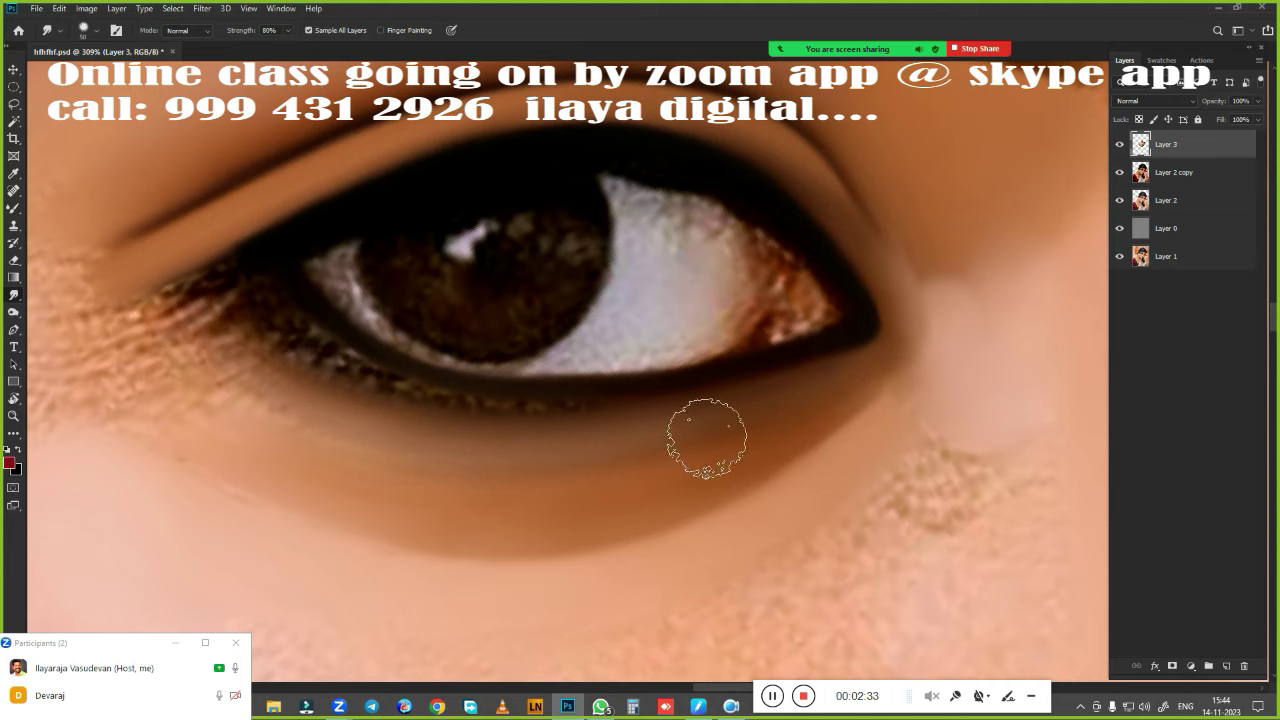
pyautogui.press('[')
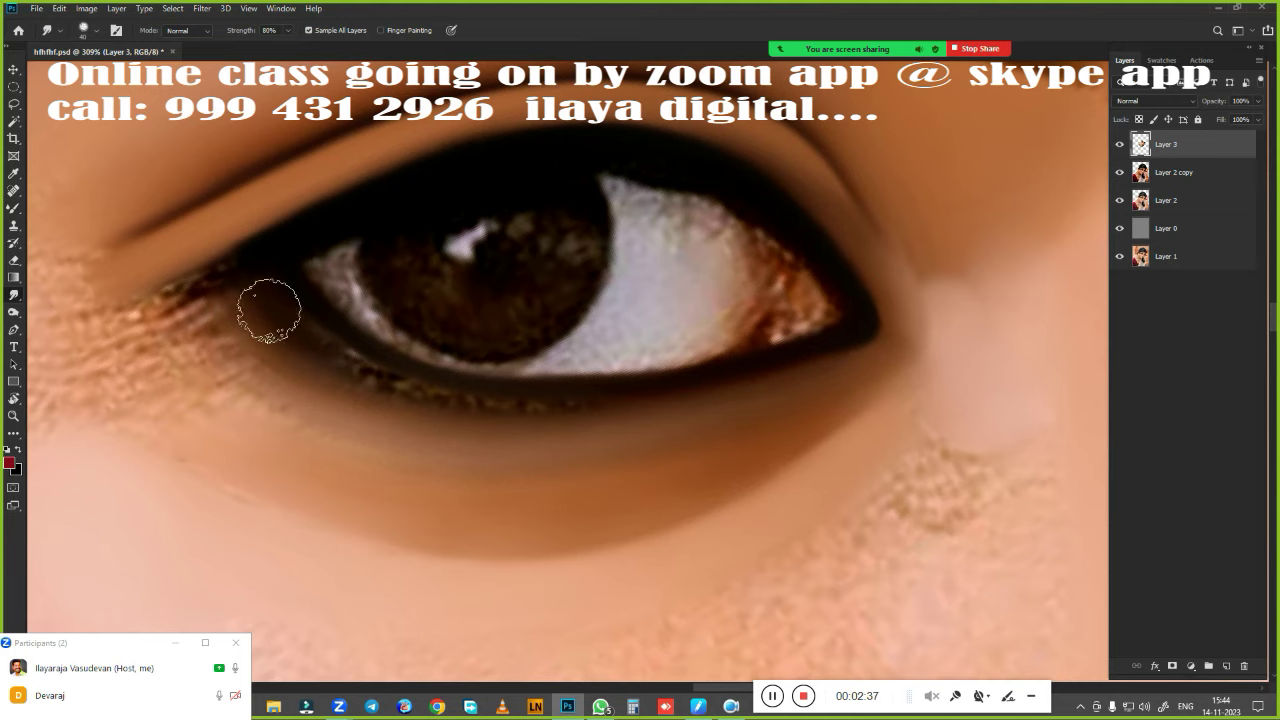
pyautogui.moveTo(268, 311); pyautogui.dragTo(443, 406)
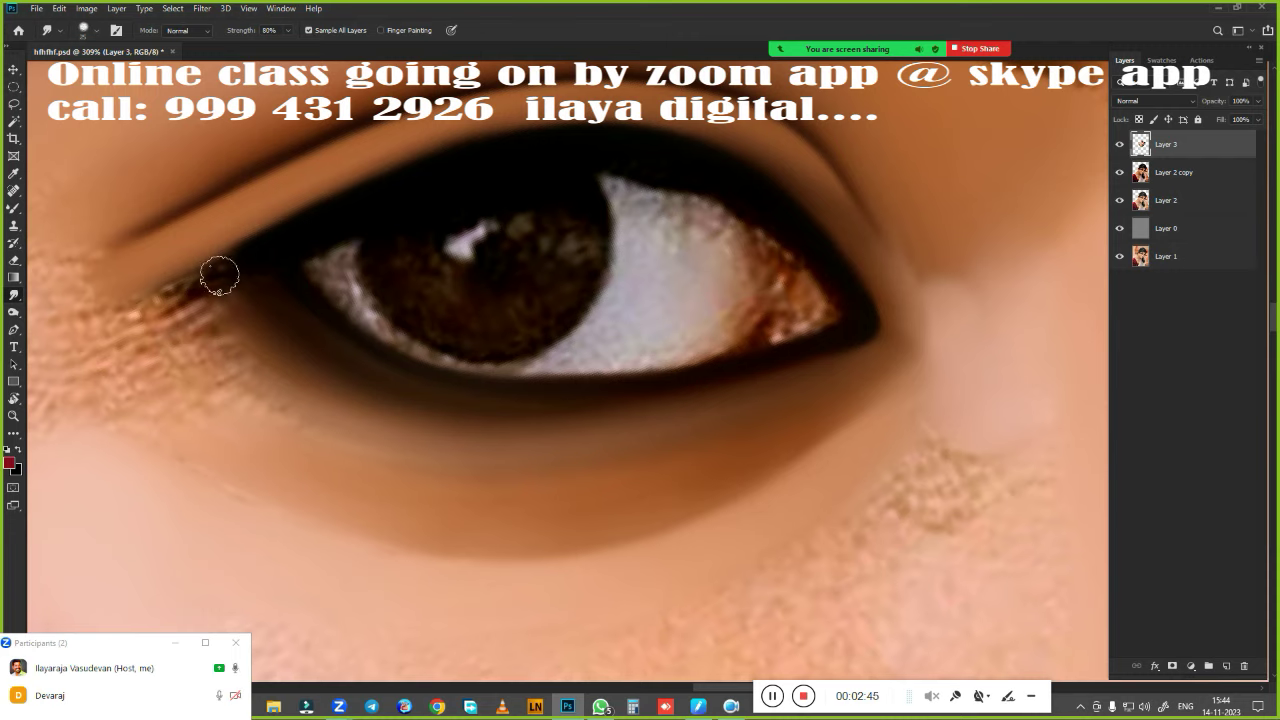
pyautogui.moveTo(217, 271); pyautogui.dragTo(150, 276)
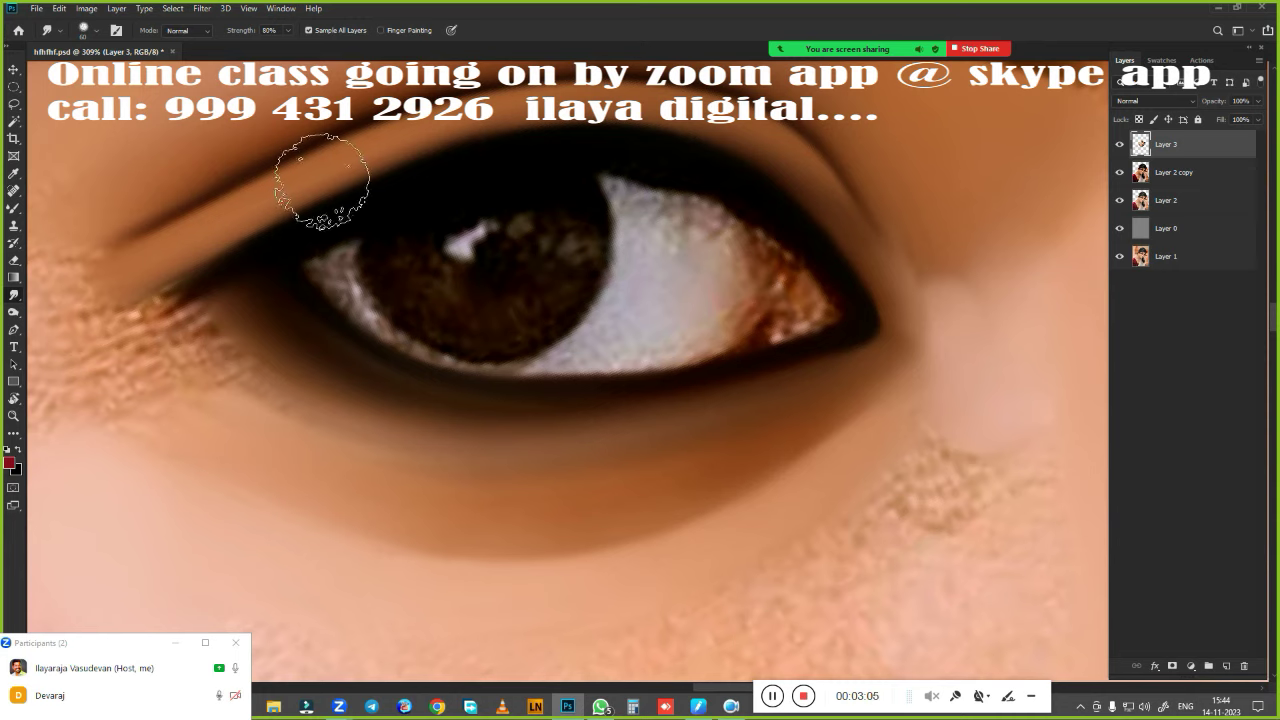
# Step: Check the brush presets and show the brush tool group with Mixer Brush active
pyautogui.rightClick(328, 248)
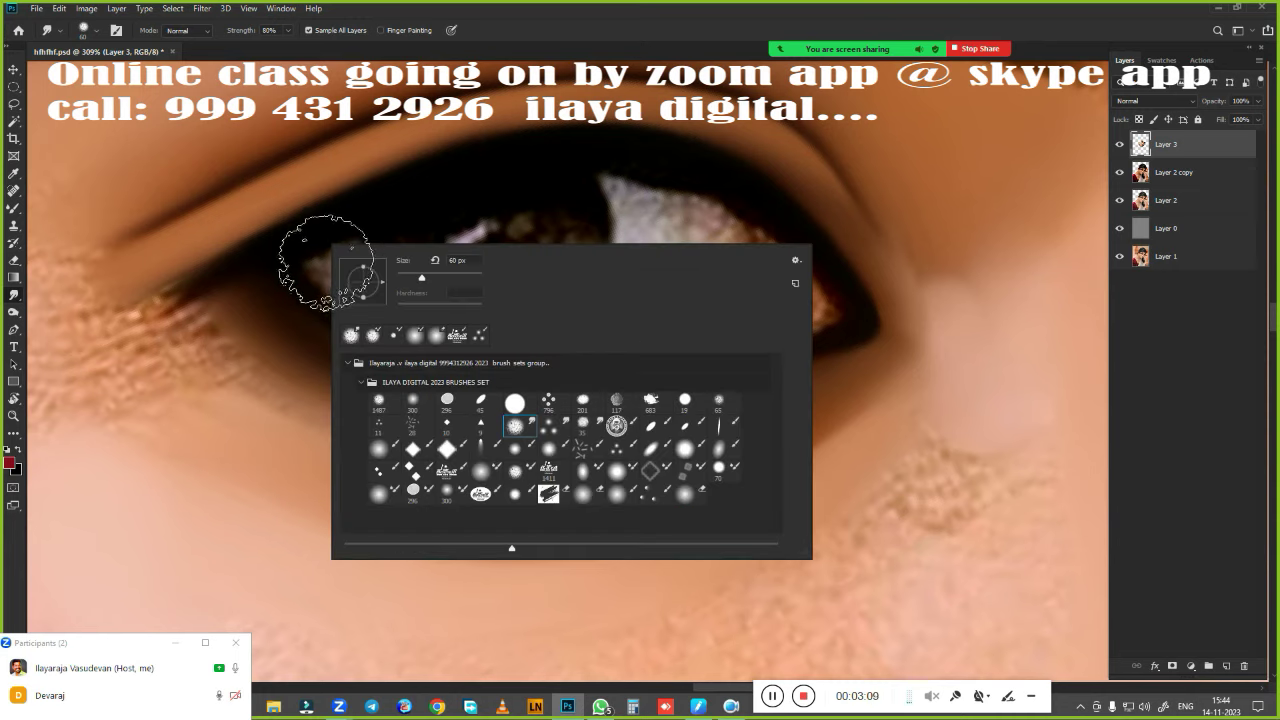
pyautogui.click(327, 262)
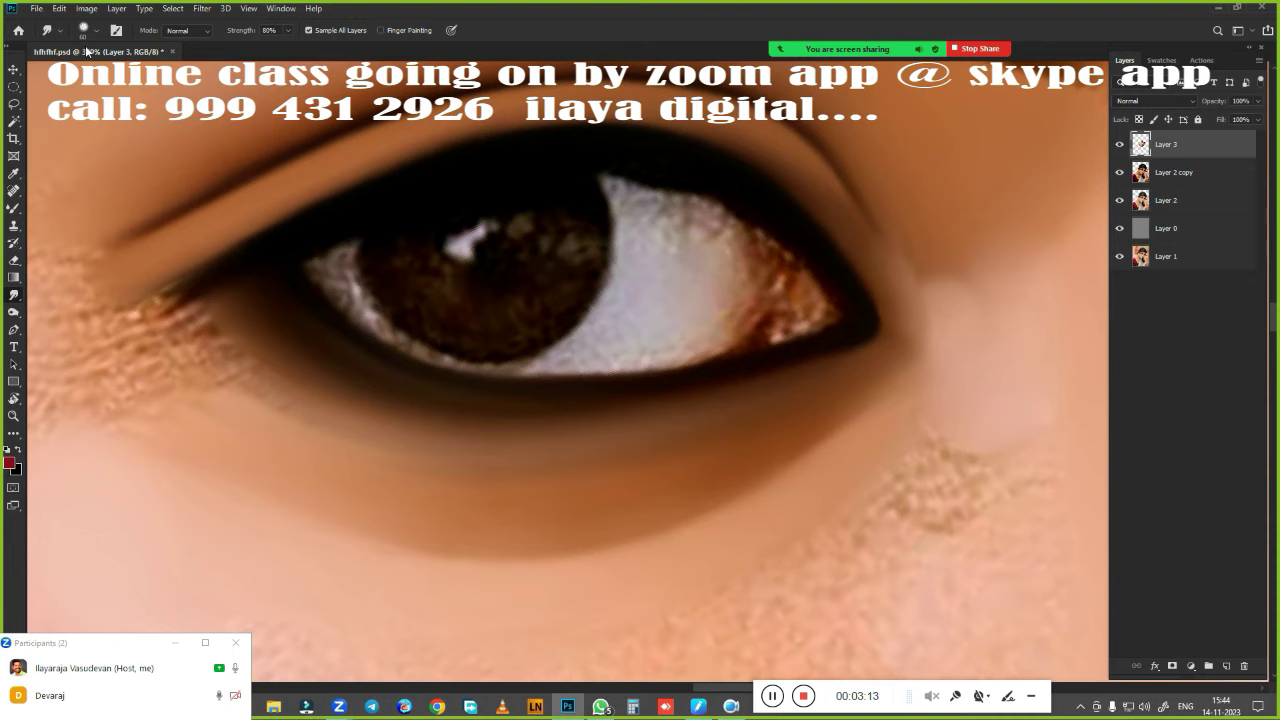
pyautogui.click(13, 210)
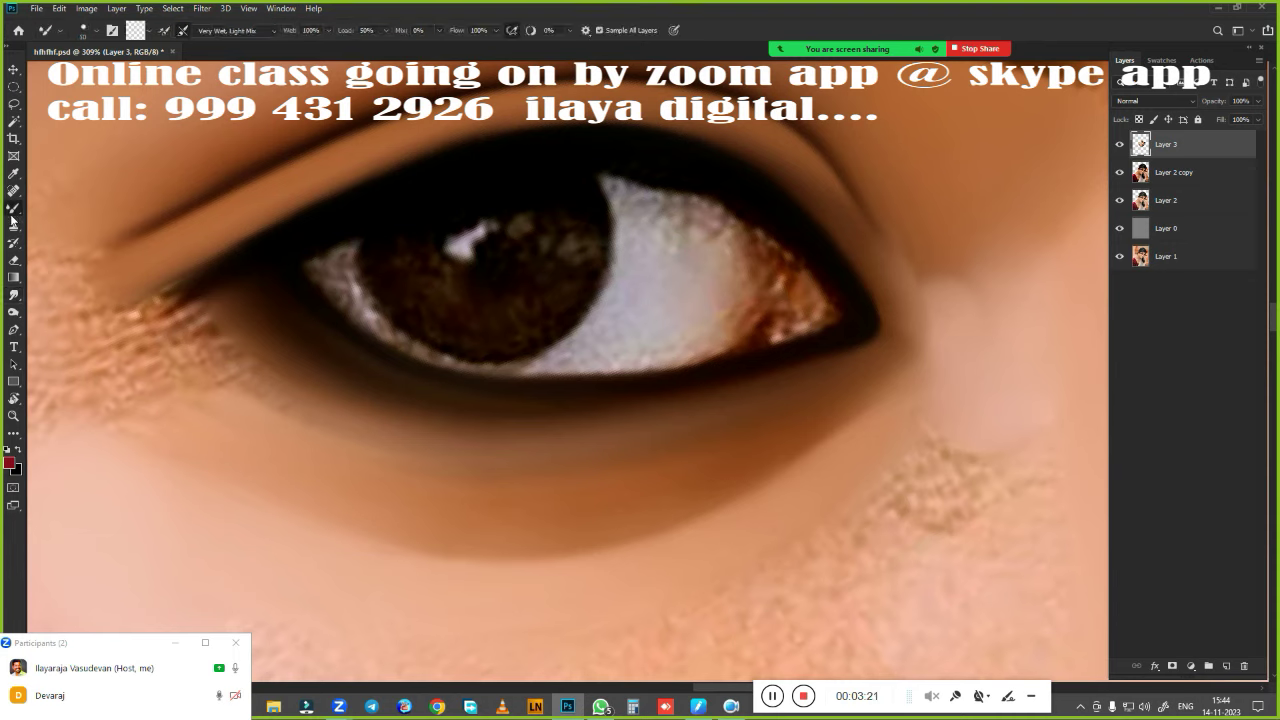
pyautogui.rightClick(20, 213)
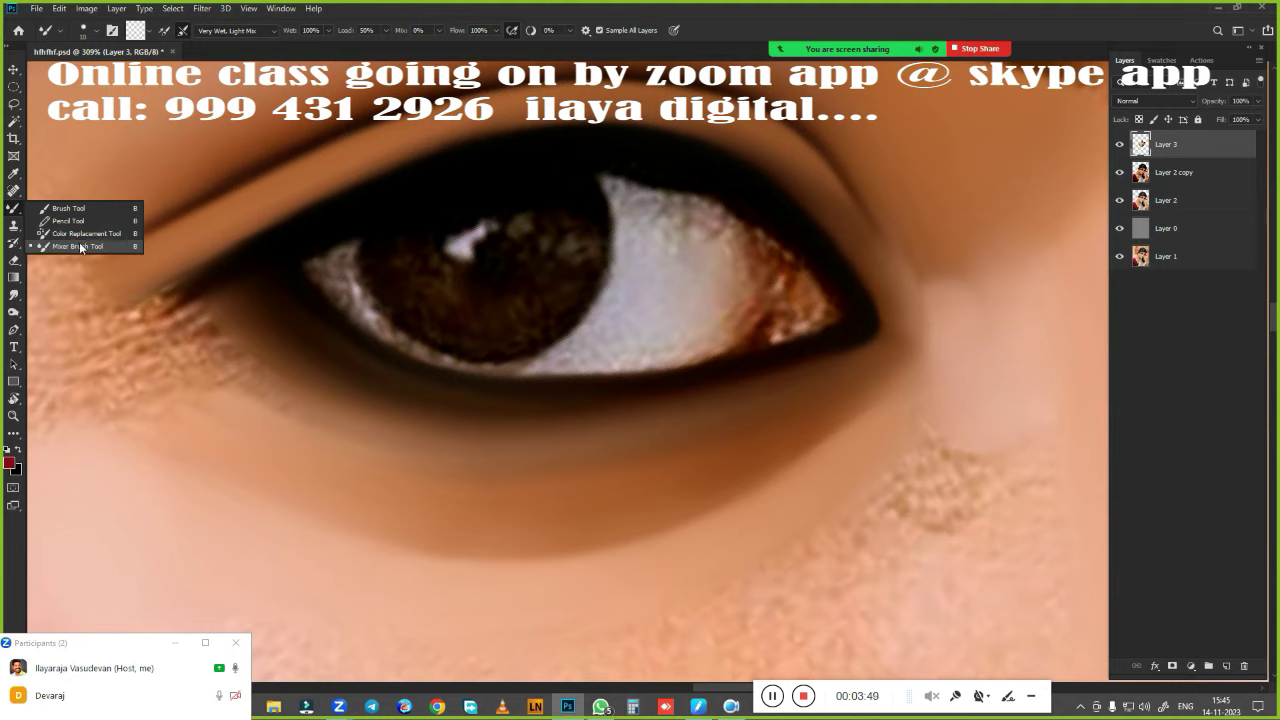
# Step: Set the Smudge tool to the three-dot textured brush preset
pyautogui.rightClick(193, 198)
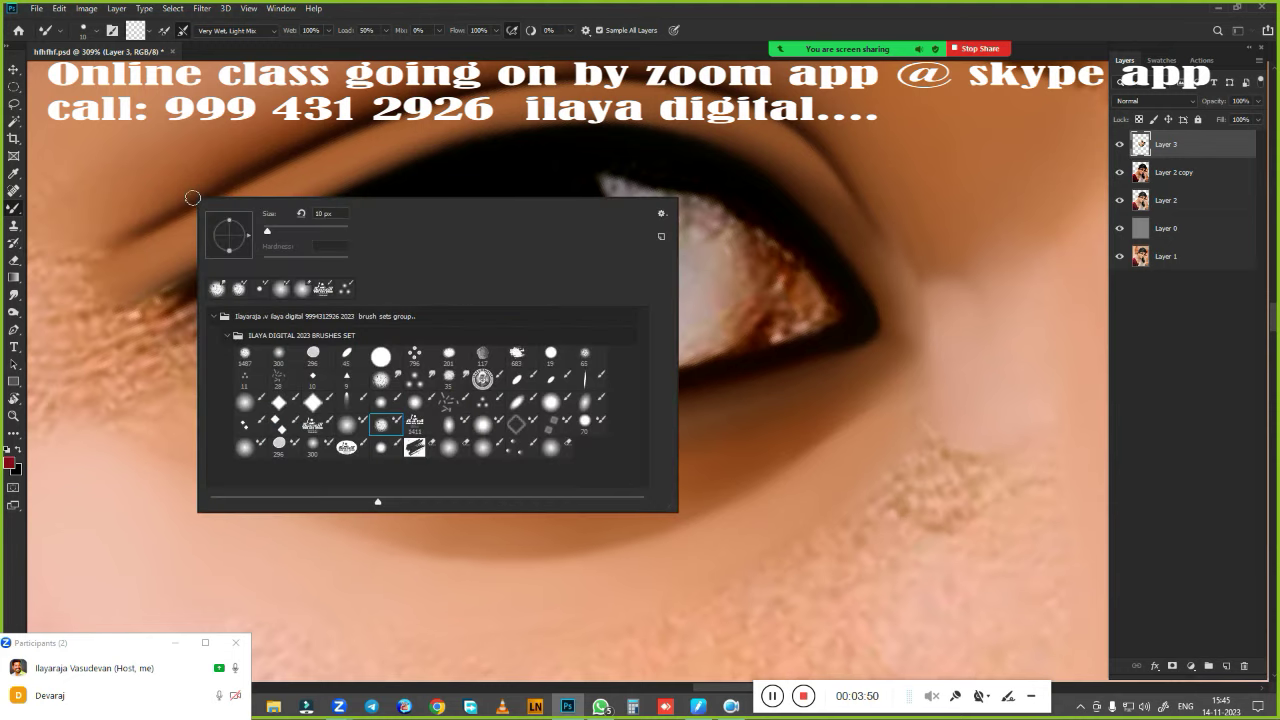
pyautogui.click(381, 378)
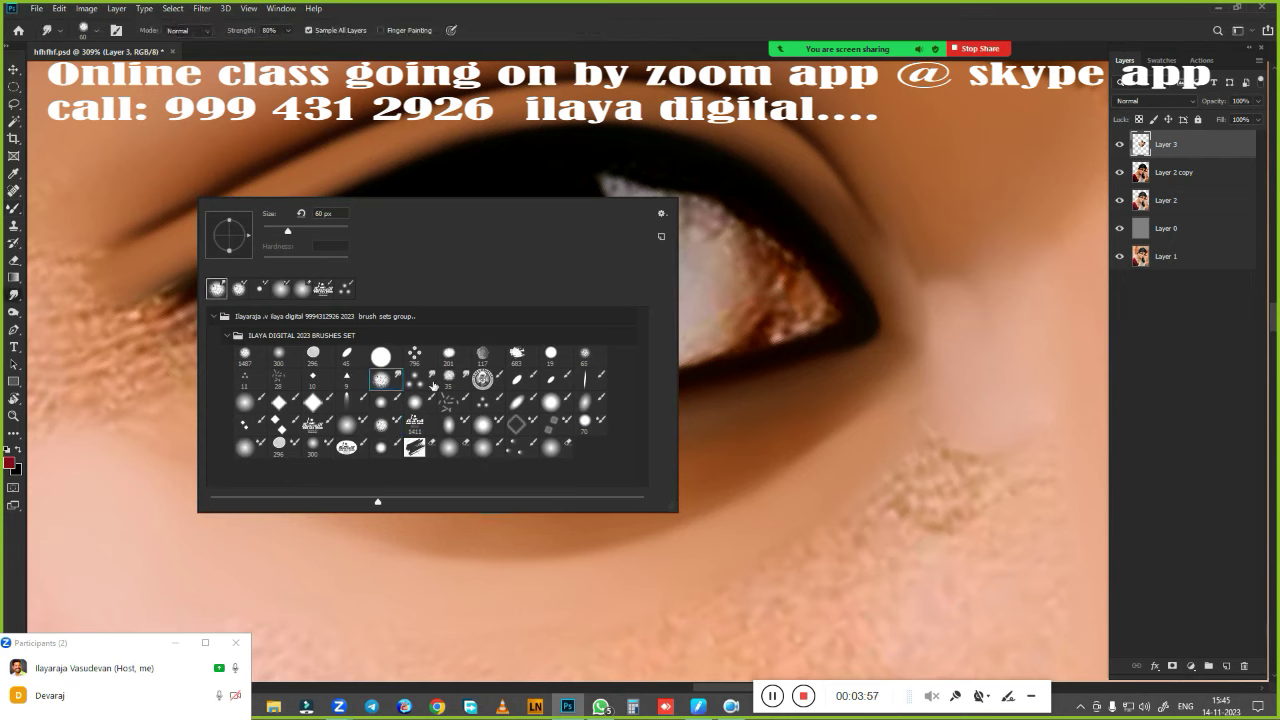
pyautogui.click(421, 381)
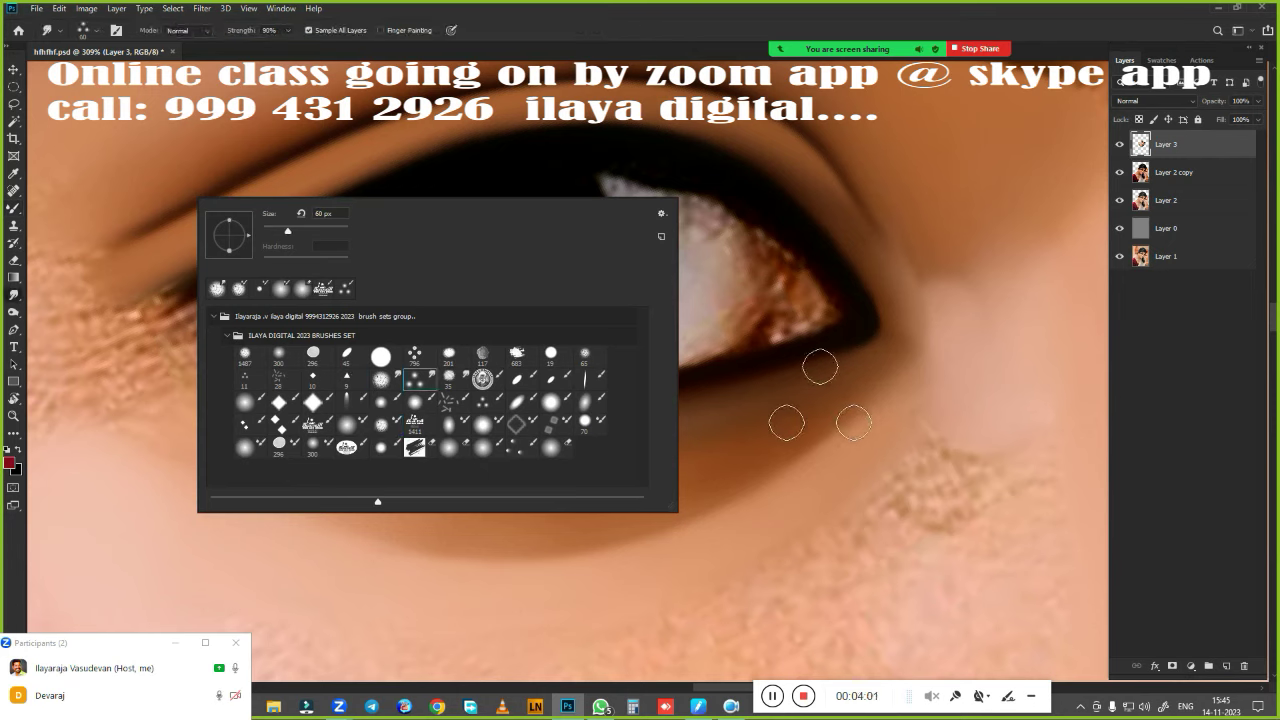
pyautogui.press('Return')
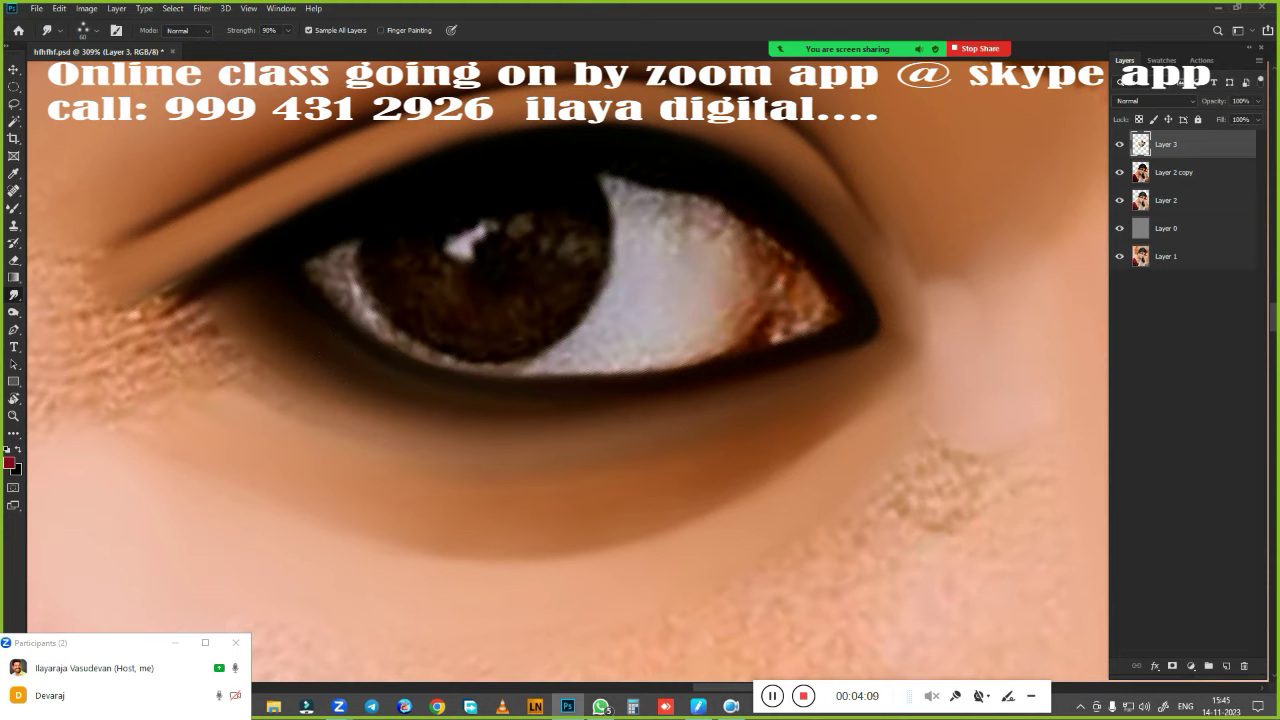
# Step: Choose a fresh brush preset for the Mixer Brush
pyautogui.press('b')
pyautogui.press('b')
pyautogui.rightClick(474, 332)
pyautogui.click(659, 514)
pyautogui.press('Return')
pyautogui.rightClick(464, 295)
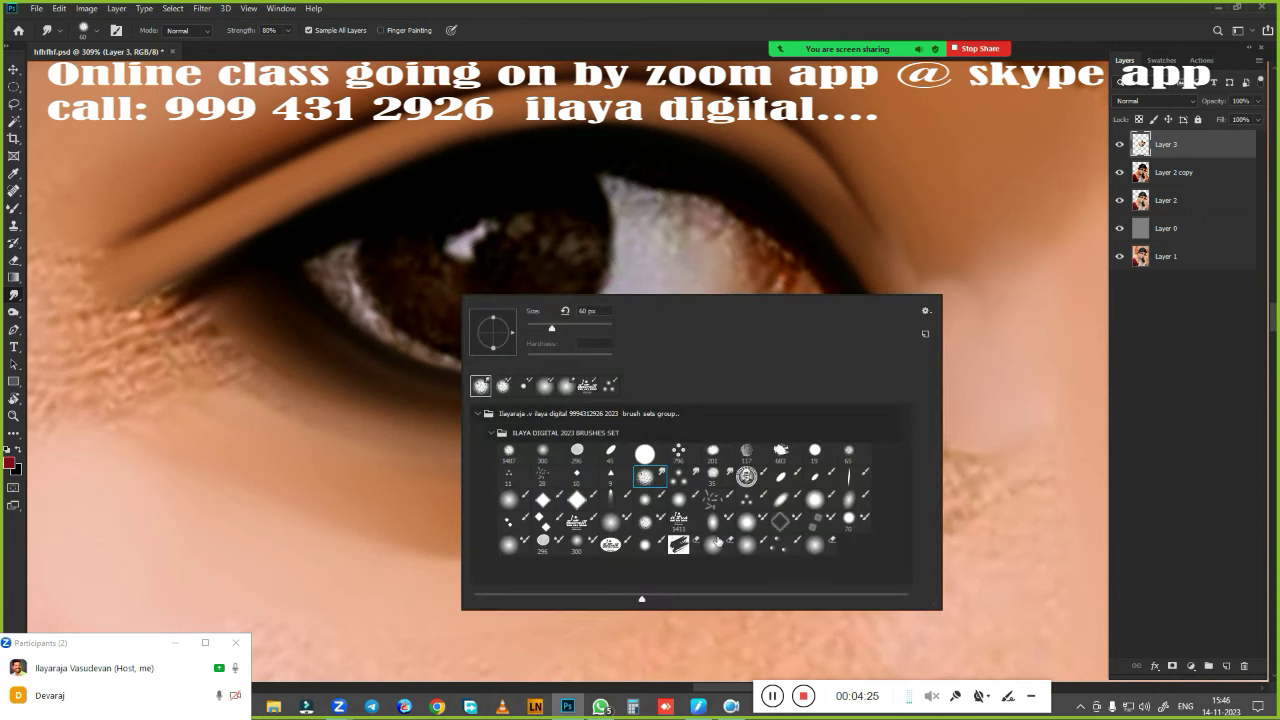
pyautogui.click(644, 521)
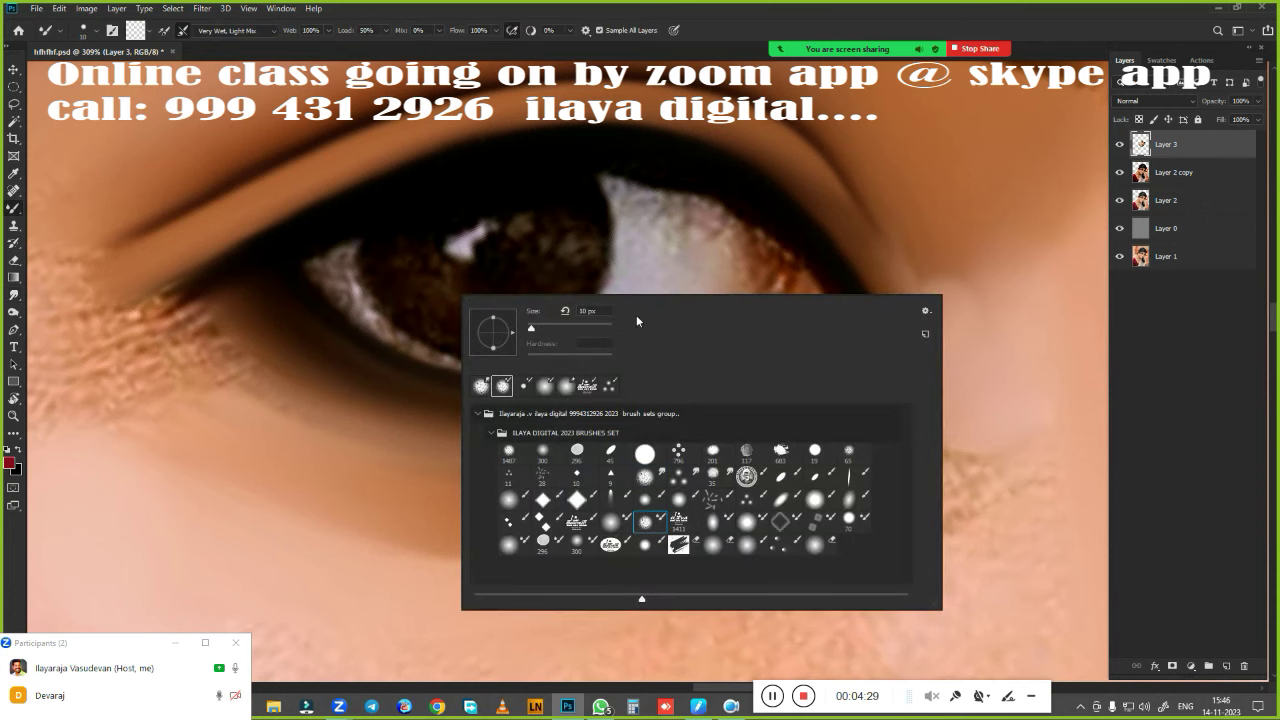
pyautogui.press('Return')
pyautogui.scroll(-2, 700, 395)
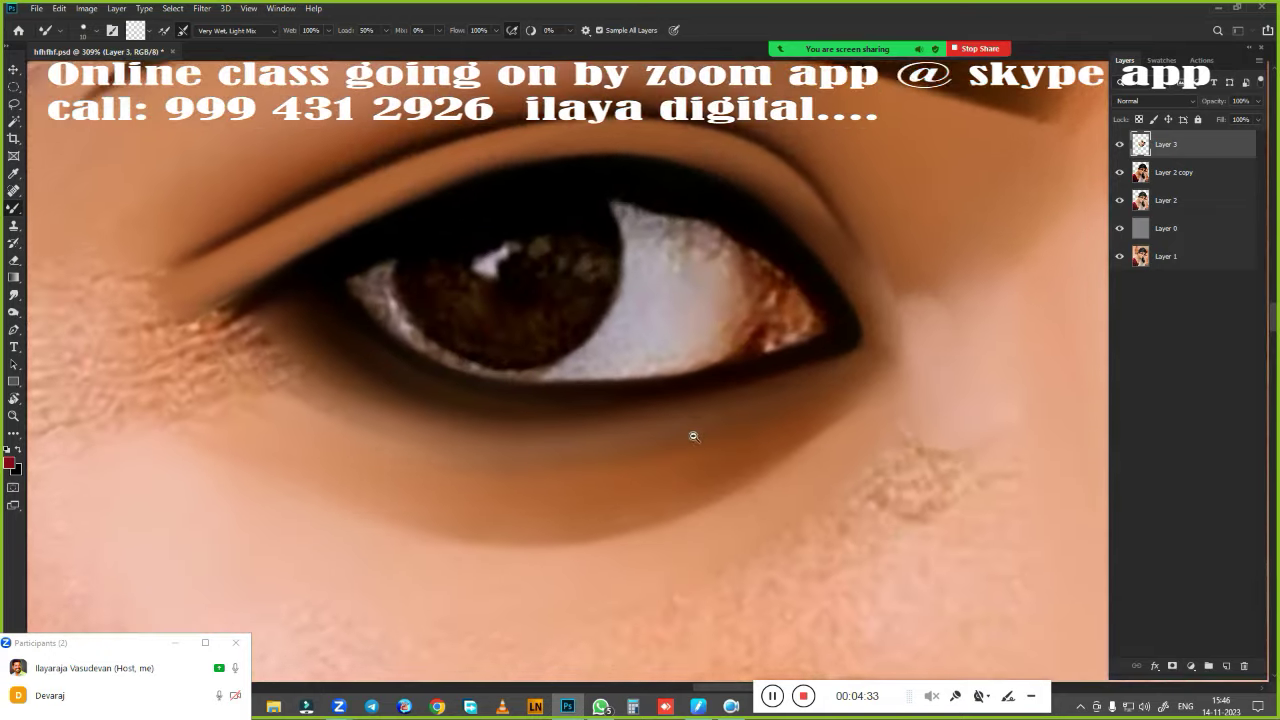
# Step: Soften the grainy skin texture below the eye and across the lower cheek
pyautogui.scroll(-2, 700, 395)
pyautogui.scroll(-2, 731, 371)
pyautogui.moveTo(731, 371); pyautogui.dragTo(756, 301)
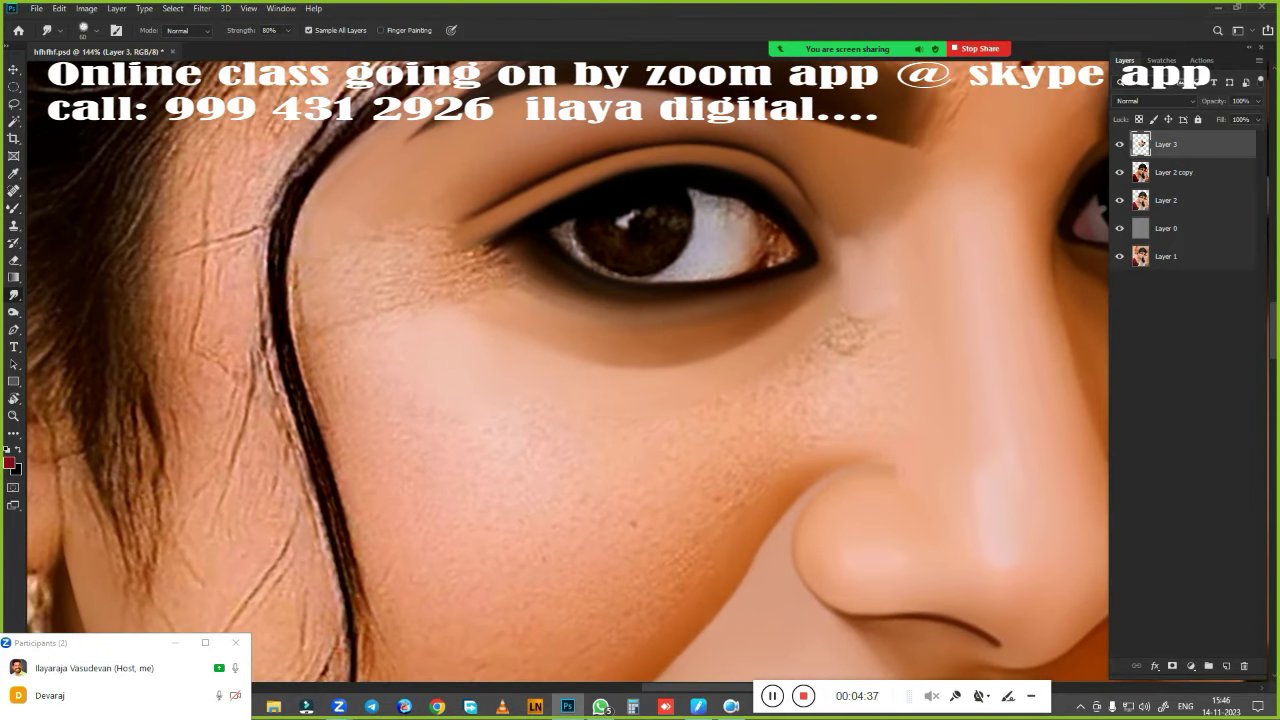
pyautogui.moveTo(348, 213)
pyautogui.mouseDown()
pyautogui.moveTo(323, 277)
pyautogui.moveTo(331, 244)
pyautogui.mouseUp()
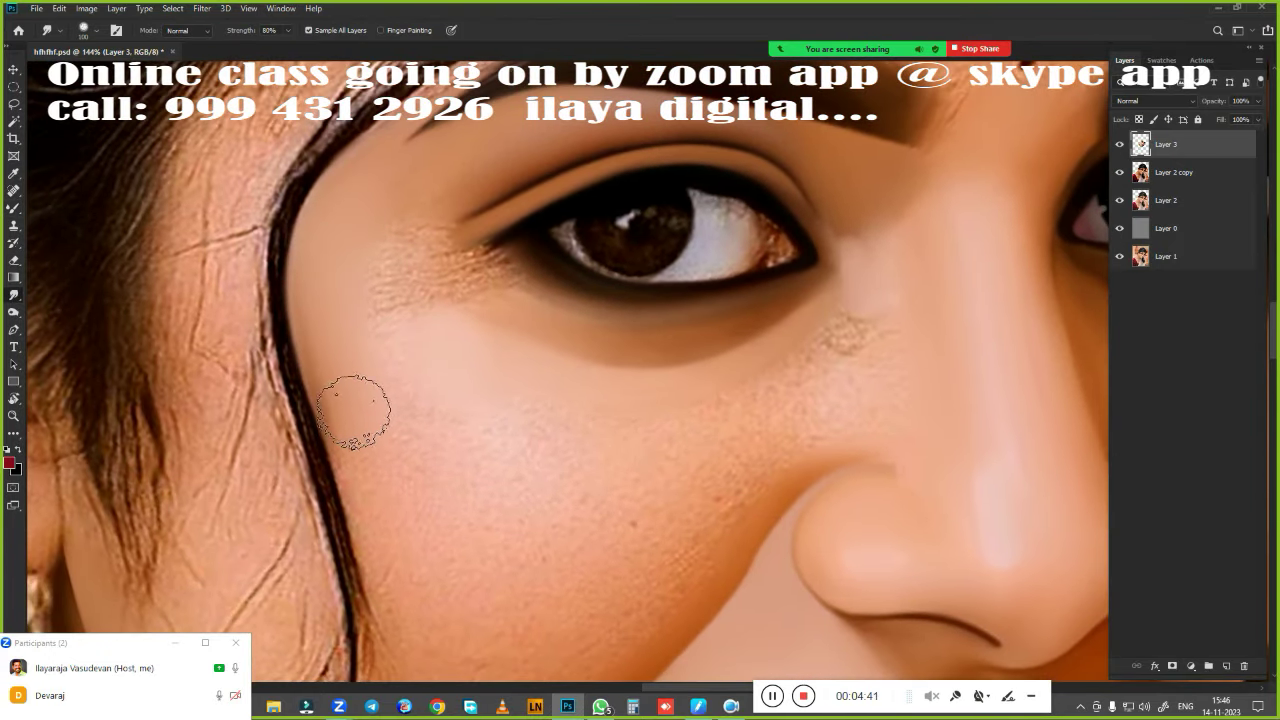
pyautogui.moveTo(400, 529)
pyautogui.mouseDown()
pyautogui.moveTo(471, 457)
pyautogui.moveTo(520, 512)
pyautogui.mouseUp()
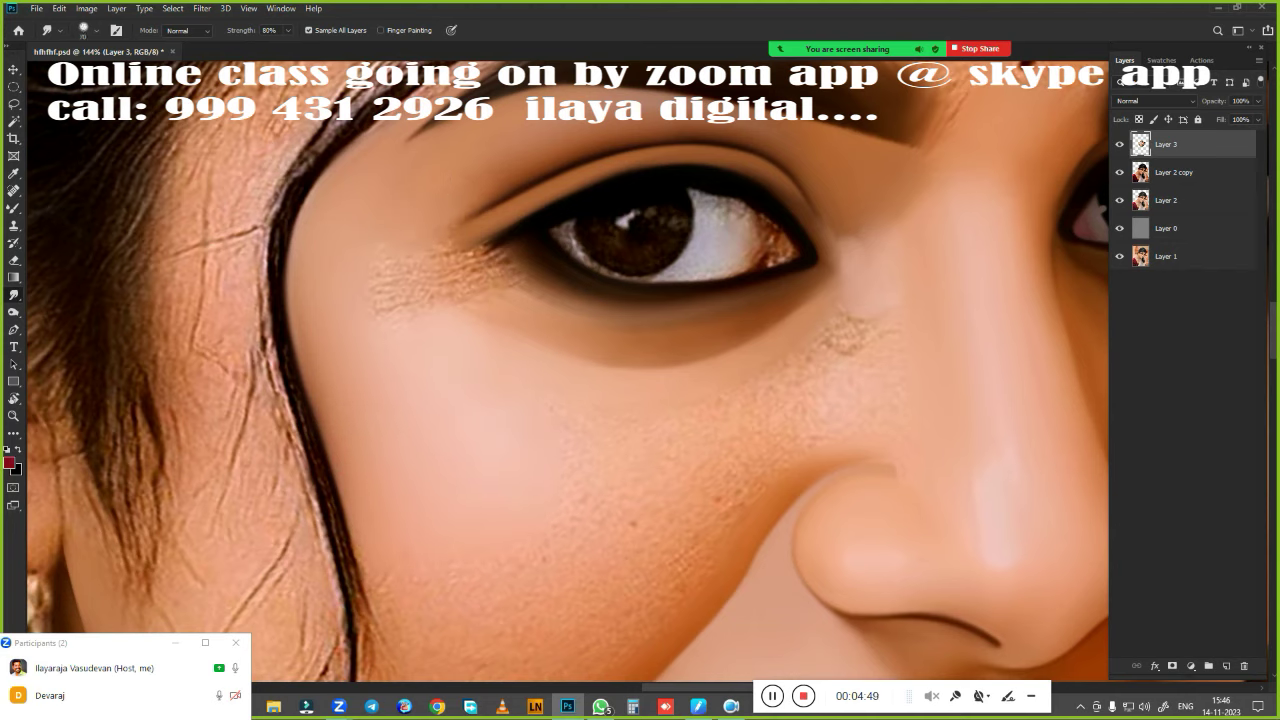
pyautogui.moveTo(406, 286); pyautogui.dragTo(440, 288)
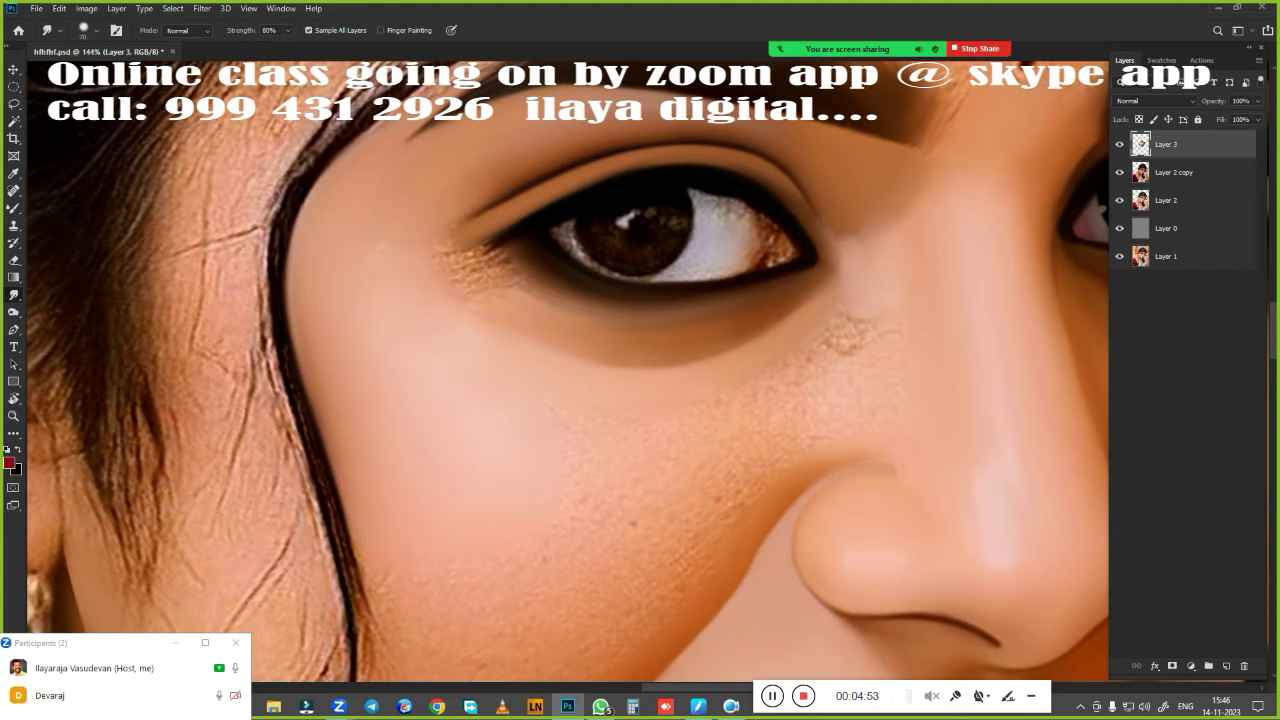
# Step: Smooth the skin beside the inner eye corner and extend the eyeliner tip there
pyautogui.scroll(2, 440, 288)
pyautogui.scroll(2, 430, 300)
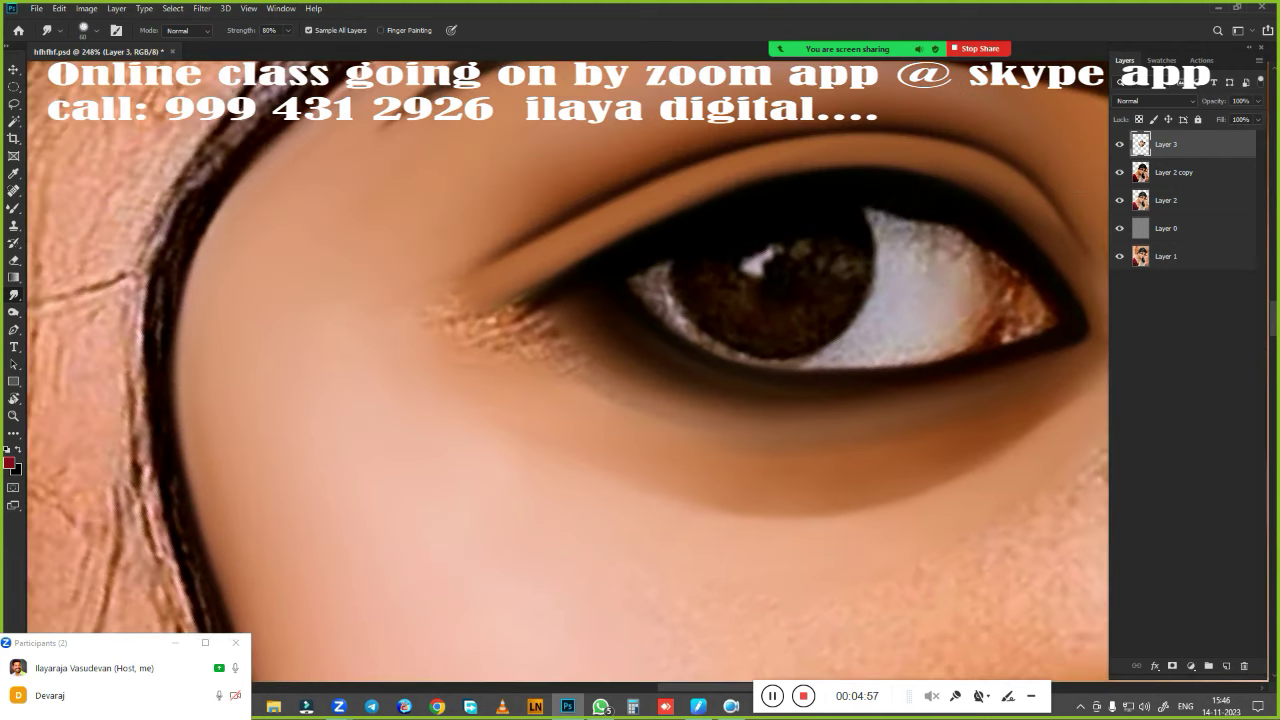
pyautogui.moveTo(420, 320); pyautogui.dragTo(460, 356)
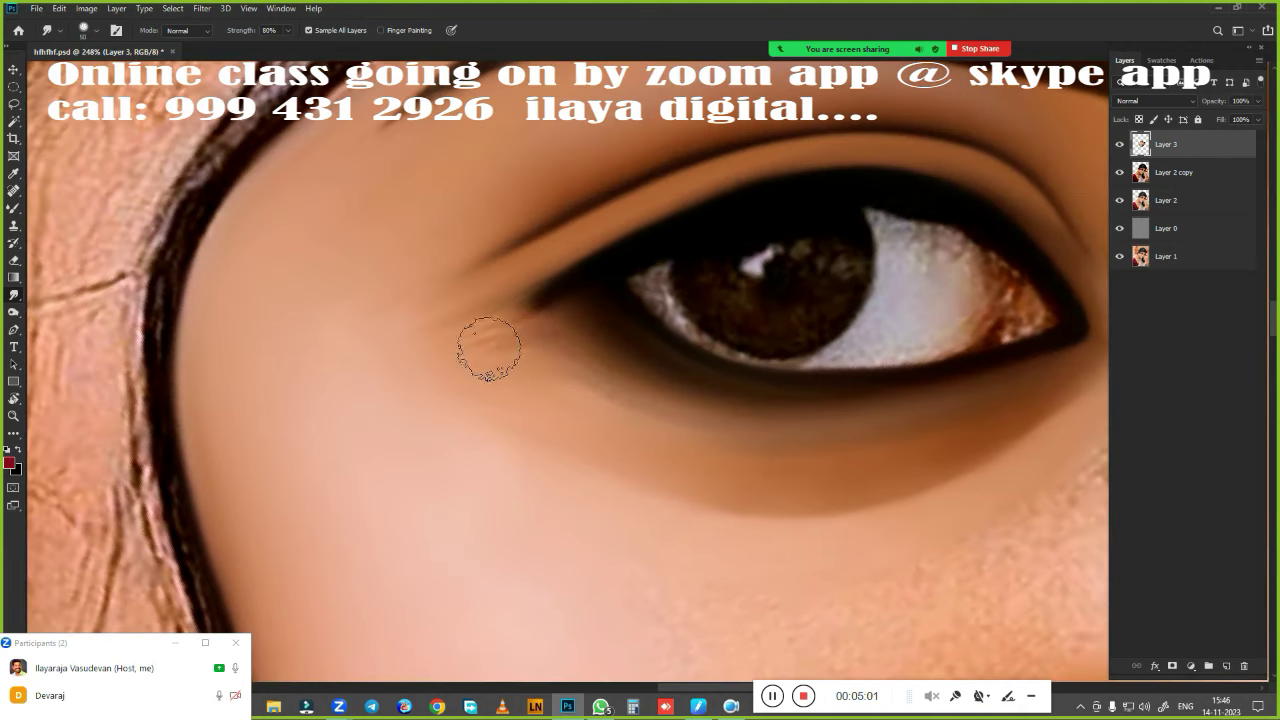
pyautogui.moveTo(526, 308); pyautogui.dragTo(502, 312)
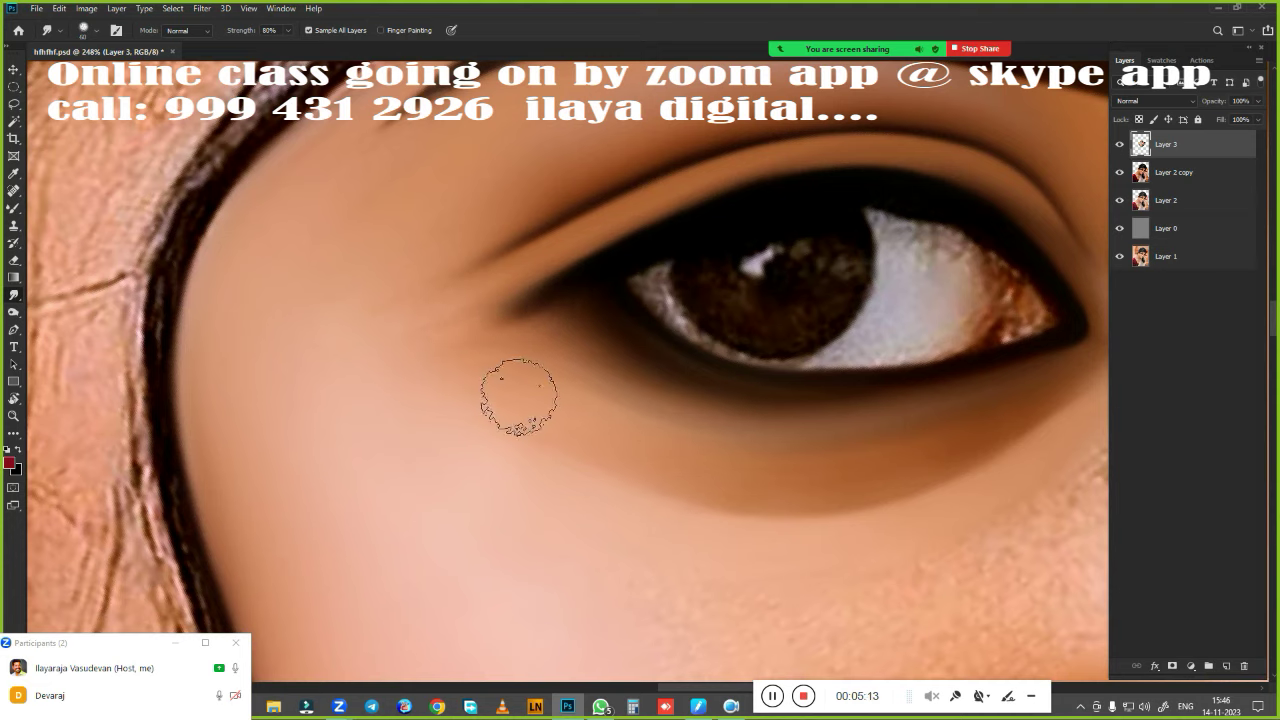
pyautogui.scroll(-5, 800, 511)
pyautogui.scroll(5, 626, 411)
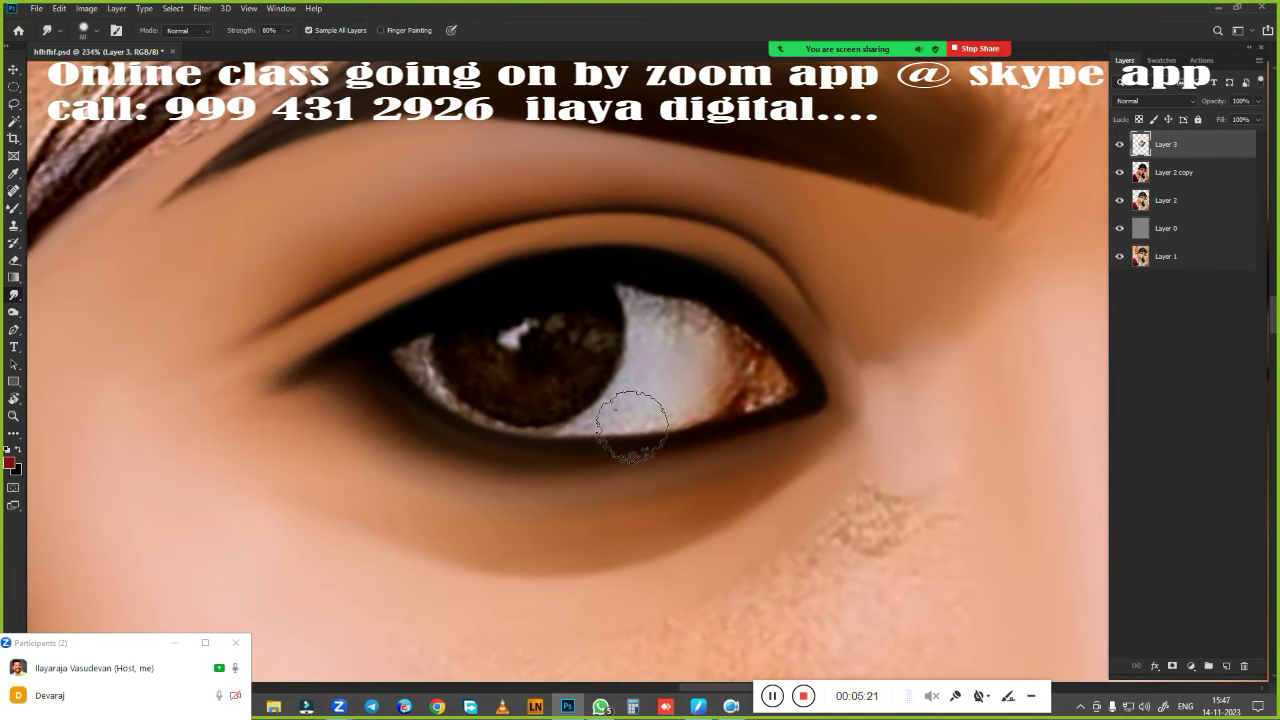
# Step: Draw a circular marquee selection around the iris
pyautogui.press('m')
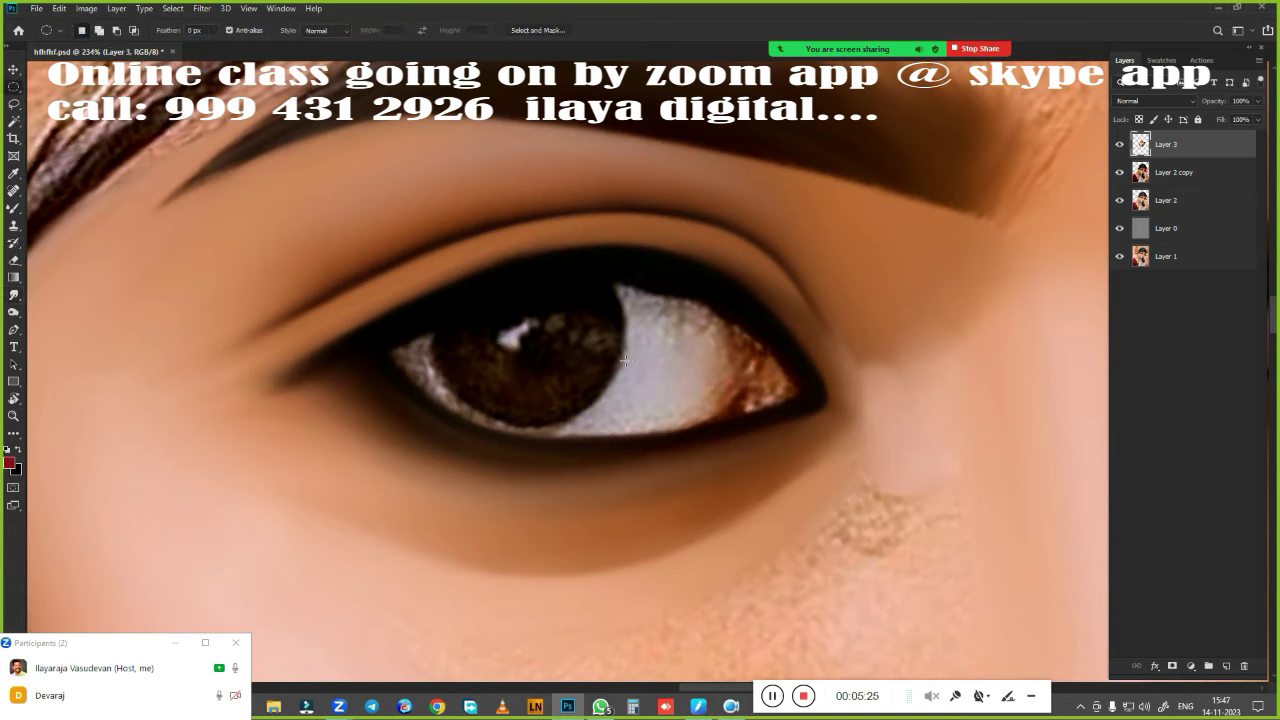
pyautogui.moveTo(520, 340); pyautogui.dragTo(626, 445)
pyautogui.press('r')
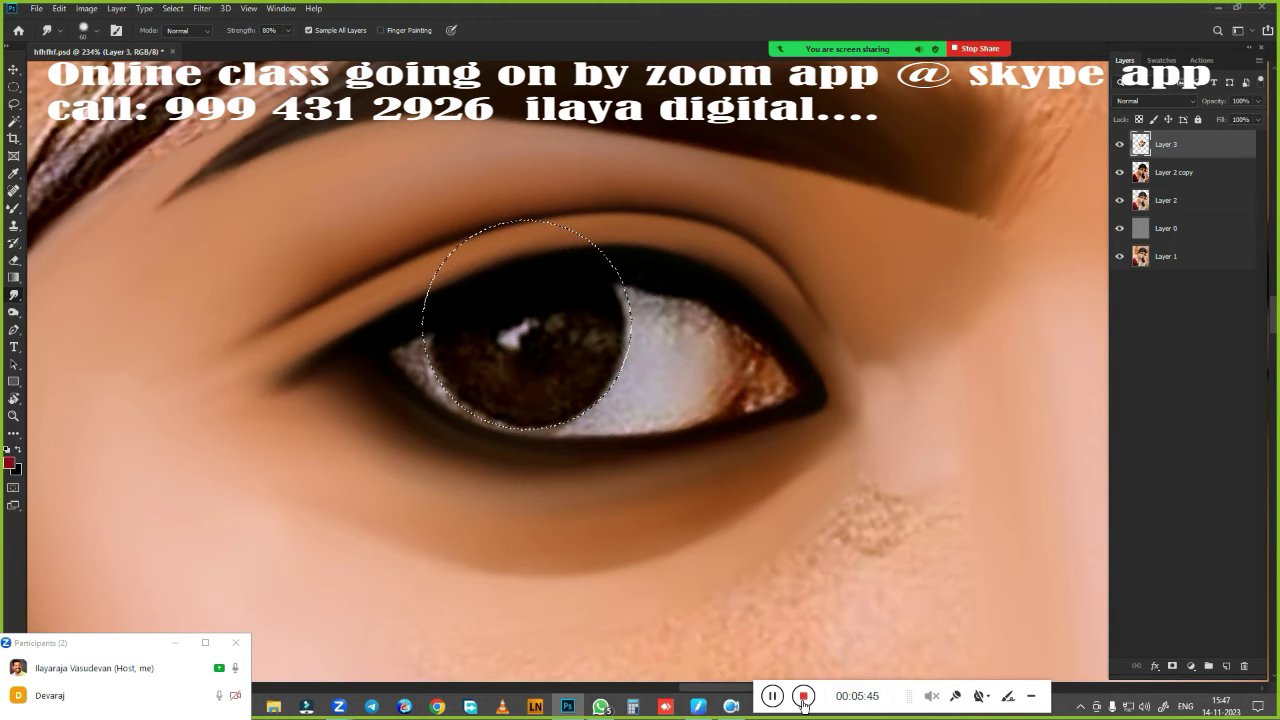
pyautogui.hotkey('ctrl', 'd')
pyautogui.moveTo(1044, 688); pyautogui.dragTo(782, 698)
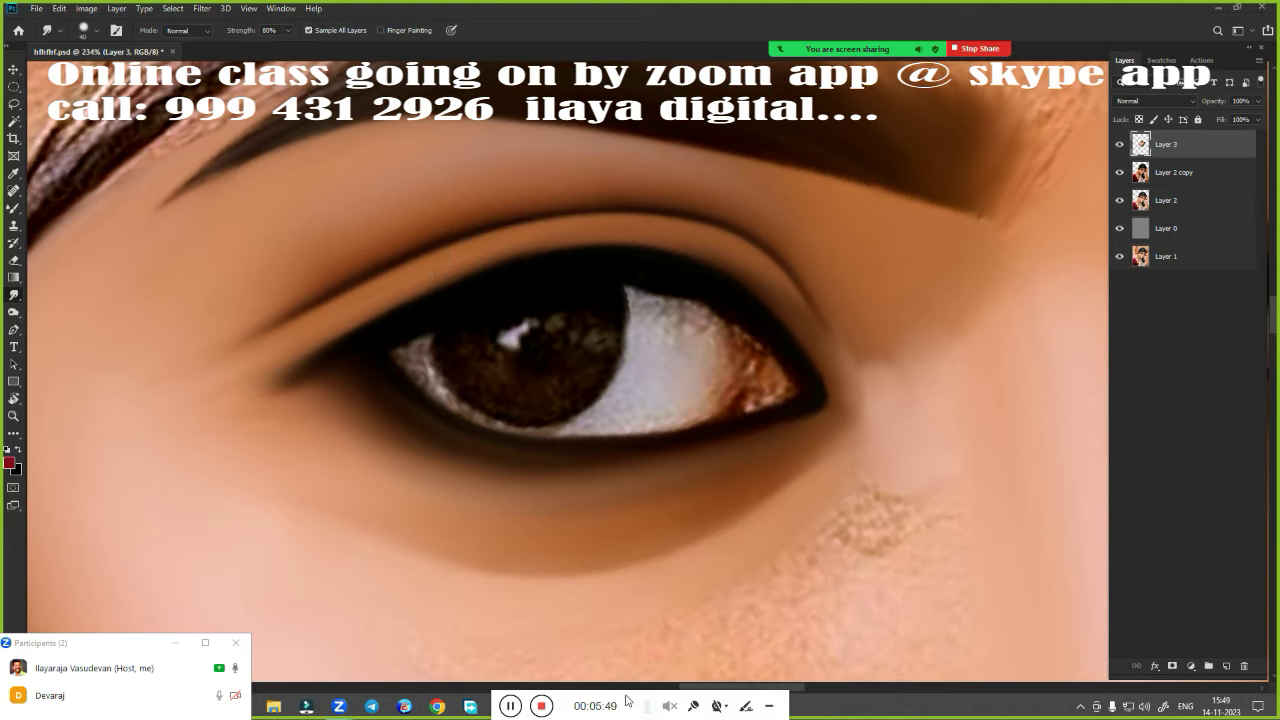
pyautogui.moveTo(627, 700); pyautogui.dragTo(896, 706)
pyautogui.hotkey('ctrl', 'z')
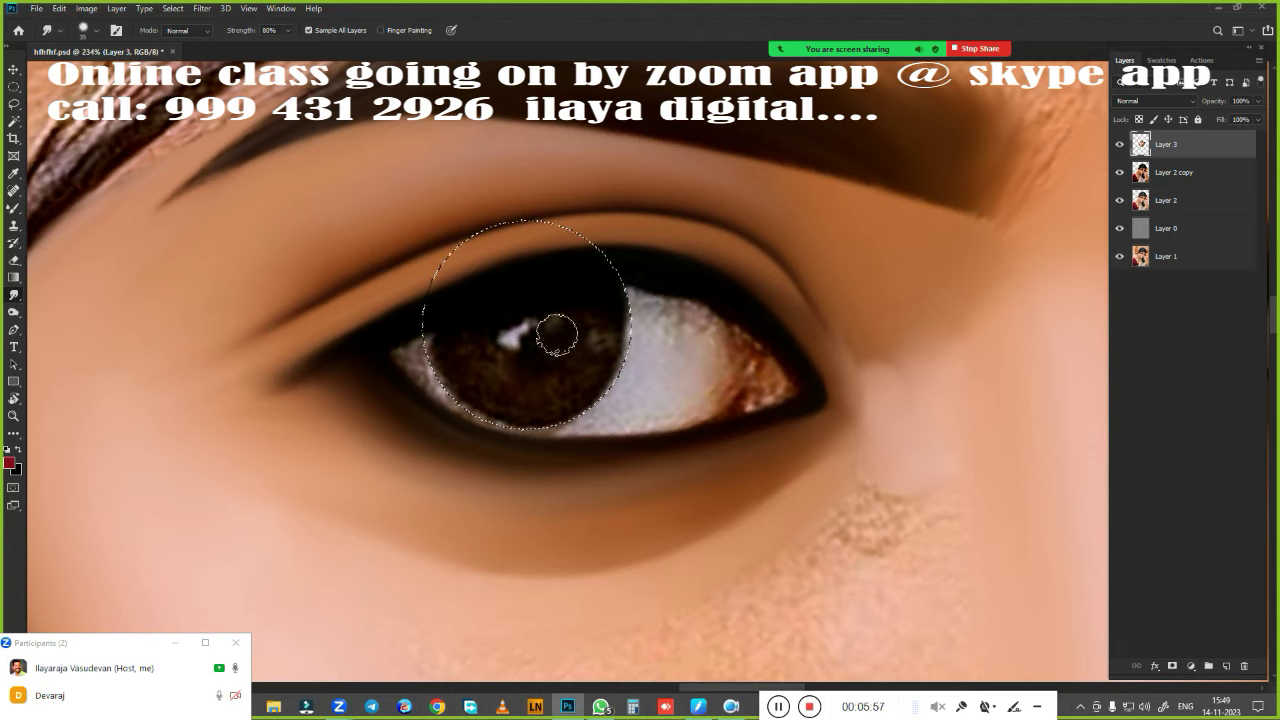
# Step: Smudge the iris into a solid dark circle and feather the selection
pyautogui.moveTo(557, 336)
pyautogui.mouseDown()
pyautogui.moveTo(590, 330)
pyautogui.moveTo(436, 376)
pyautogui.moveTo(624, 256)
pyautogui.mouseUp()
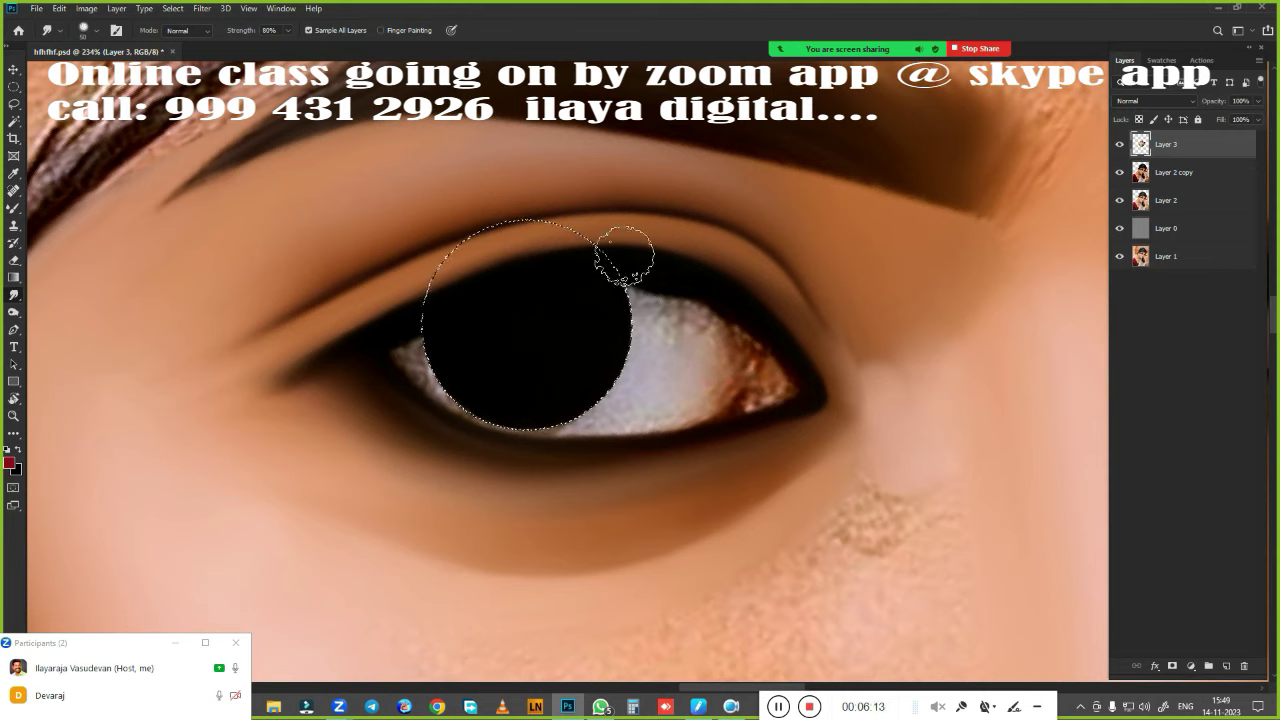
pyautogui.hotkey('shift', 'F6')
pyautogui.press('Return')
pyautogui.scroll(2, 718, 350)
# Step: Blend away the brown patches on the eye white with the wet Mixer Brush
pyautogui.moveTo(718, 350); pyautogui.dragTo(765, 288)
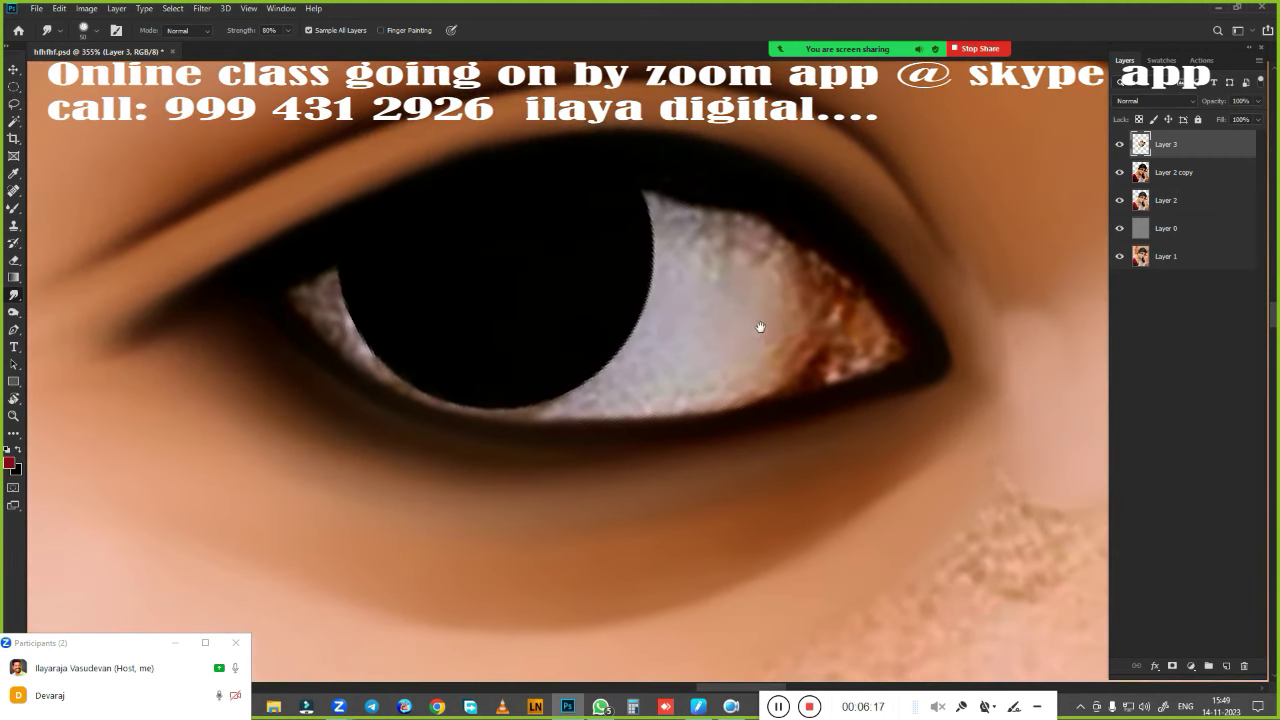
pyautogui.press('b')
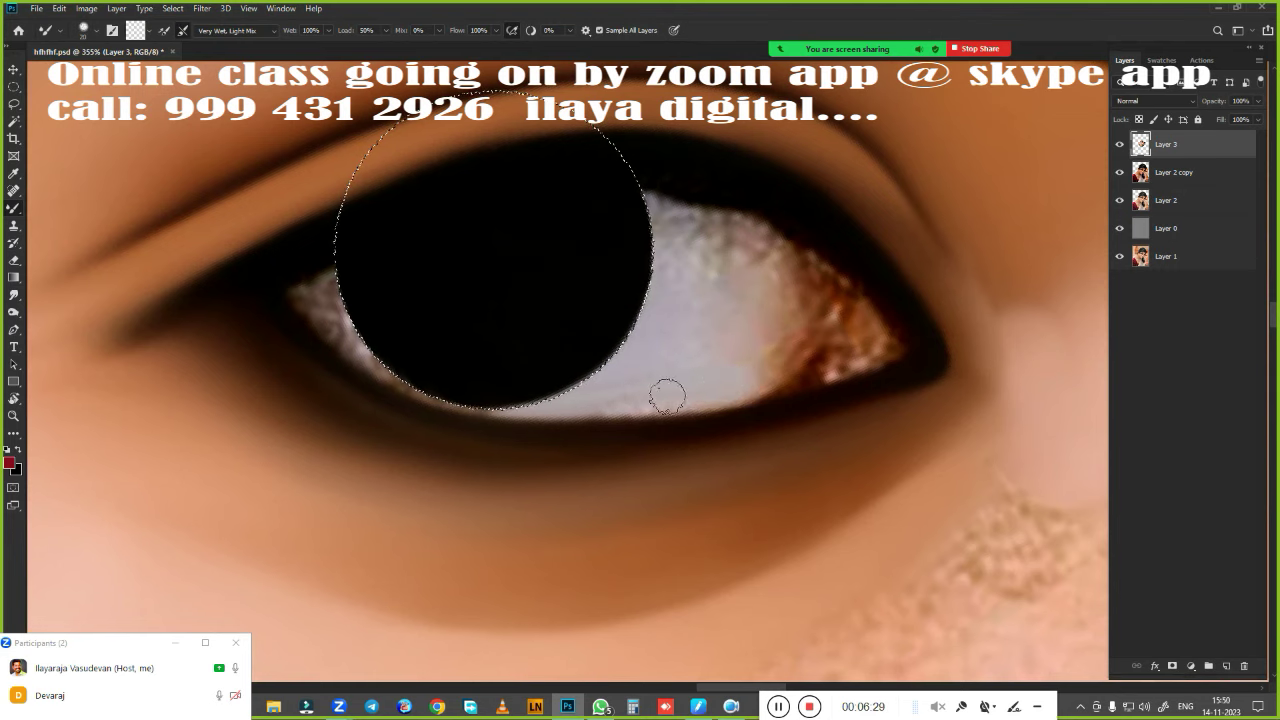
pyautogui.moveTo(567, 408); pyautogui.dragTo(520, 420)
pyautogui.moveTo(740, 392)
pyautogui.mouseDown()
pyautogui.moveTo(824, 378)
pyautogui.moveTo(674, 371)
pyautogui.moveTo(750, 300)
pyautogui.moveTo(645, 260)
pyautogui.moveTo(700, 240)
pyautogui.moveTo(640, 220)
pyautogui.moveTo(680, 208)
pyautogui.moveTo(606, 200)
pyautogui.moveTo(715, 248)
pyautogui.moveTo(640, 300)
pyautogui.moveTo(780, 270)
pyautogui.moveTo(600, 365)
pyautogui.mouseUp()
pyautogui.moveTo(640, 300)
pyautogui.mouseDown()
pyautogui.moveTo(850, 295)
pyautogui.moveTo(610, 360)
pyautogui.mouseUp()
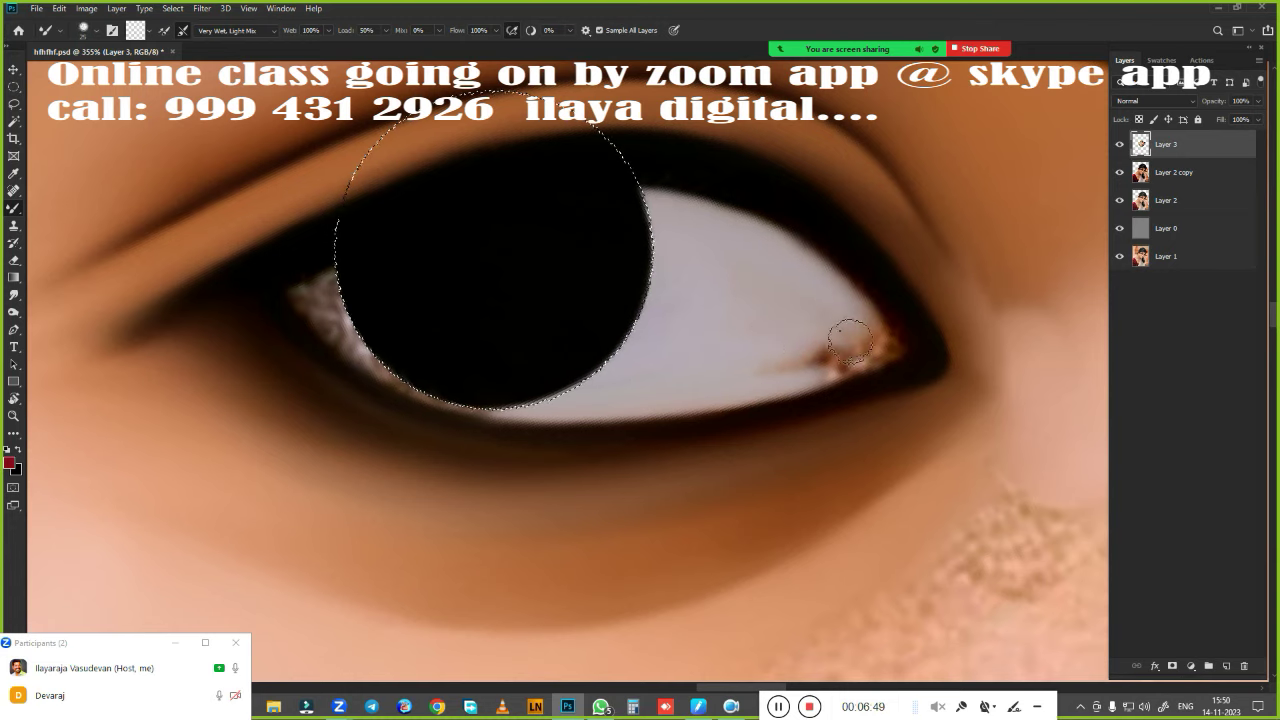
pyautogui.moveTo(760, 360); pyautogui.dragTo(870, 350)
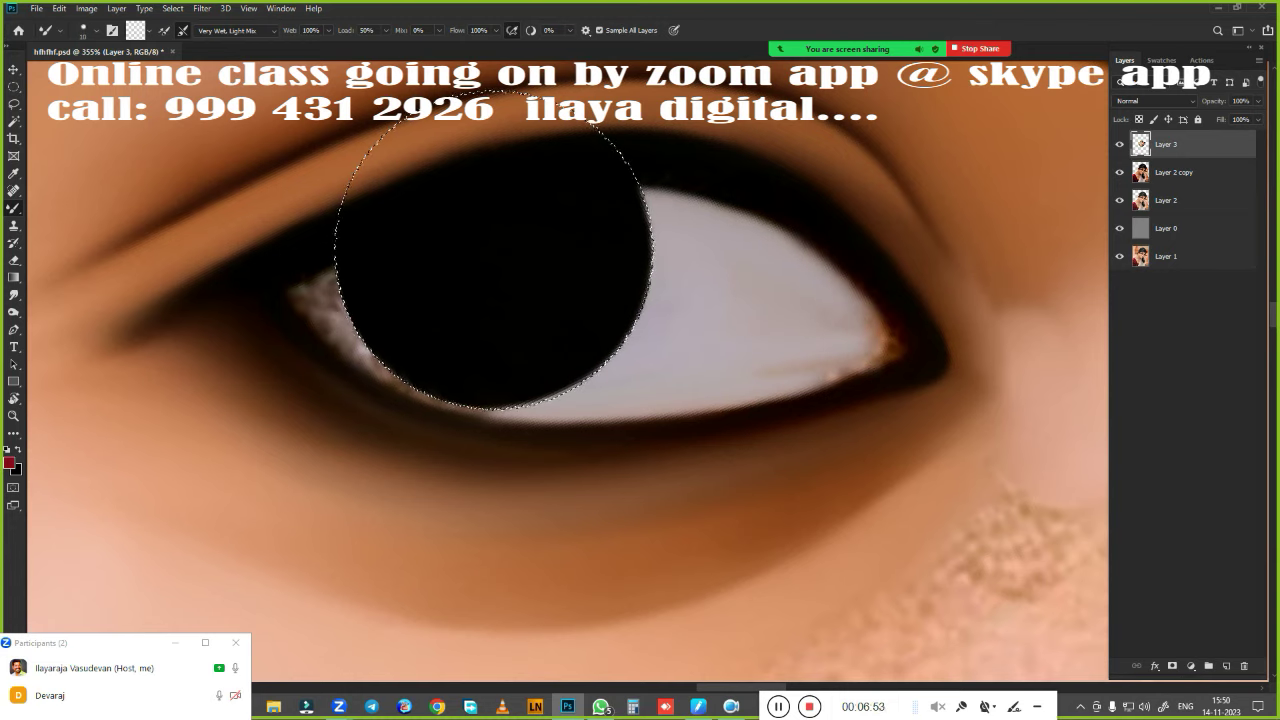
# Step: Smooth and brighten the eye white's left corner, then deselect and zoom out
pyautogui.moveTo(348, 336)
pyautogui.mouseDown()
pyautogui.moveTo(330, 322)
pyautogui.moveTo(344, 294)
pyautogui.mouseUp()
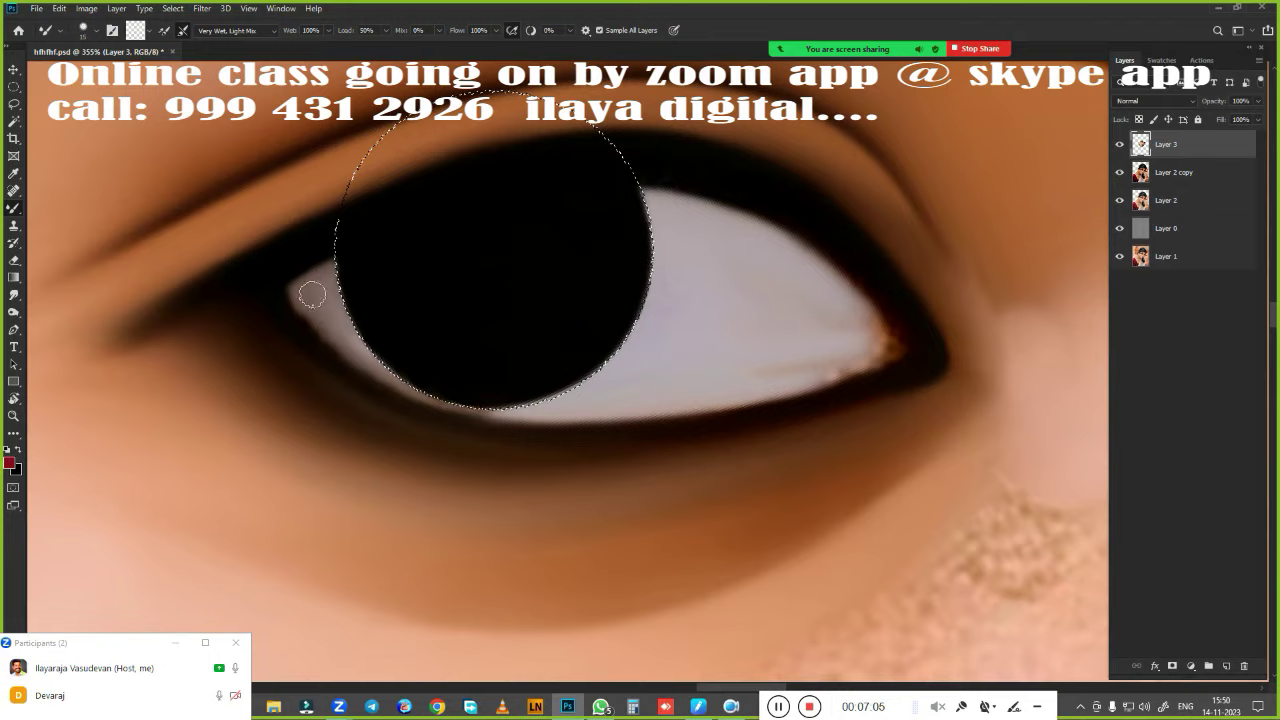
pyautogui.moveTo(309, 289); pyautogui.dragTo(338, 338)
pyautogui.moveTo(287, 289); pyautogui.dragTo(323, 338)
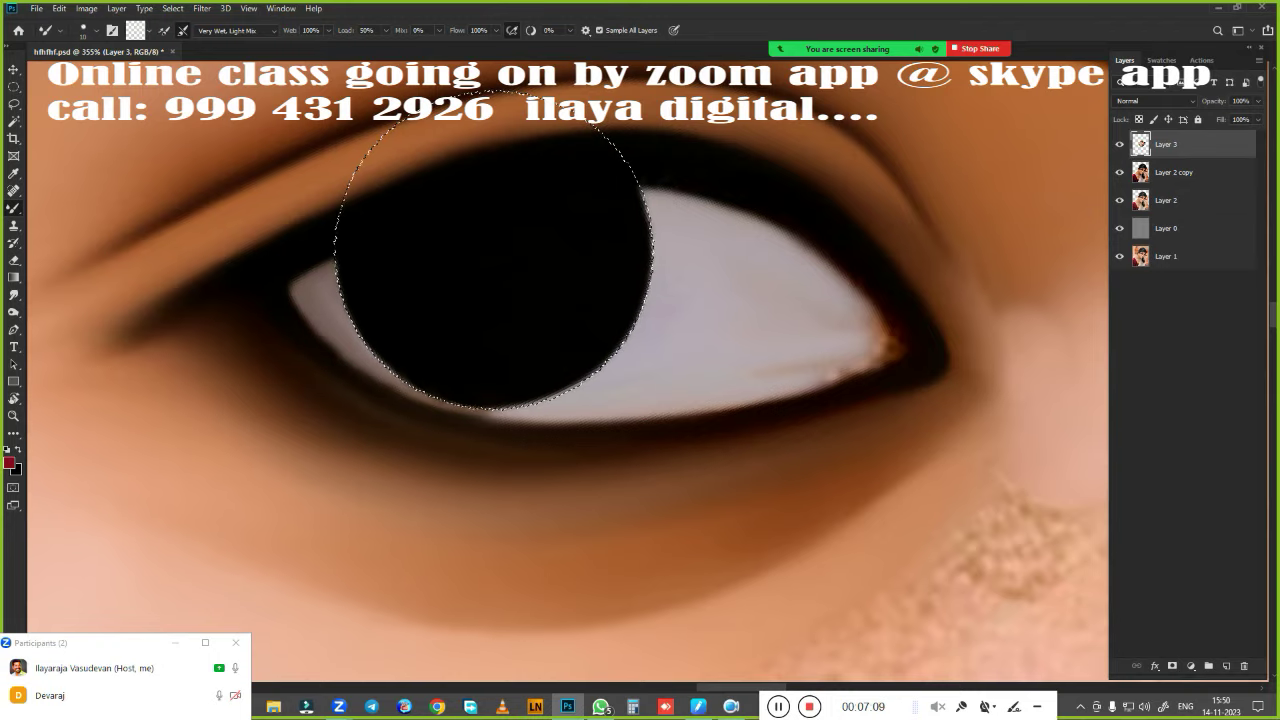
pyautogui.hotkey('ctrl', 'd')
pyautogui.moveTo(727, 398); pyautogui.dragTo(690, 378)
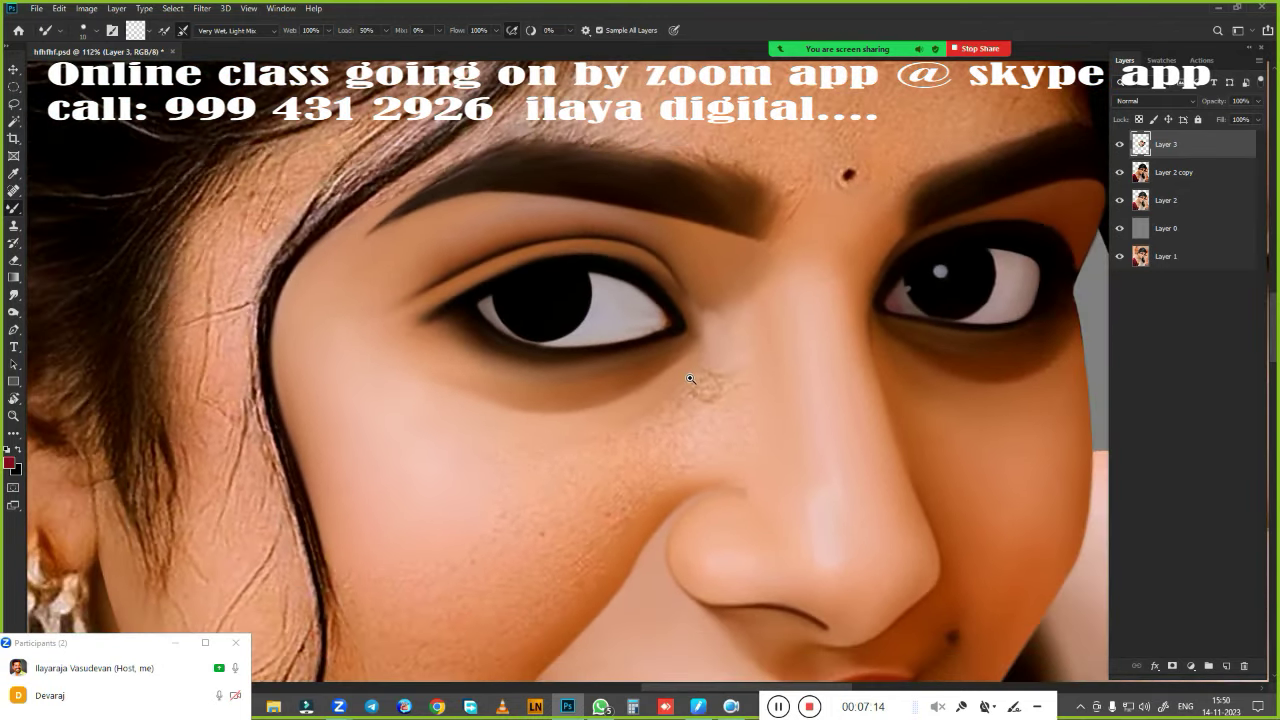
# Step: Set the painting colour to red and paint the inner eye corner
pyautogui.click(690, 378)
pyautogui.click(136, 31)
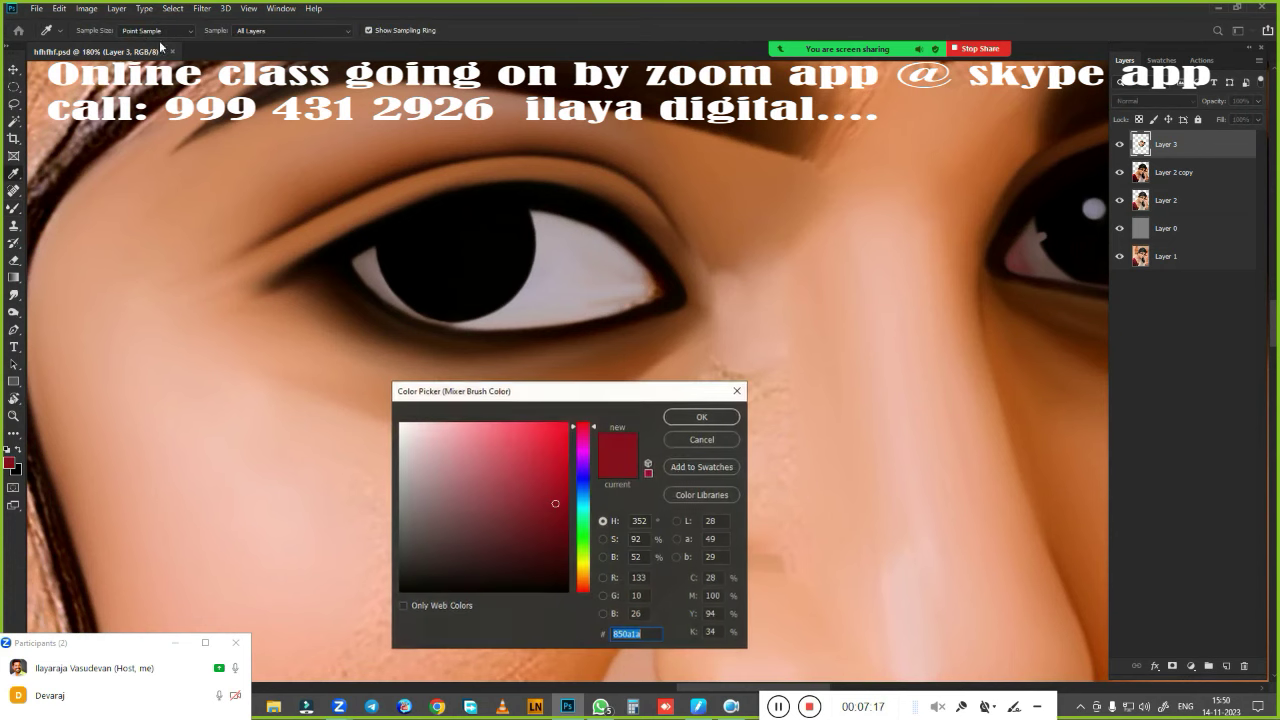
pyautogui.press('Return')
pyautogui.scroll(3, 642, 340)
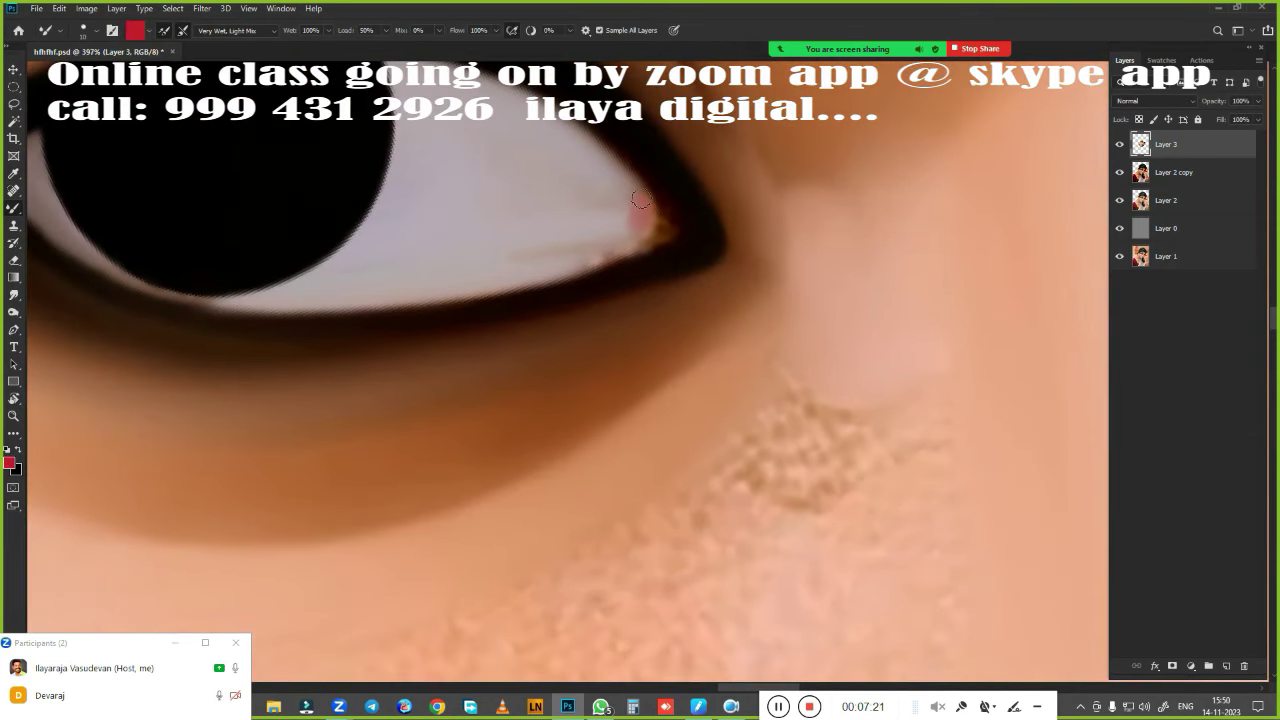
pyautogui.moveTo(641, 200); pyautogui.dragTo(620, 230)
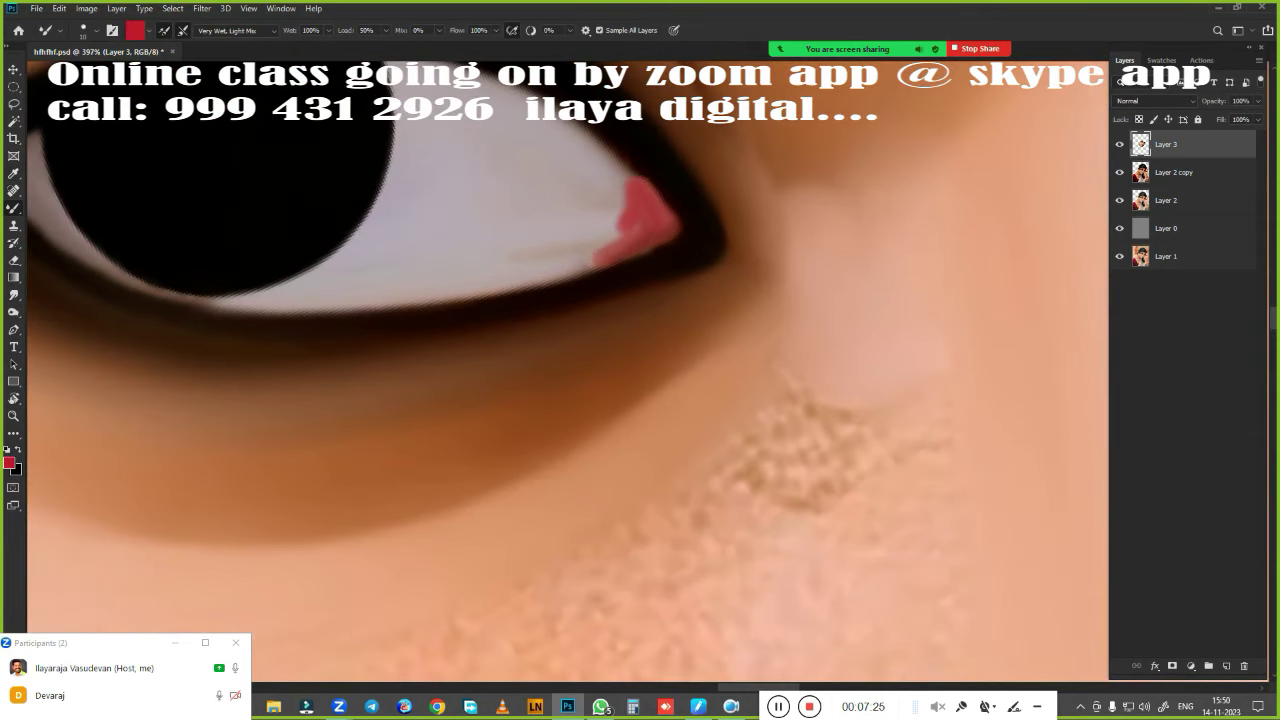
# Step: Smudge the red corner patch into soft pink, then lighten it with the Mixer Brush
pyautogui.click(14, 295)
pyautogui.moveTo(626, 312); pyautogui.dragTo(686, 437)
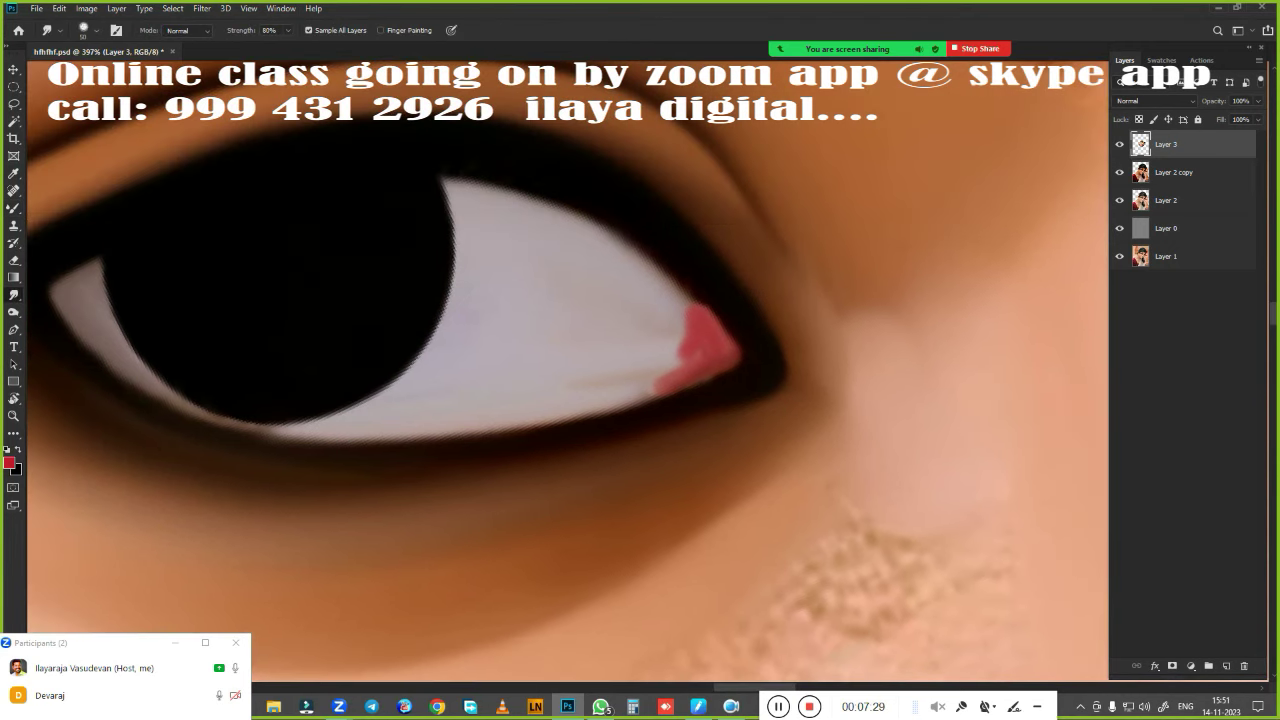
pyautogui.moveTo(694, 338); pyautogui.dragTo(680, 302)
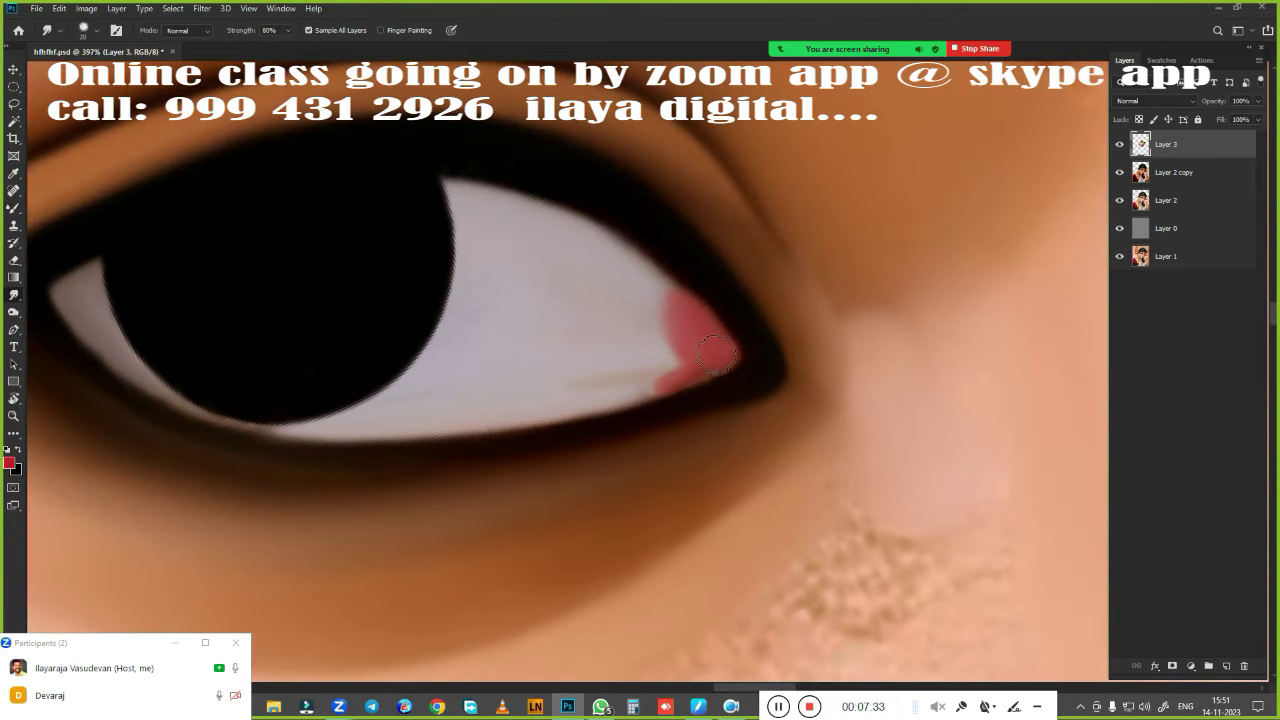
pyautogui.moveTo(716, 352); pyautogui.dragTo(655, 375)
pyautogui.moveTo(690, 320)
pyautogui.mouseDown()
pyautogui.moveTo(665, 346)
pyautogui.moveTo(643, 277)
pyautogui.mouseUp()
pyautogui.moveTo(615, 385); pyautogui.dragTo(675, 378)
pyautogui.moveTo(700, 315)
pyautogui.mouseDown()
pyautogui.moveTo(658, 283)
pyautogui.moveTo(690, 372)
pyautogui.mouseUp()
pyautogui.press('b')
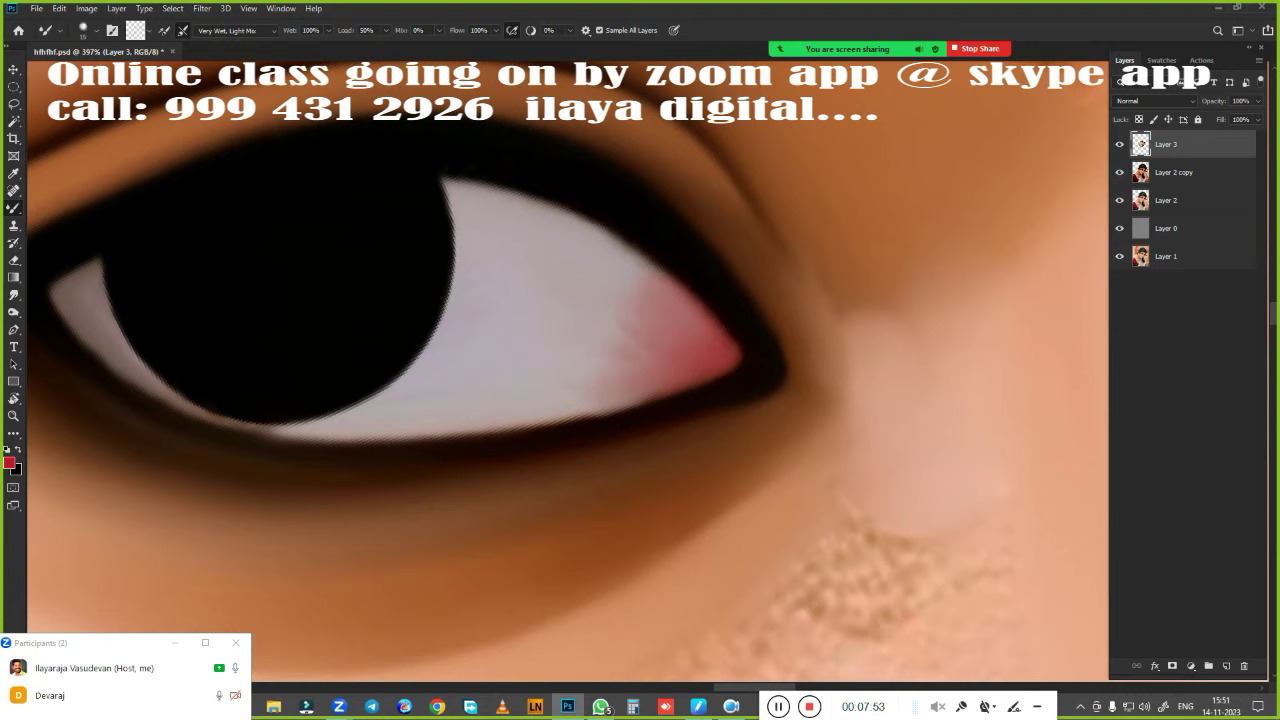
pyautogui.moveTo(640, 345)
pyautogui.mouseDown()
pyautogui.moveTo(614, 294)
pyautogui.moveTo(560, 360)
pyautogui.moveTo(645, 370)
pyautogui.mouseUp()
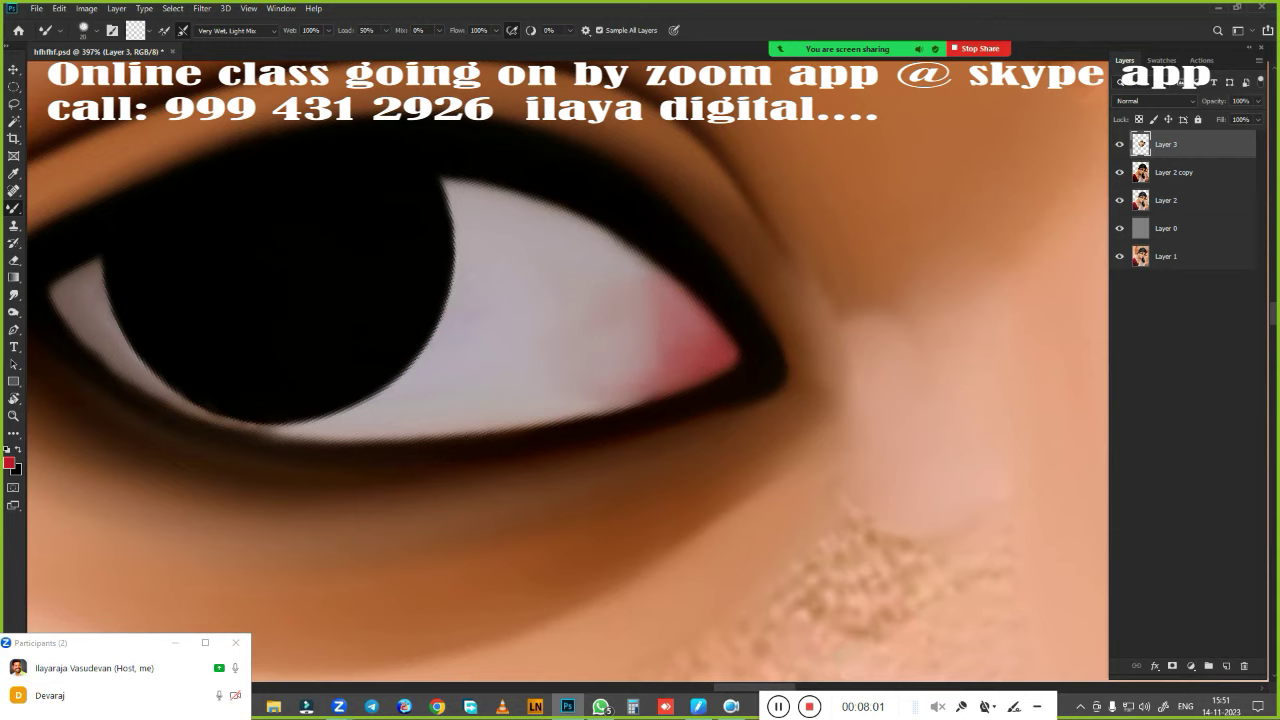
pyautogui.scroll(-5, 581, 385)
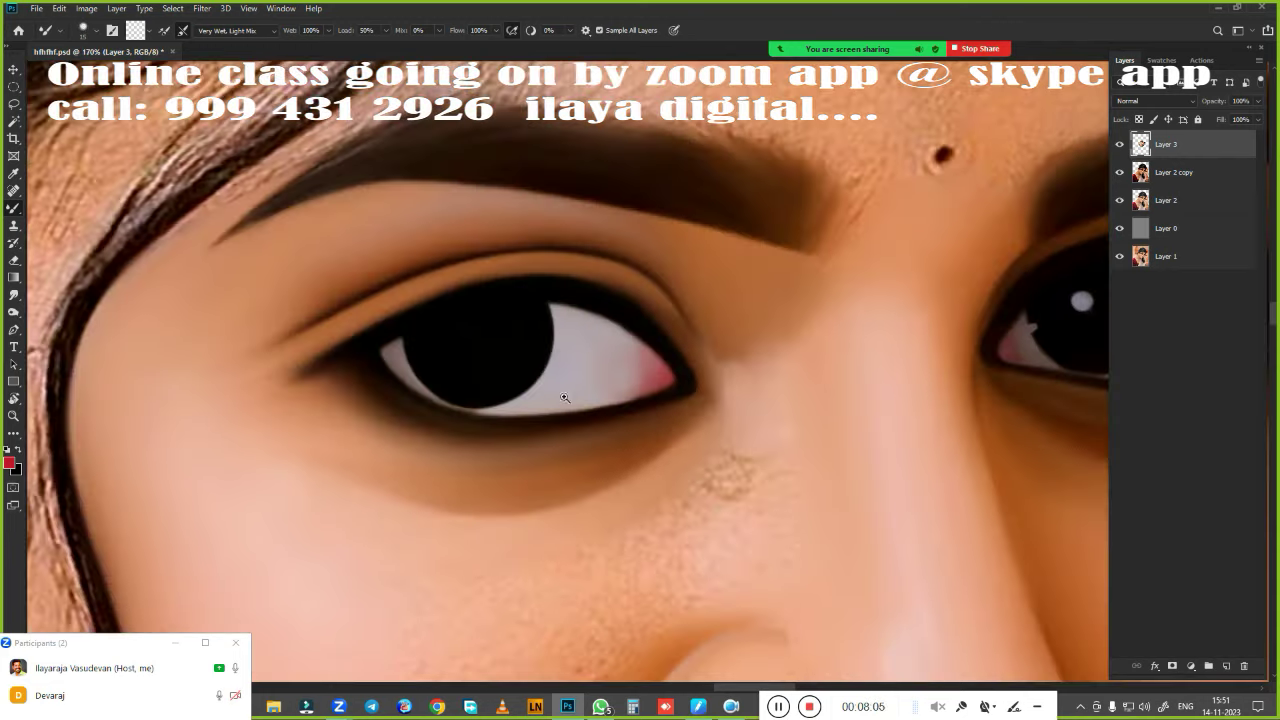
pyautogui.press('r')
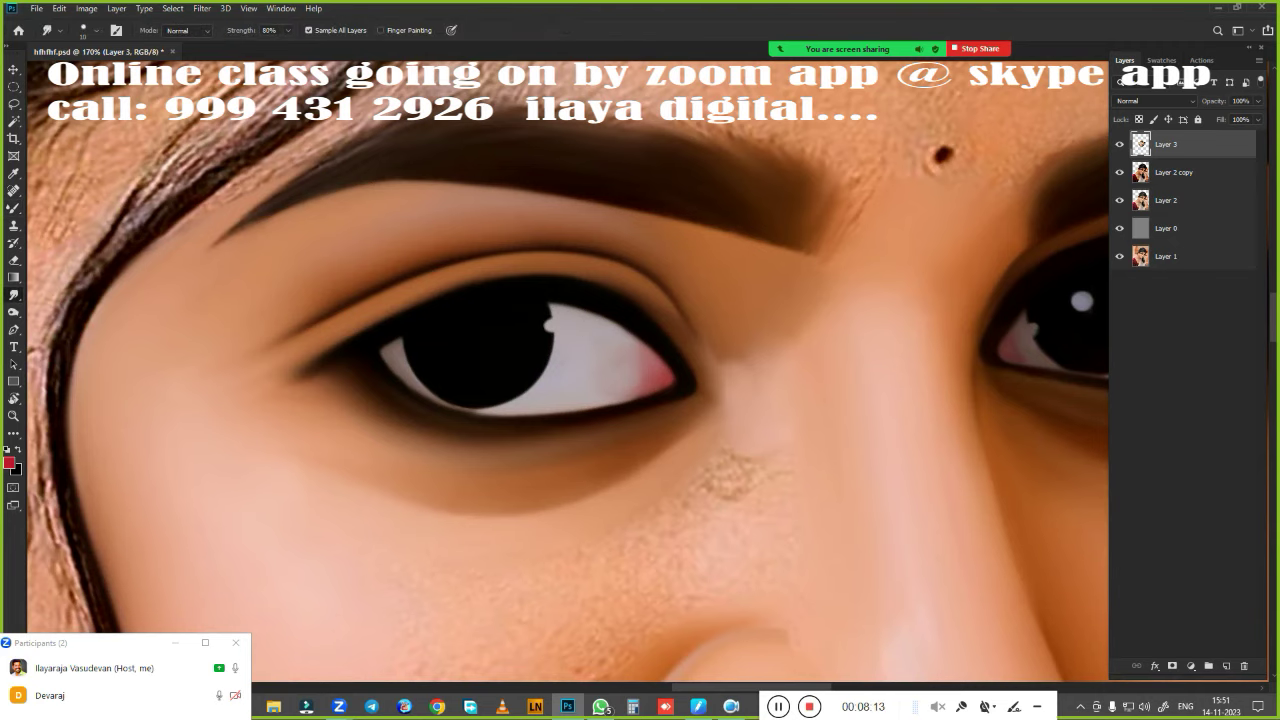
pyautogui.scroll(-3, 963, 358)
pyautogui.press('l')
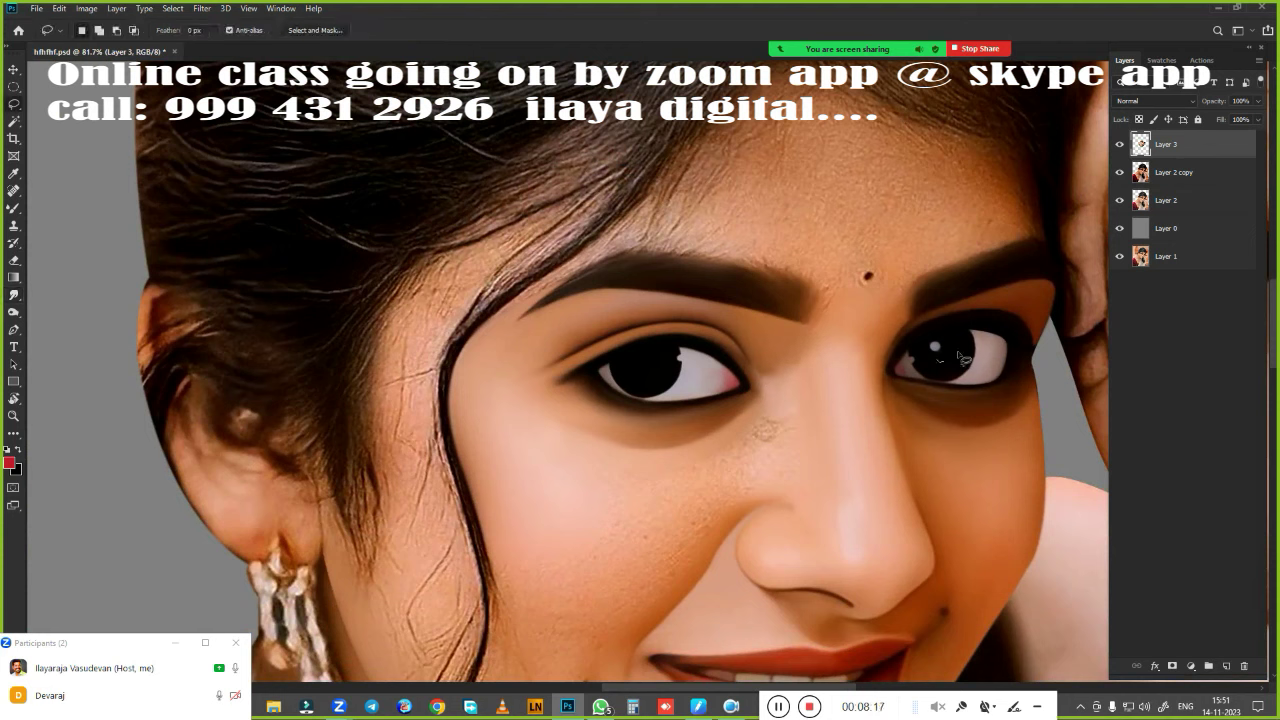
pyautogui.hotkey('ctrl', 'j')
pyautogui.press('v')
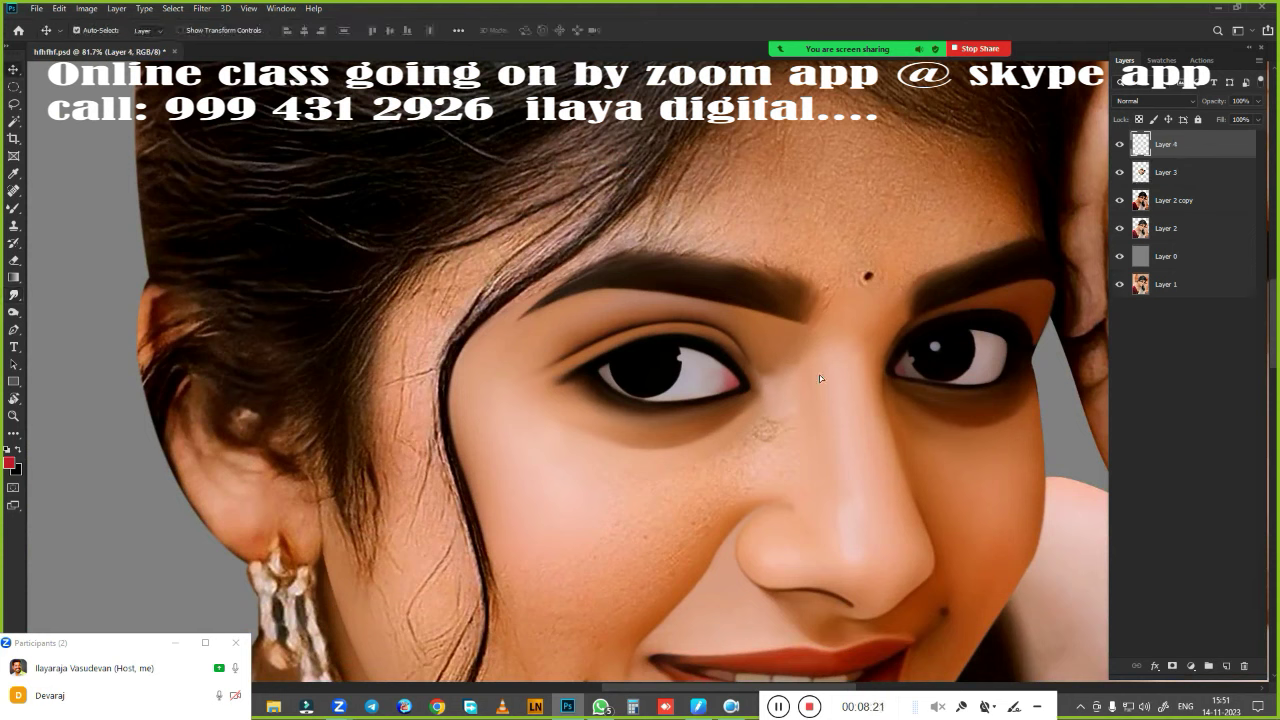
pyautogui.moveTo(942, 349); pyautogui.dragTo(650, 365)
pyautogui.keyDown('shift'); pyautogui.click(1166, 172); pyautogui.keyUp('shift')
pyautogui.hotkey('ctrl', 'e')
pyautogui.scroll(-3, 985, 313)
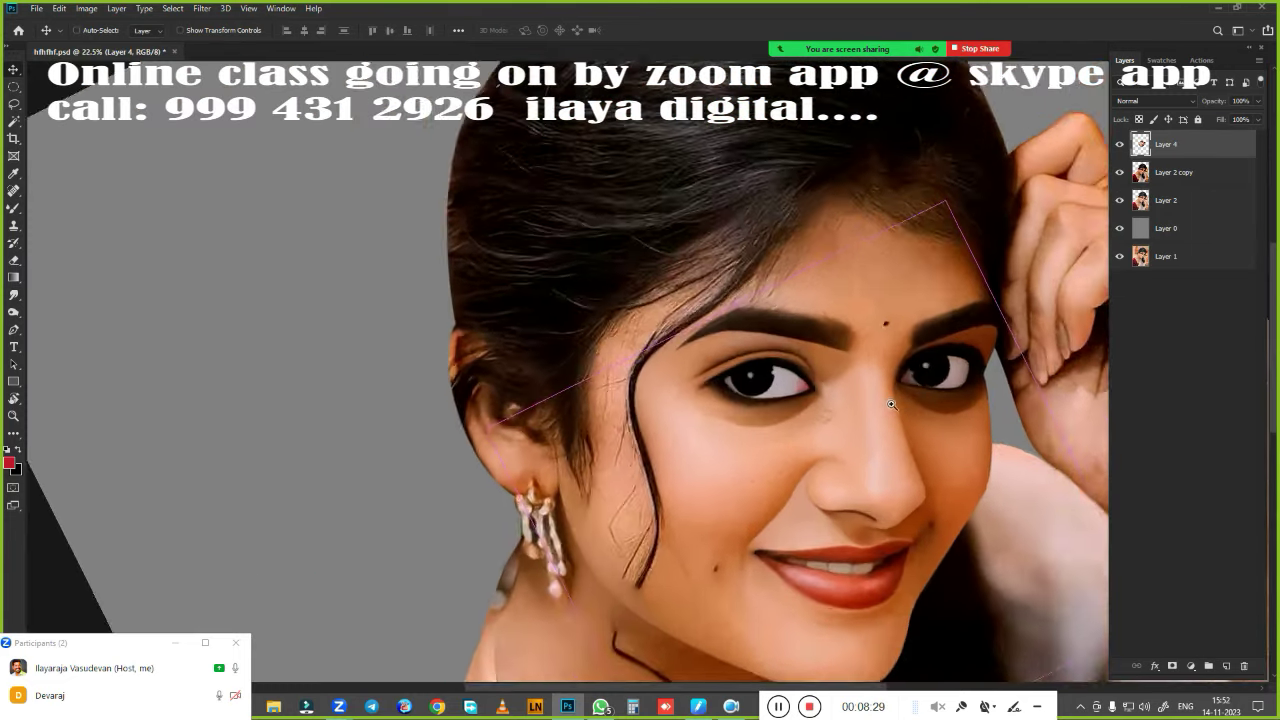
pyautogui.scroll(2, 651, 379)
pyautogui.scroll(2, 651, 379)
pyautogui.scroll(3, 651, 379)
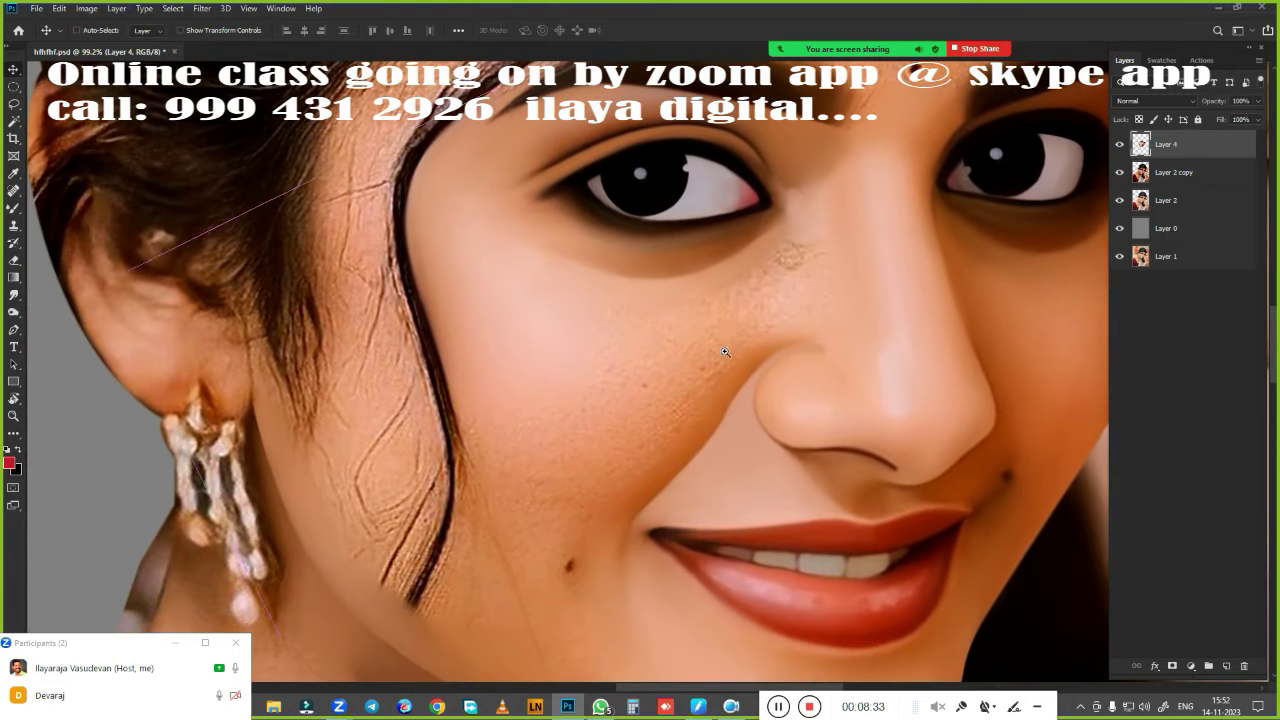
pyautogui.scroll(-2, 600, 385)
pyautogui.scroll(-3, 600, 385)
pyautogui.scroll(1, 640, 390)
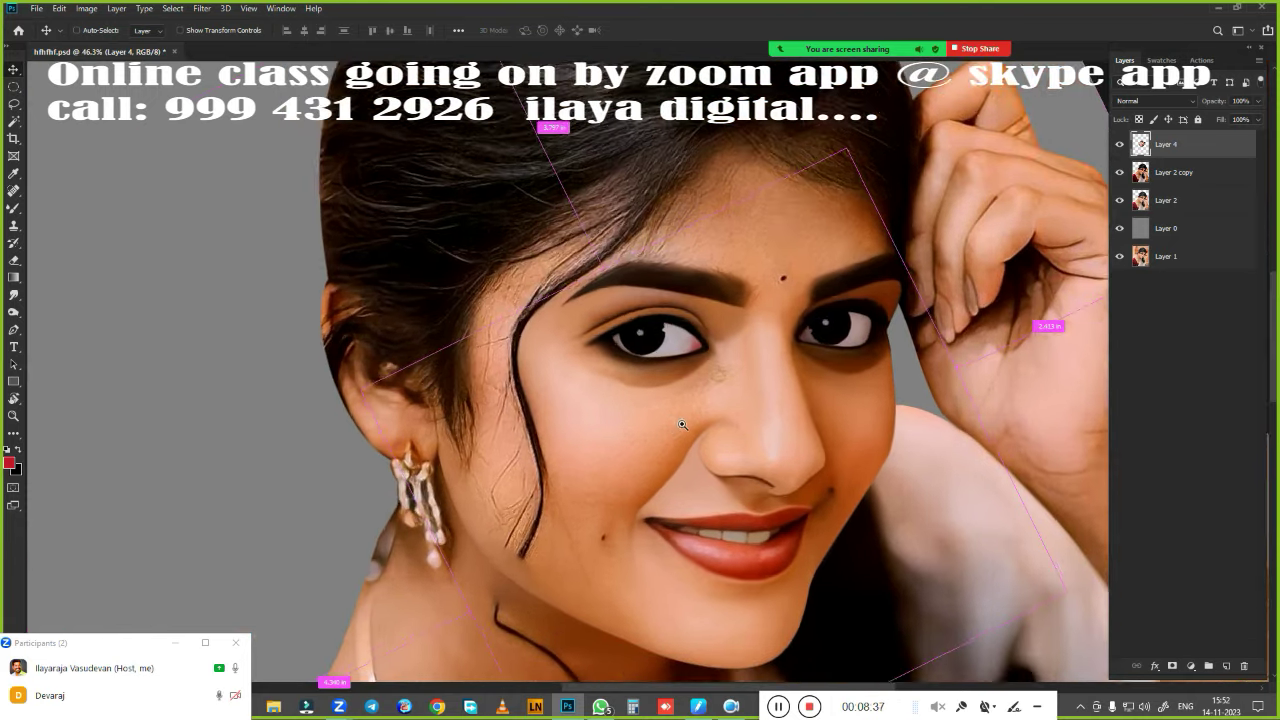
pyautogui.scroll(1, 648, 392)
pyautogui.scroll(-2, 640, 300)
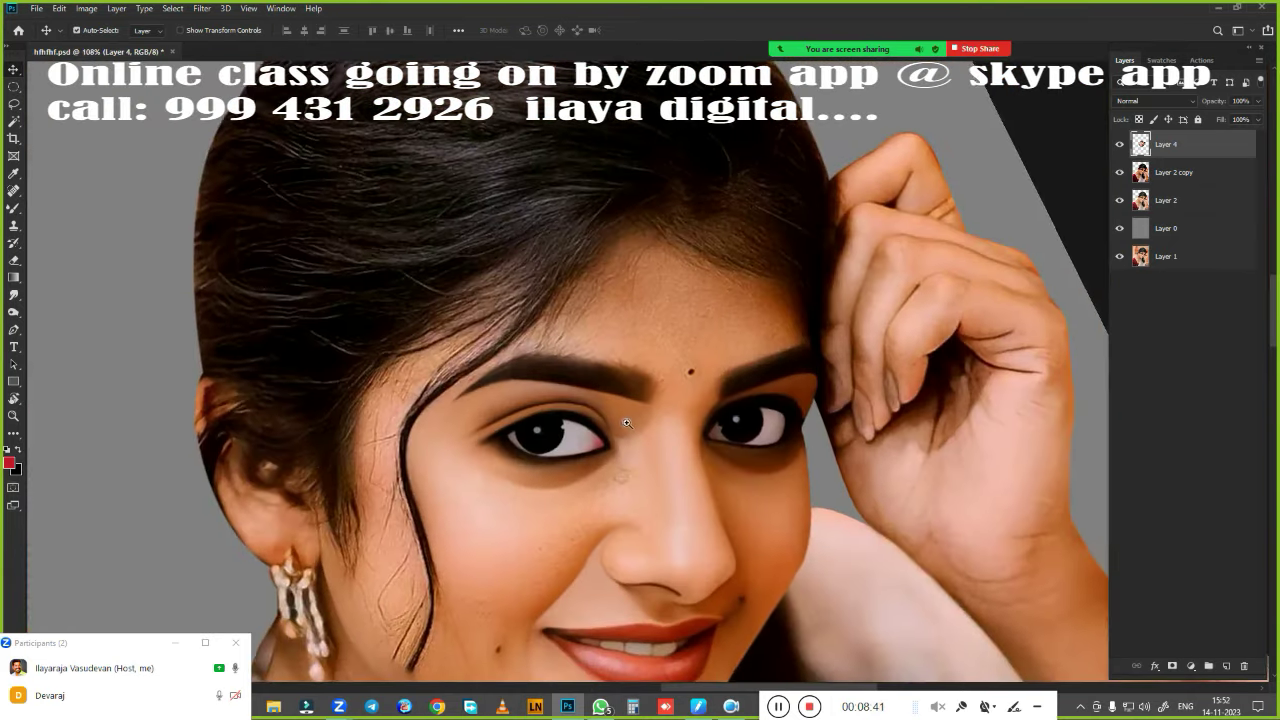
pyautogui.scroll(4, 630, 360)
# Step: Smooth the speckled skin beside the nose with a 150 px smudge brush
pyautogui.press('r')
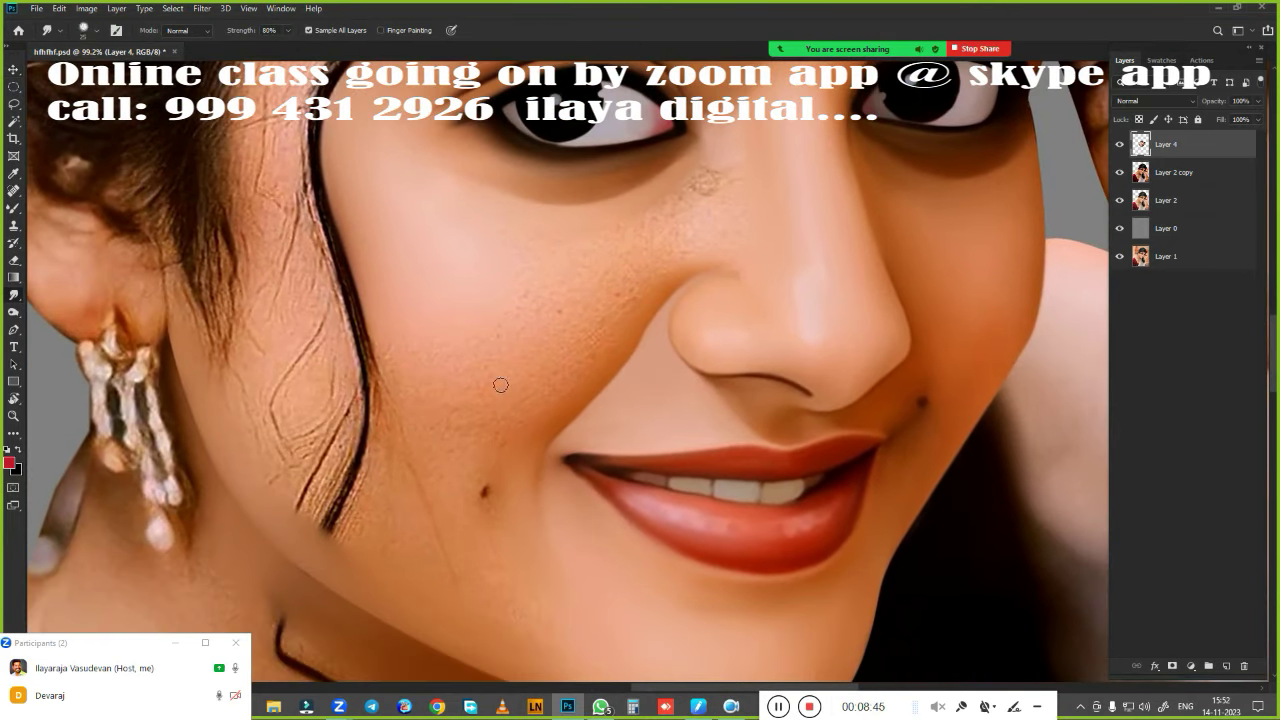
pyautogui.press(']')
pyautogui.press(']')
pyautogui.press(']')
pyautogui.press(']')
pyautogui.press('[')
pyautogui.press('[')
pyautogui.press('[')
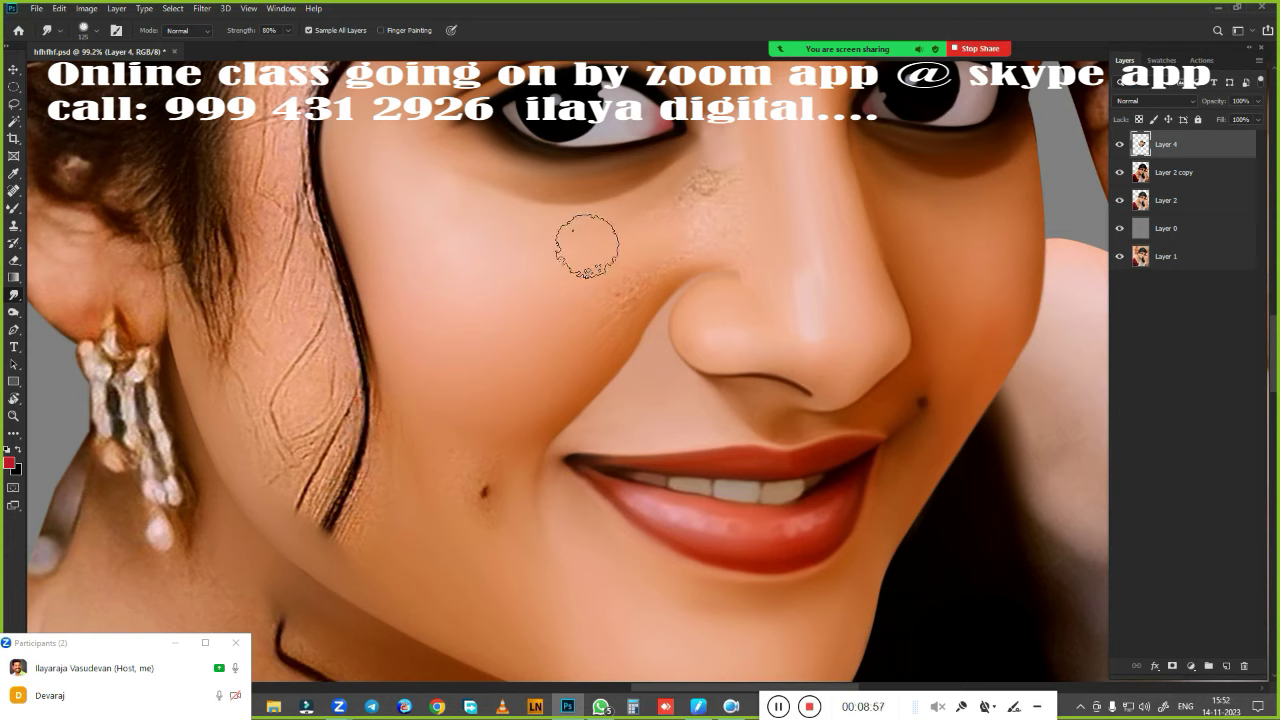
pyautogui.press('[')
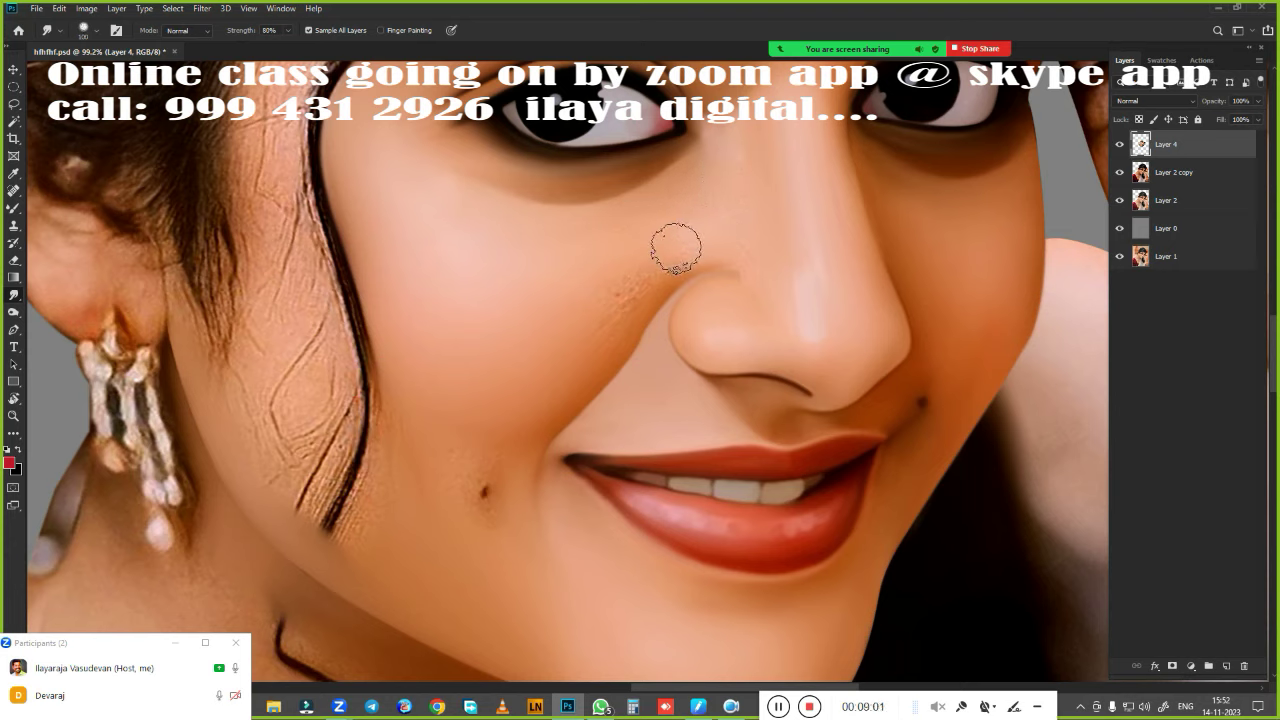
pyautogui.press(']')
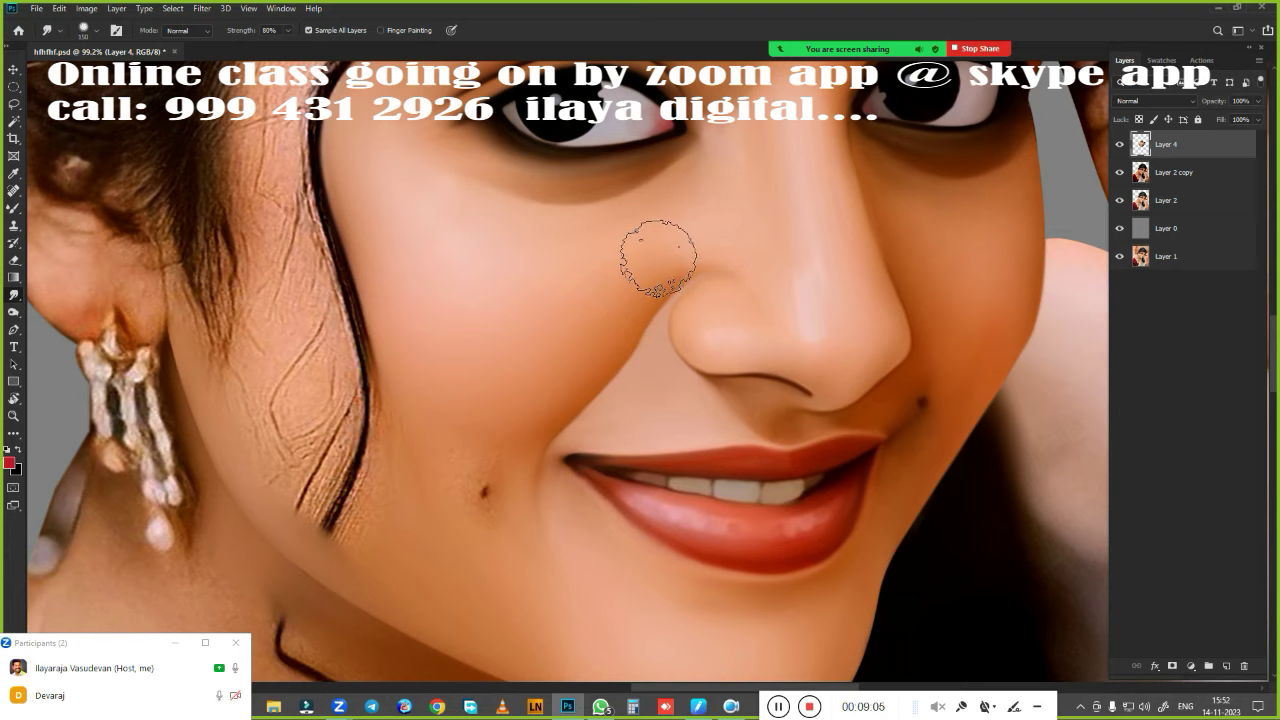
pyautogui.moveTo(657, 257); pyautogui.dragTo(605, 300)
# Step: At 175 px, smudge away the cheek mole, hair strand tip and left-cheek wrinkles
pyautogui.press(']')
pyautogui.moveTo(443, 471); pyautogui.dragTo(471, 477)
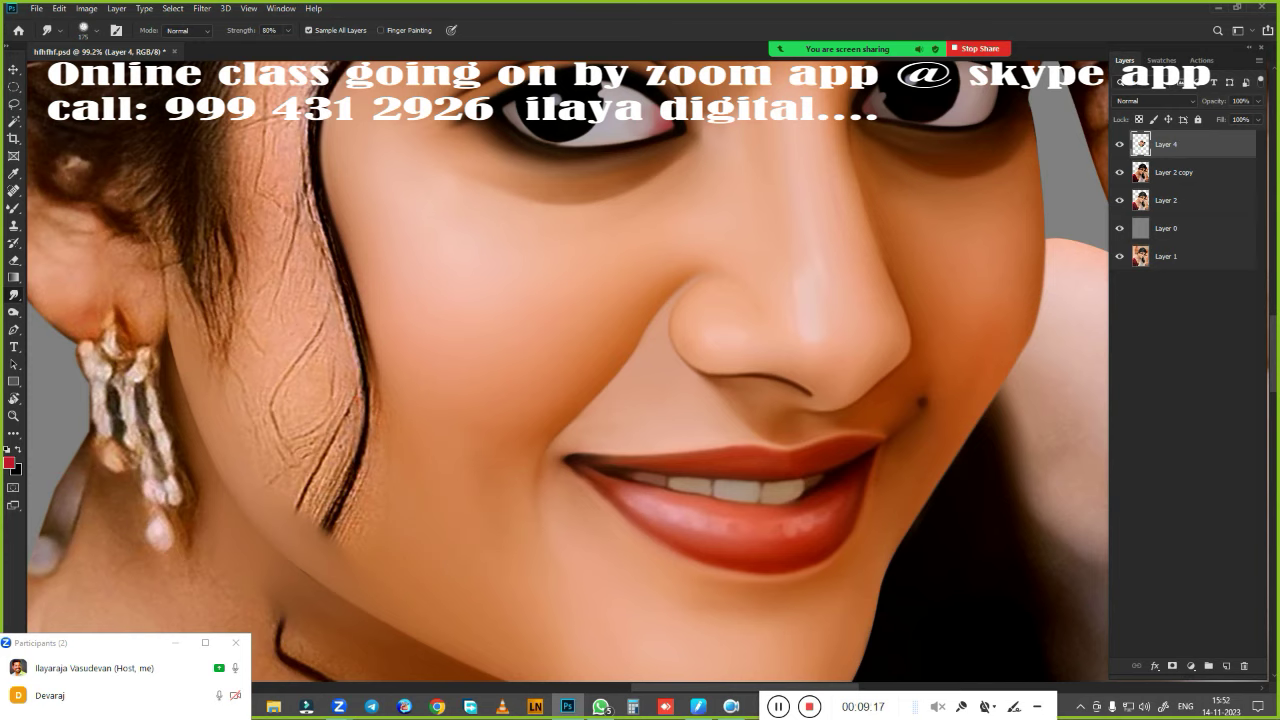
pyautogui.moveTo(353, 543); pyautogui.dragTo(368, 552)
pyautogui.moveTo(300, 250); pyautogui.dragTo(320, 380)
pyautogui.moveTo(262, 185); pyautogui.dragTo(314, 286)
pyautogui.moveTo(310, 210); pyautogui.dragTo(330, 400)
pyautogui.moveTo(300, 350); pyautogui.dragTo(360, 480)
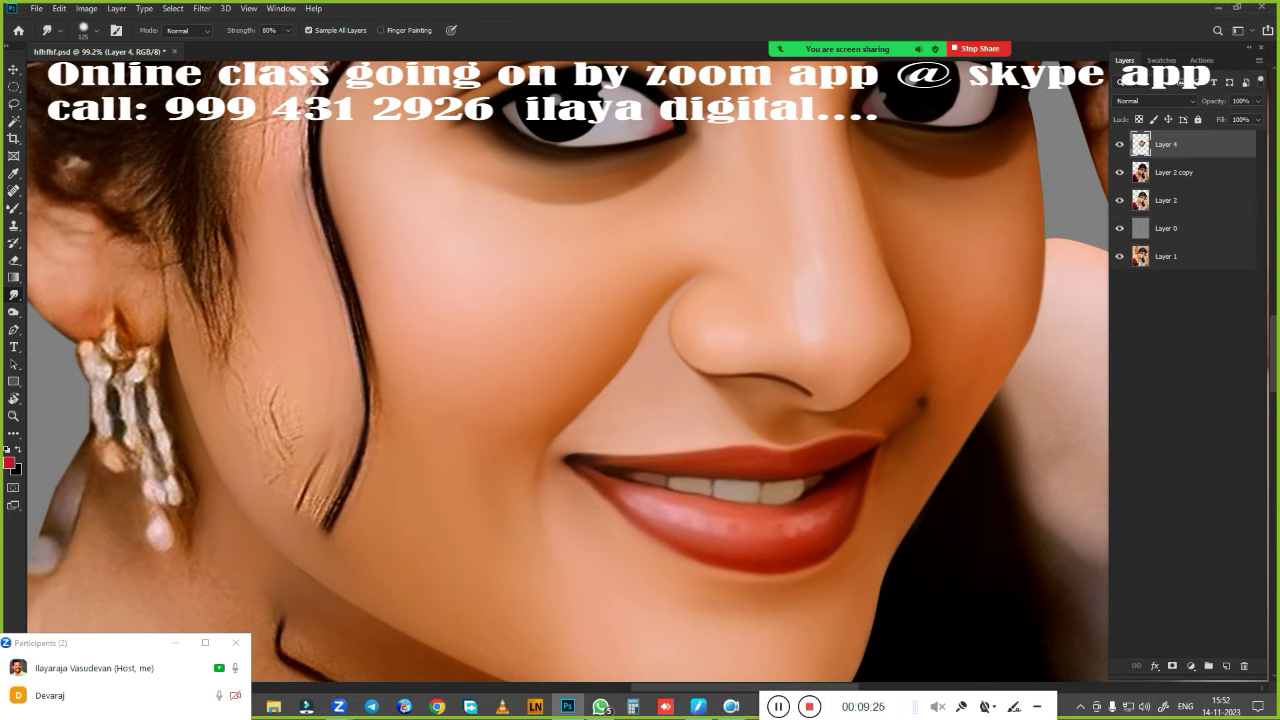
pyautogui.moveTo(255, 385); pyautogui.dragTo(300, 486)
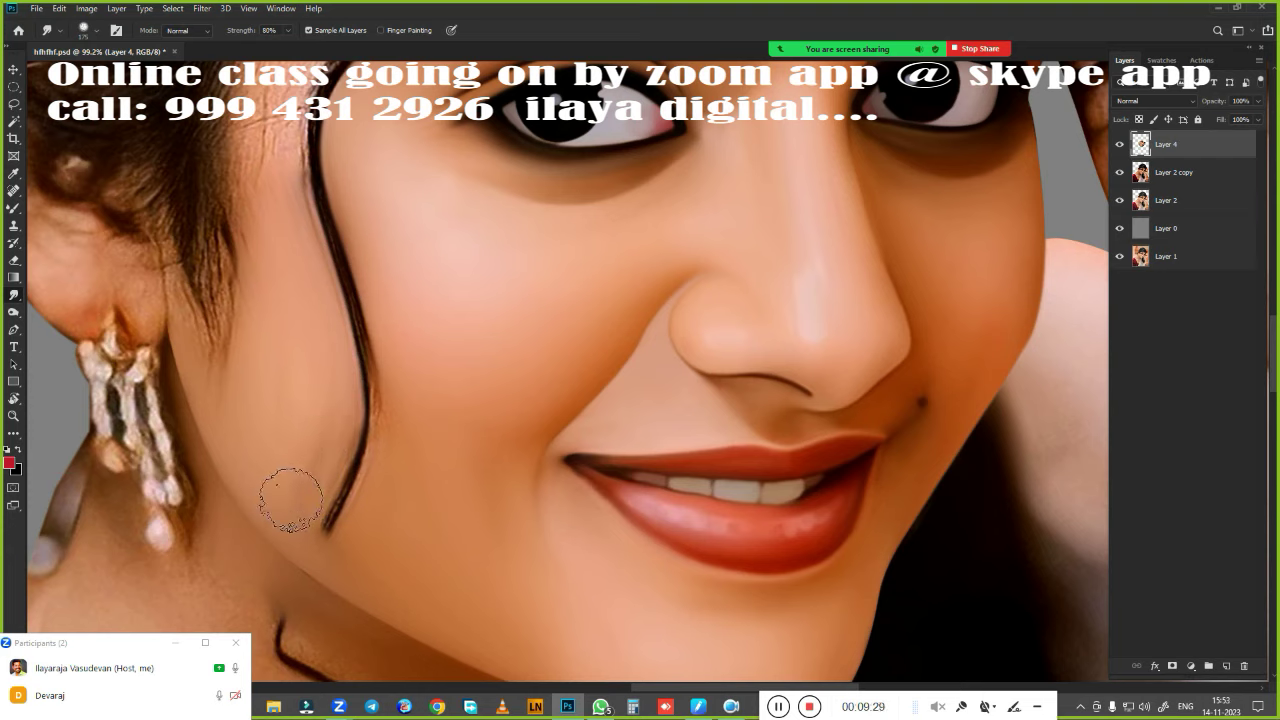
# Step: Smooth the skin and hair edge along the temple and hairline
pyautogui.moveTo(168, 258); pyautogui.dragTo(200, 360)
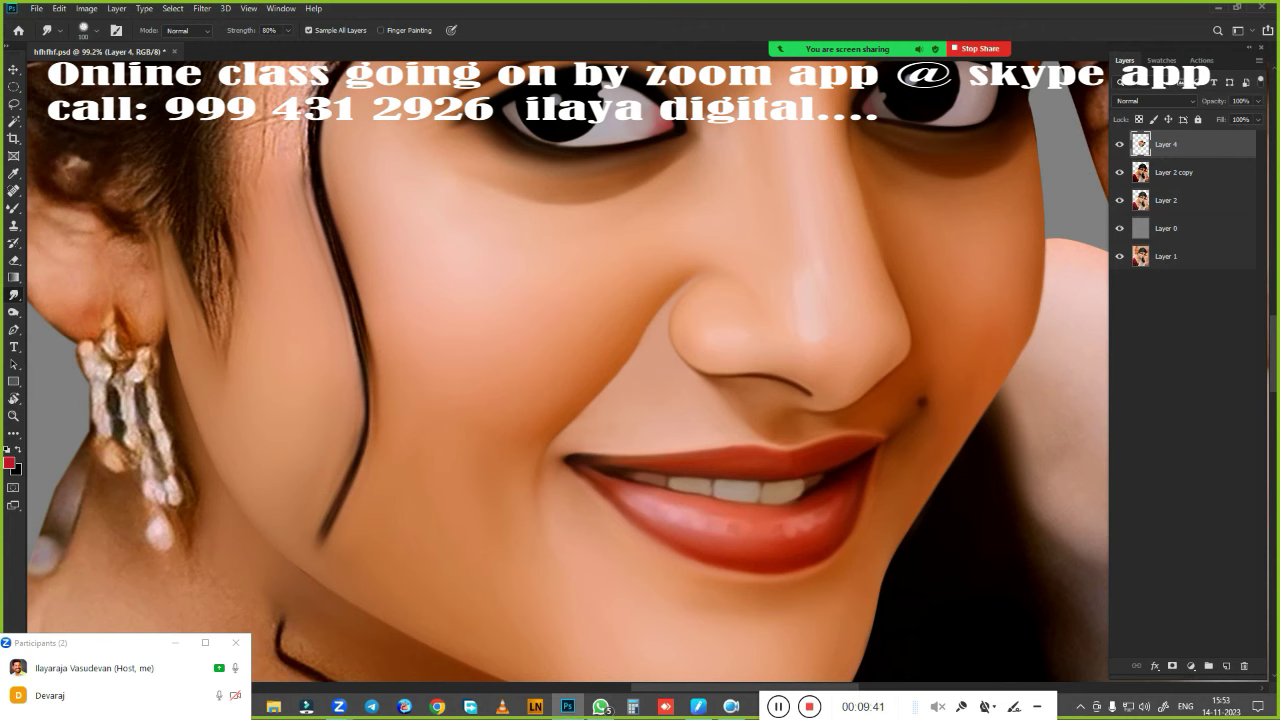
pyautogui.moveTo(445, 365); pyautogui.dragTo(600, 583)
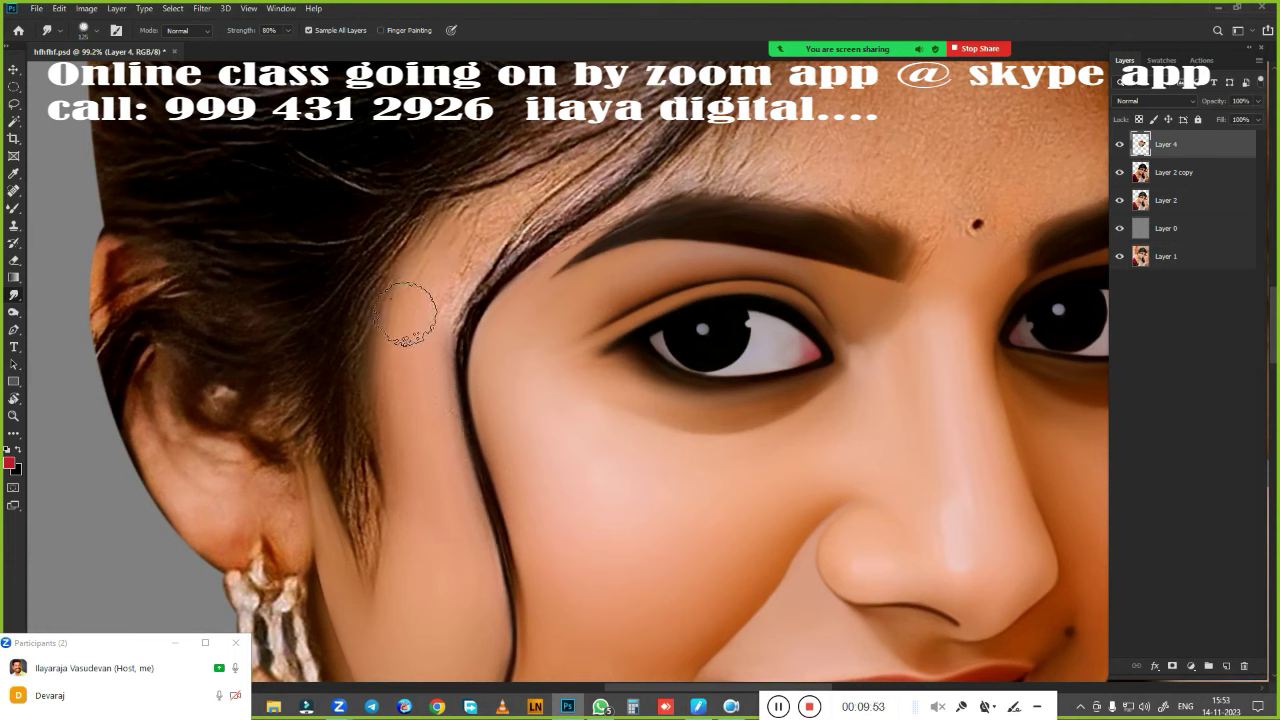
pyautogui.moveTo(428, 323); pyautogui.dragTo(630, 135)
pyautogui.moveTo(590, 225); pyautogui.dragTo(510, 283)
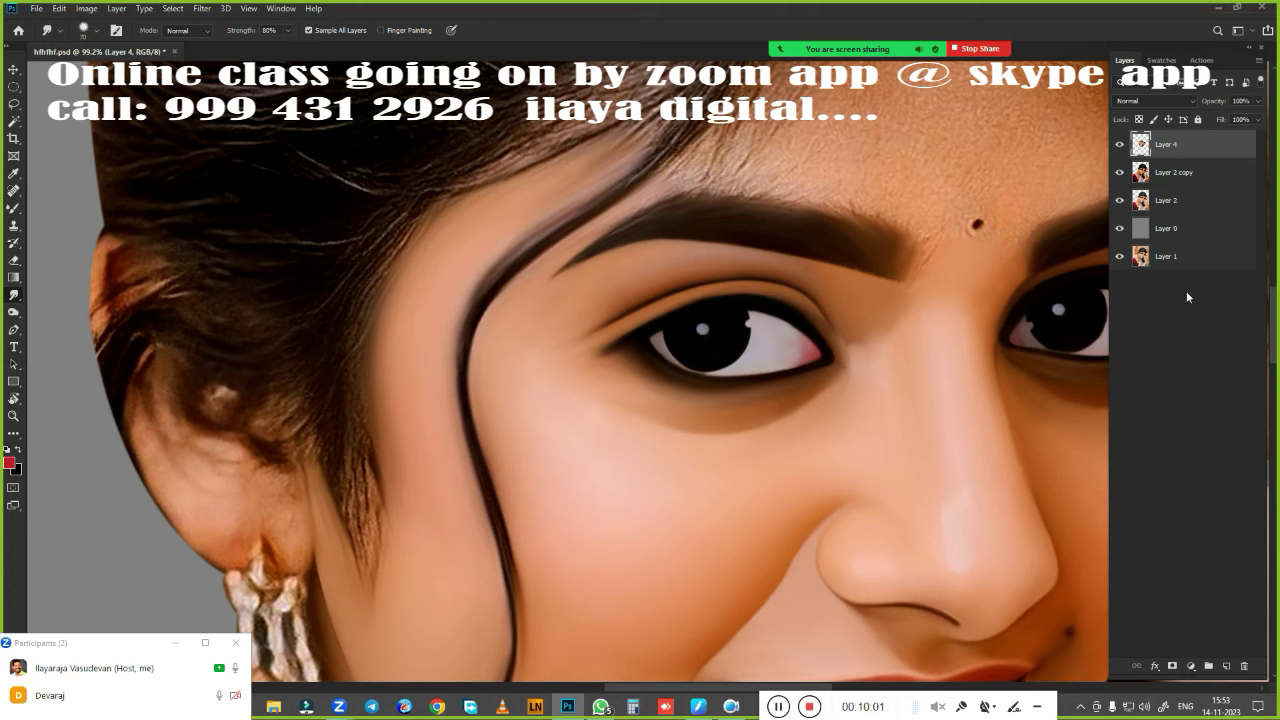
# Step: Add a new empty layer and hide Layer 4 to compare with the photo
pyautogui.click(1225, 665)
pyautogui.click(1119, 172)
pyautogui.scroll(-3, 777, 351)
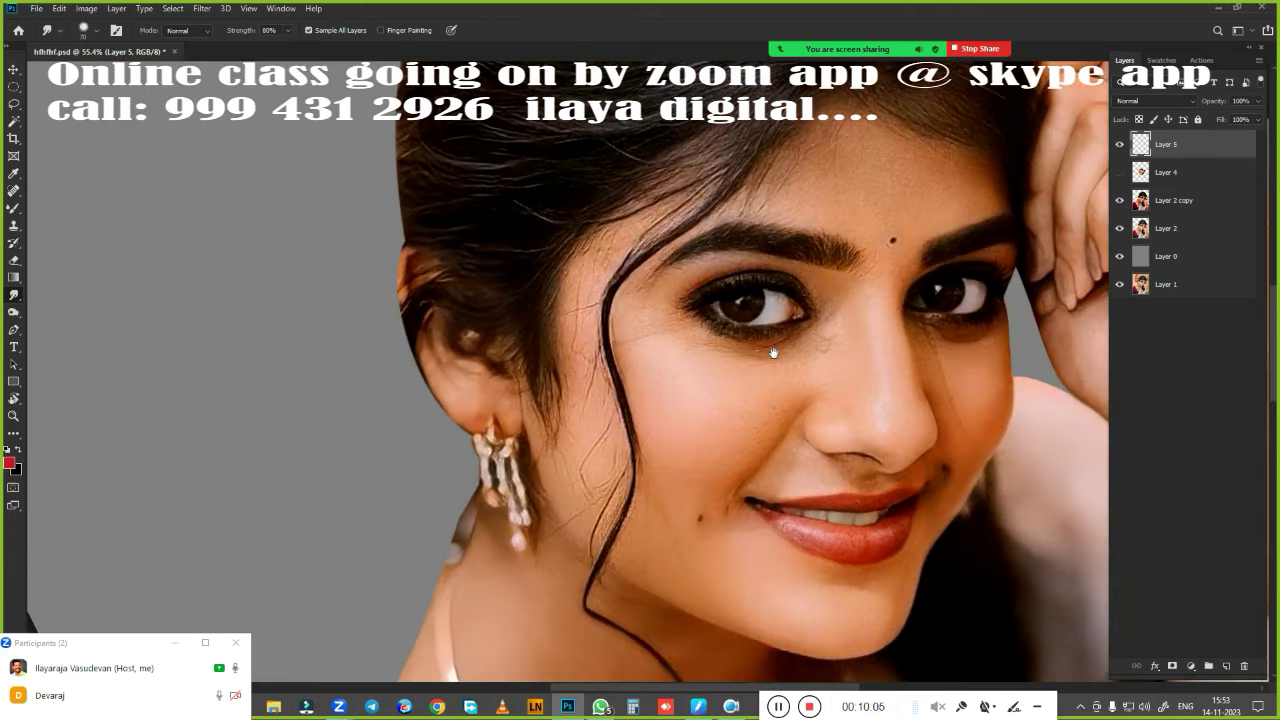
pyautogui.scroll(2, 661, 420)
pyautogui.scroll(1, 655, 345)
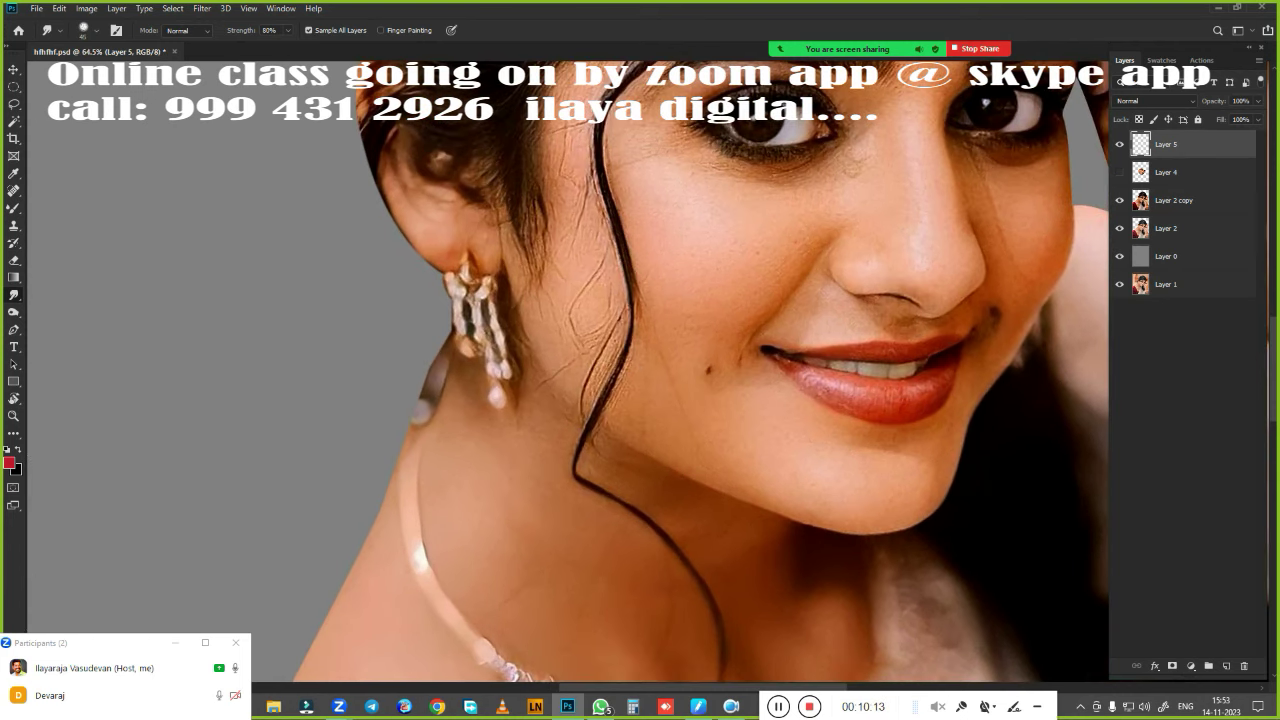
pyautogui.scroll(-3, 577, 455)
pyautogui.hscroll(3, 663, 357)
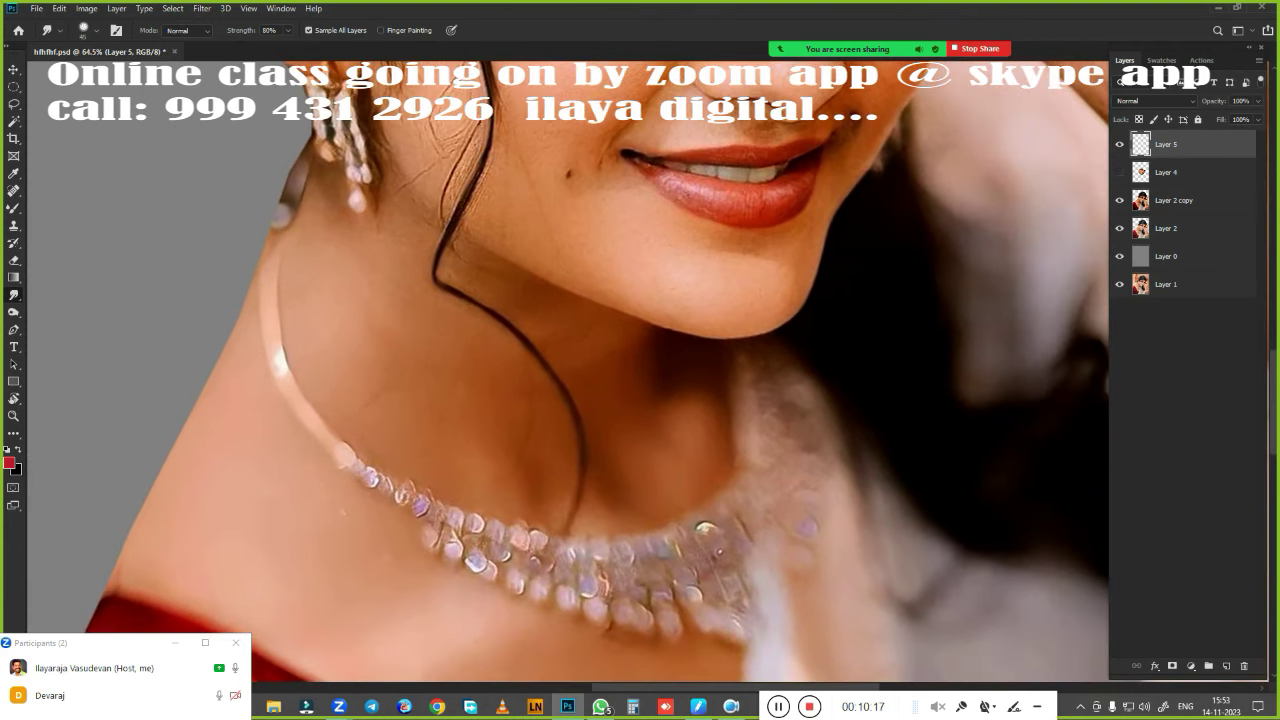
pyautogui.scroll(5, 583, 478)
pyautogui.hscroll(-1, 595, 523)
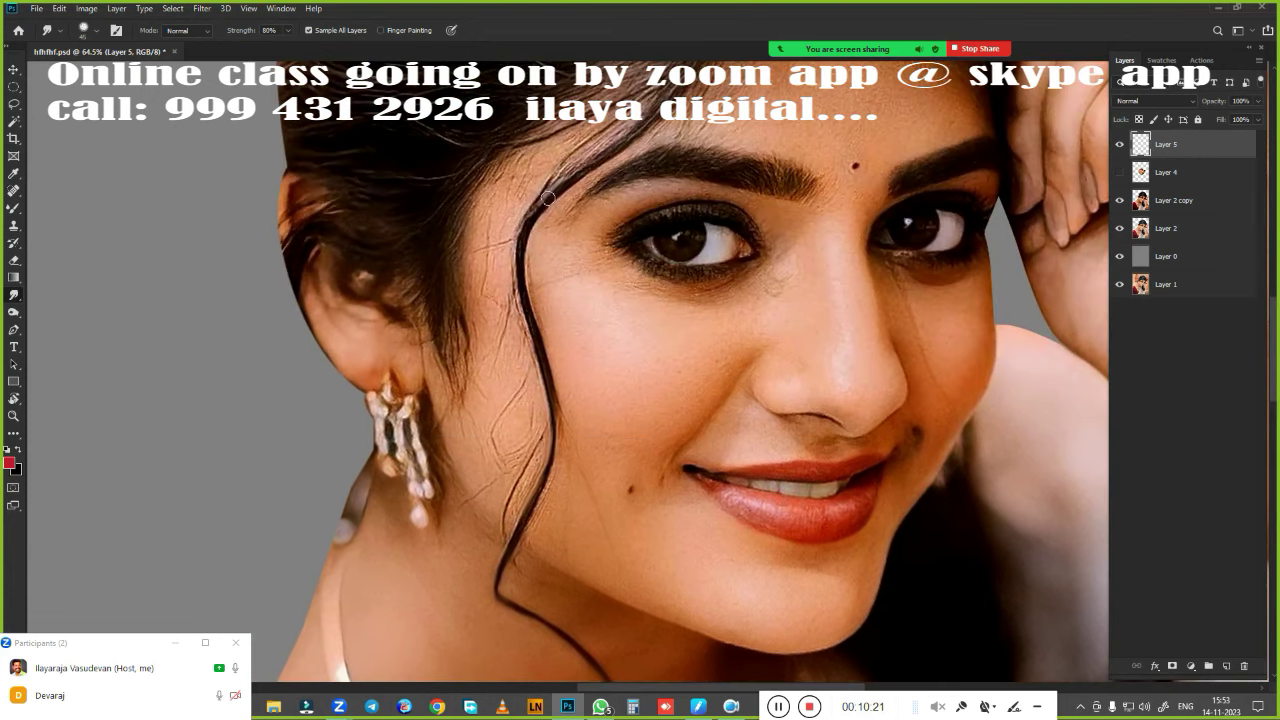
pyautogui.scroll(3, 593, 253)
pyautogui.hscroll(1, 620, 262)
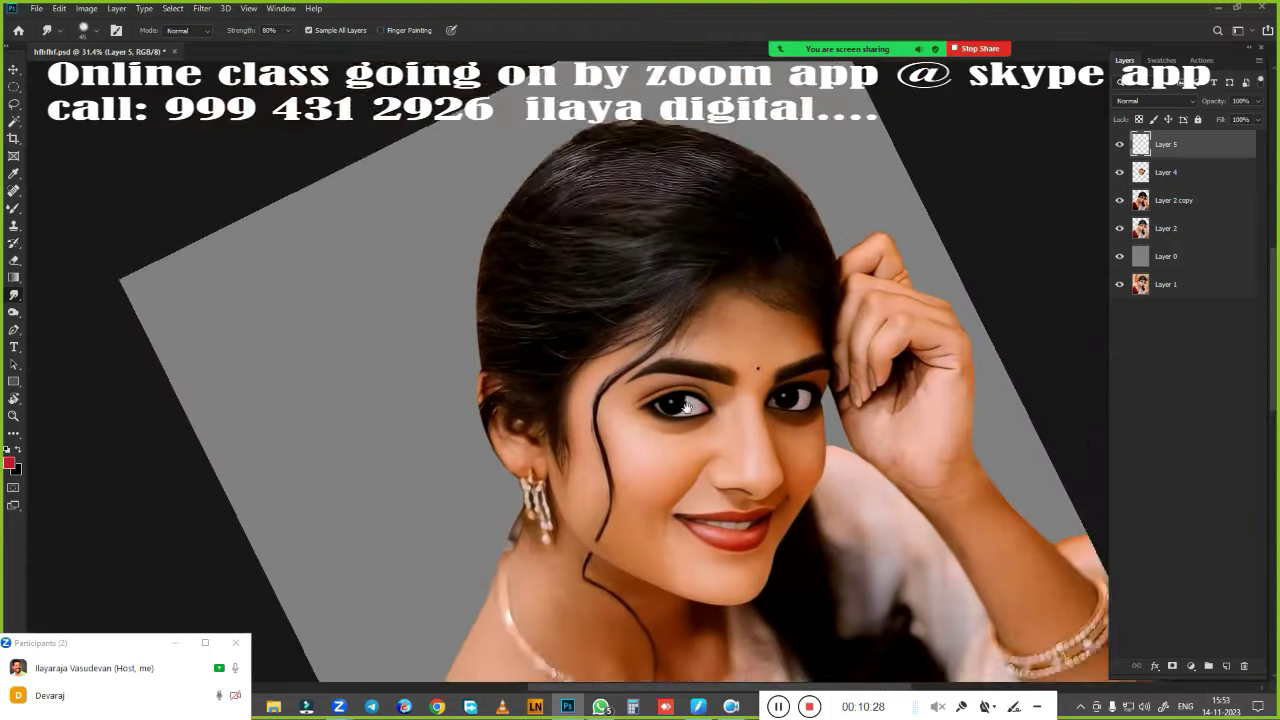
pyautogui.moveTo(472, 384); pyautogui.dragTo(693, 350)
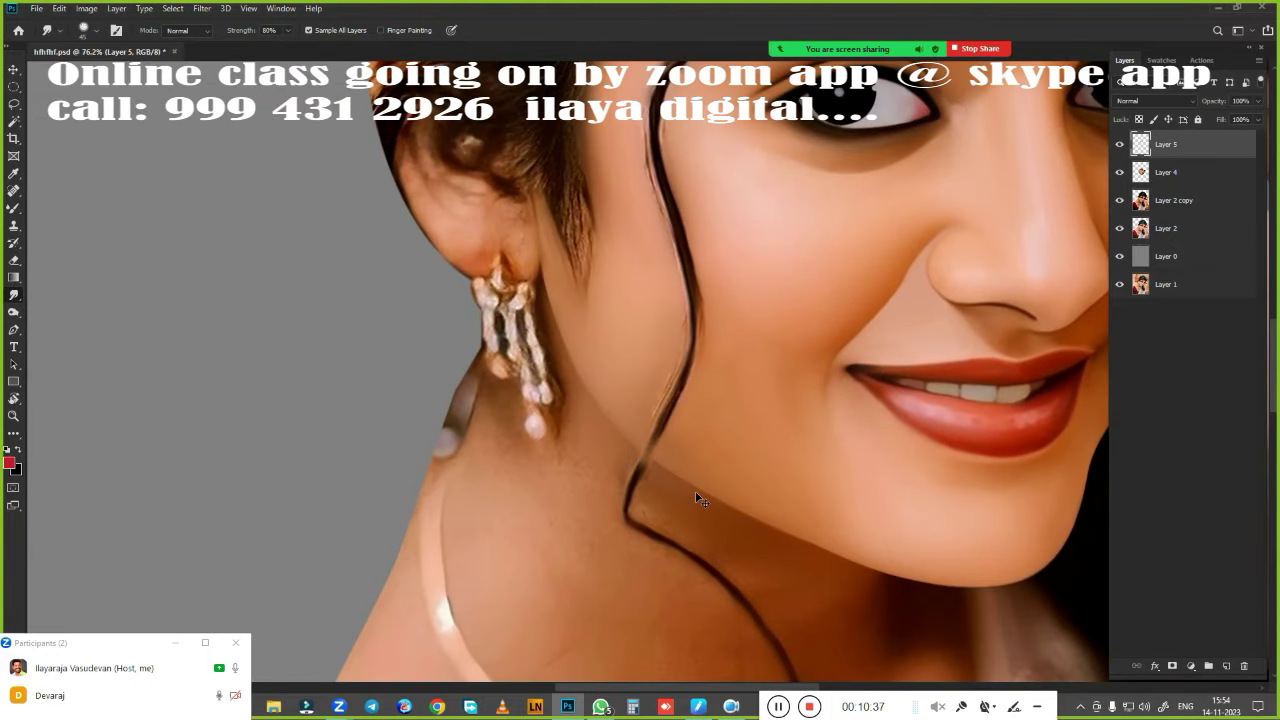
# Step: Erase a short piece of the hair line, then merge Layer 4 into Layer 5
pyautogui.hotkey('ctrl', ',')
pyautogui.click(1120, 145)
pyautogui.press('e')
pyautogui.click(641, 447)
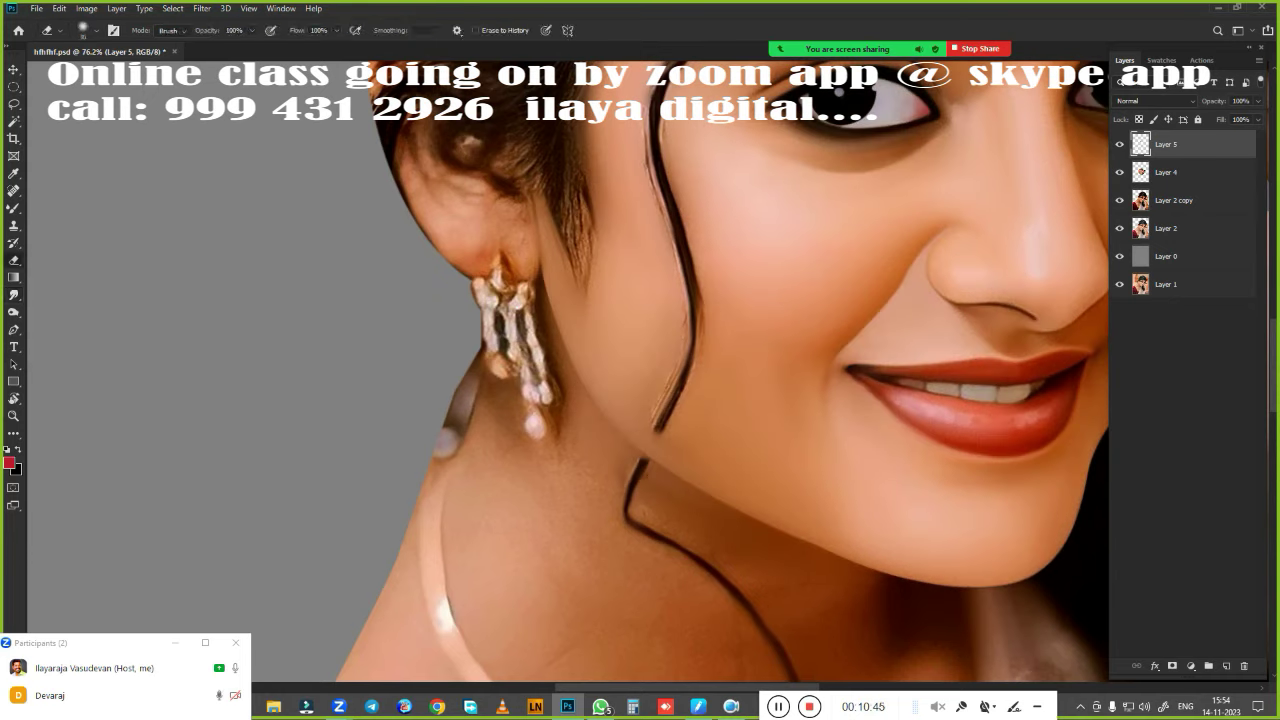
pyautogui.keyDown('ctrl'); pyautogui.click(1166, 172); pyautogui.keyUp('ctrl')
pyautogui.hotkey('ctrl', 'e')
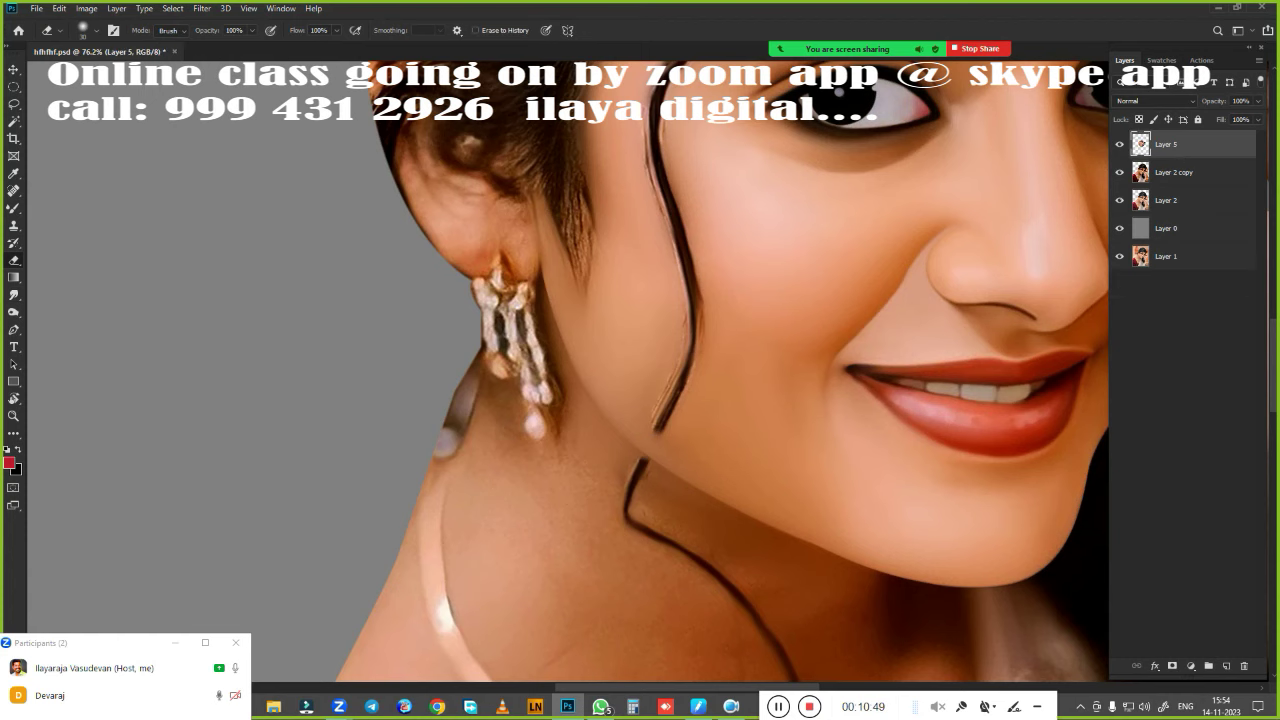
# Step: Smooth and reshape the dark hairline along the cheek, blending away the stray line beside it
pyautogui.moveTo(765, 303); pyautogui.dragTo(643, 403)
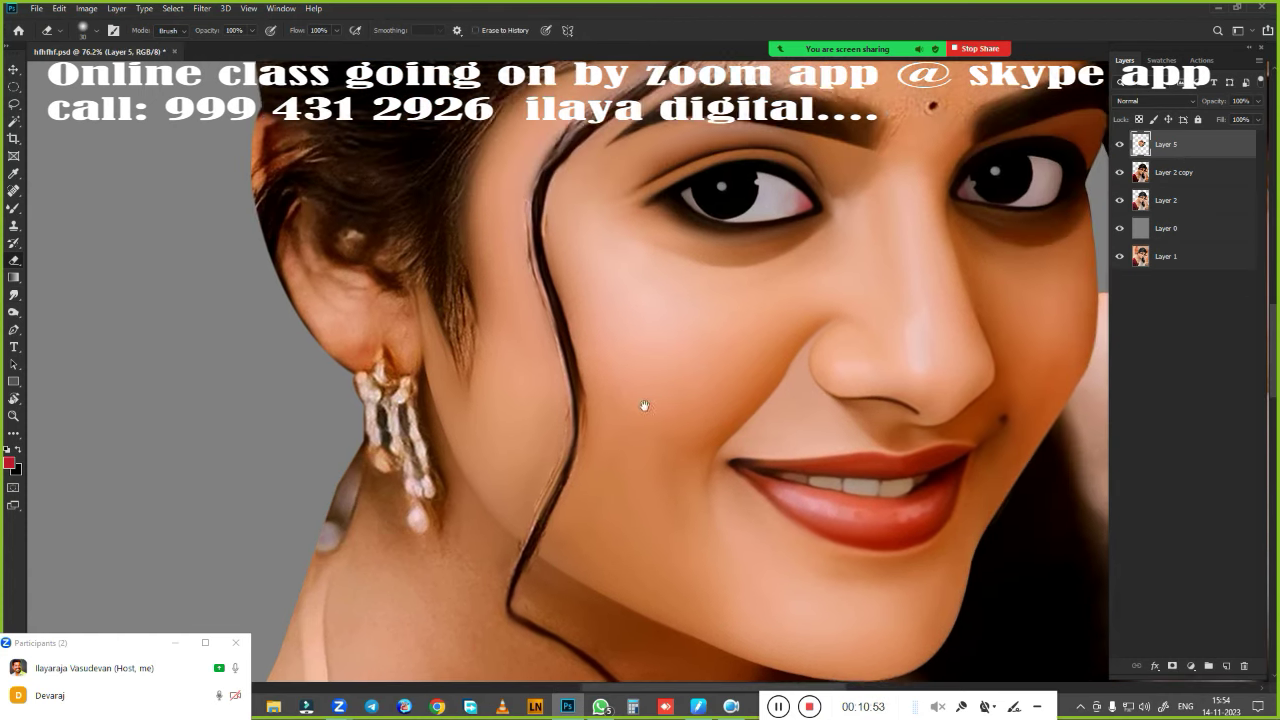
pyautogui.scroll(2, 623, 337)
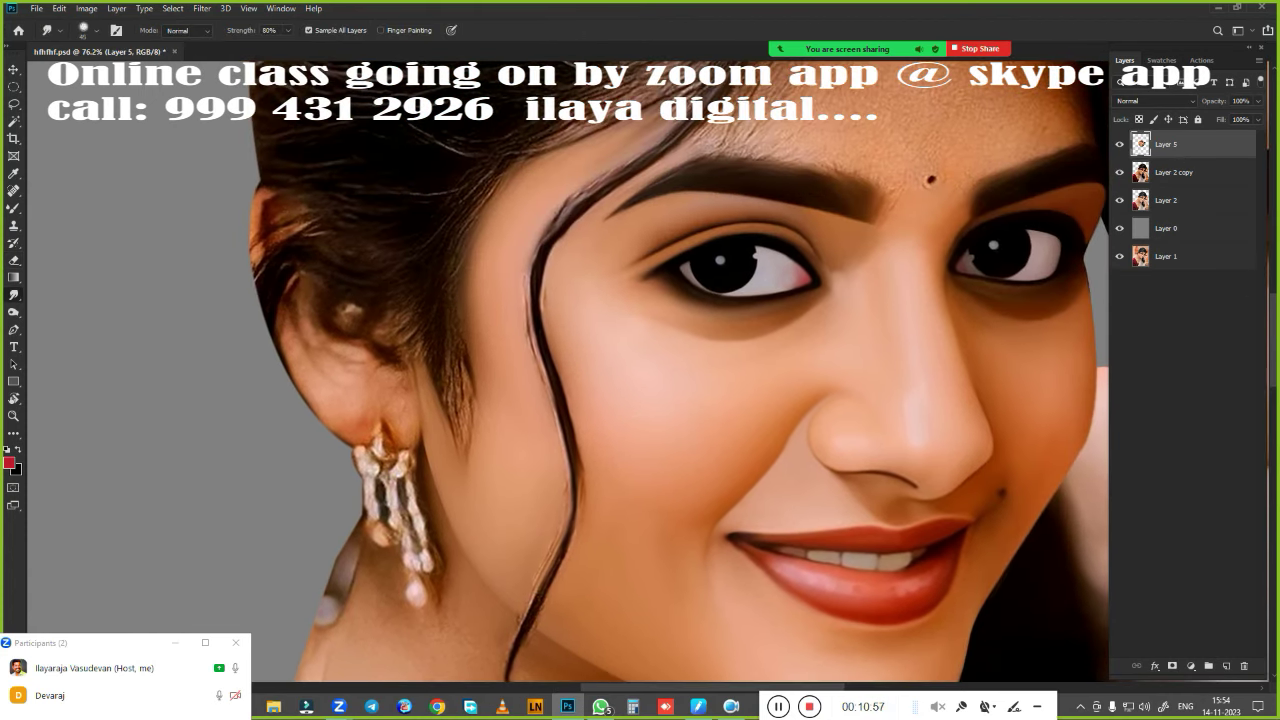
pyautogui.scroll(2, 623, 337)
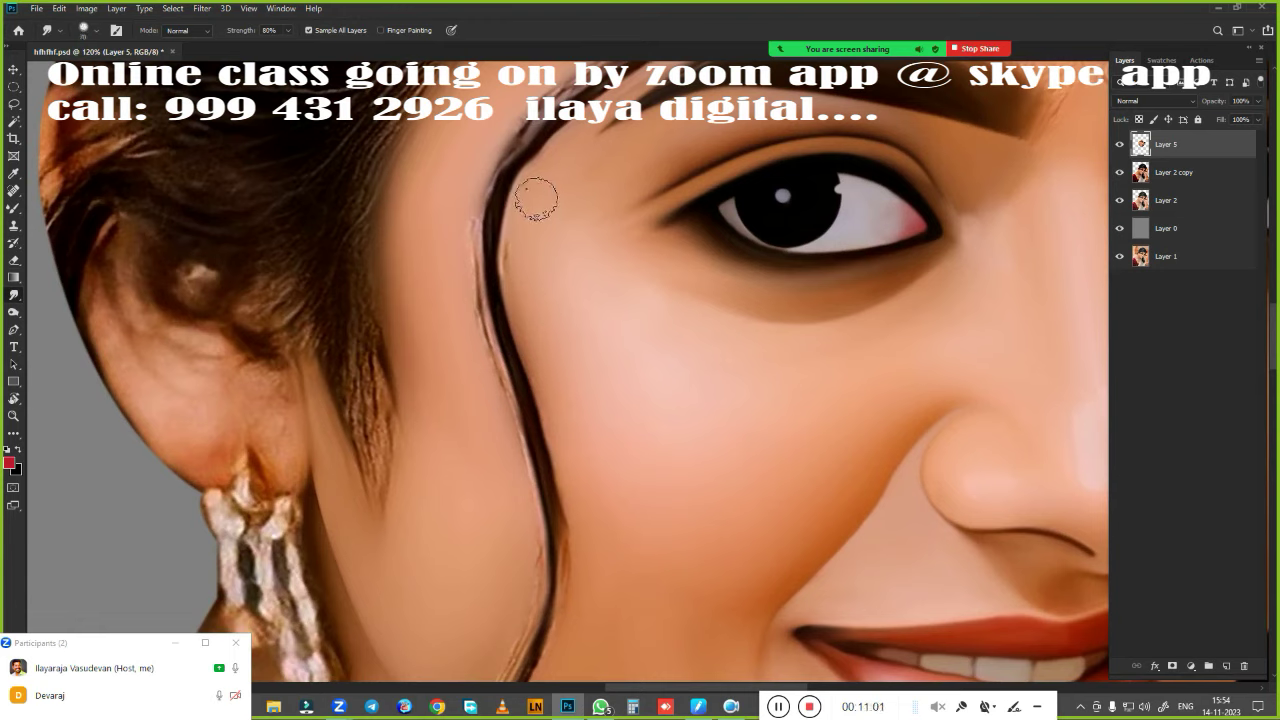
pyautogui.moveTo(536, 199)
pyautogui.mouseDown()
pyautogui.moveTo(523, 334)
pyautogui.moveTo(560, 520)
pyautogui.mouseUp()
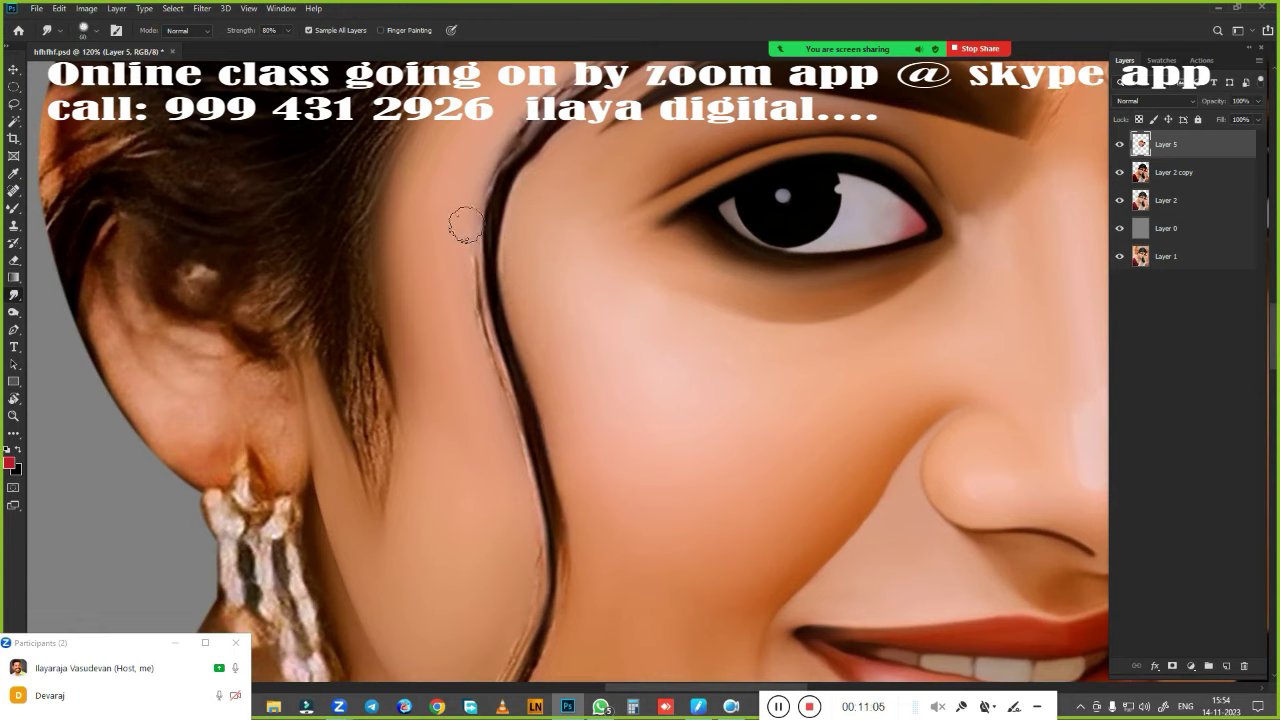
pyautogui.moveTo(465, 226)
pyautogui.mouseDown()
pyautogui.moveTo(466, 286)
pyautogui.moveTo(500, 380)
pyautogui.moveTo(481, 343)
pyautogui.mouseUp()
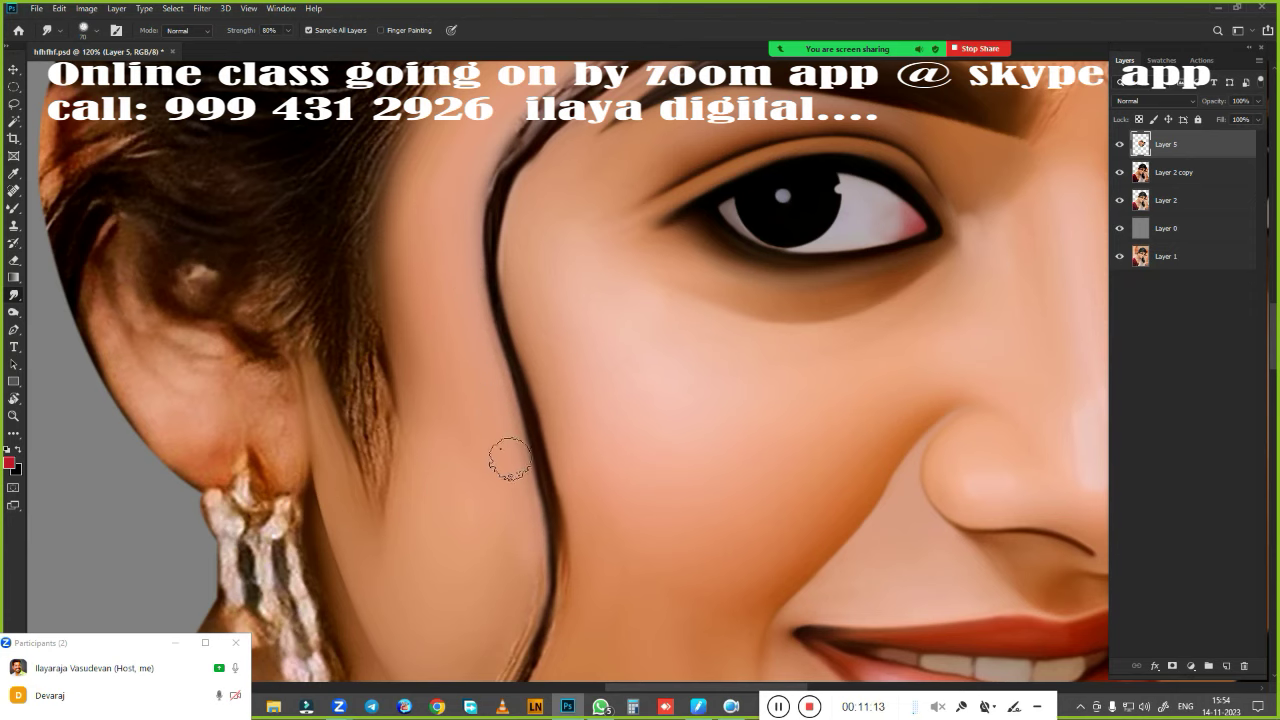
pyautogui.moveTo(510, 460)
pyautogui.mouseDown()
pyautogui.moveTo(637, 271)
pyautogui.moveTo(610, 370)
pyautogui.moveTo(571, 423)
pyautogui.moveTo(600, 373)
pyautogui.mouseUp()
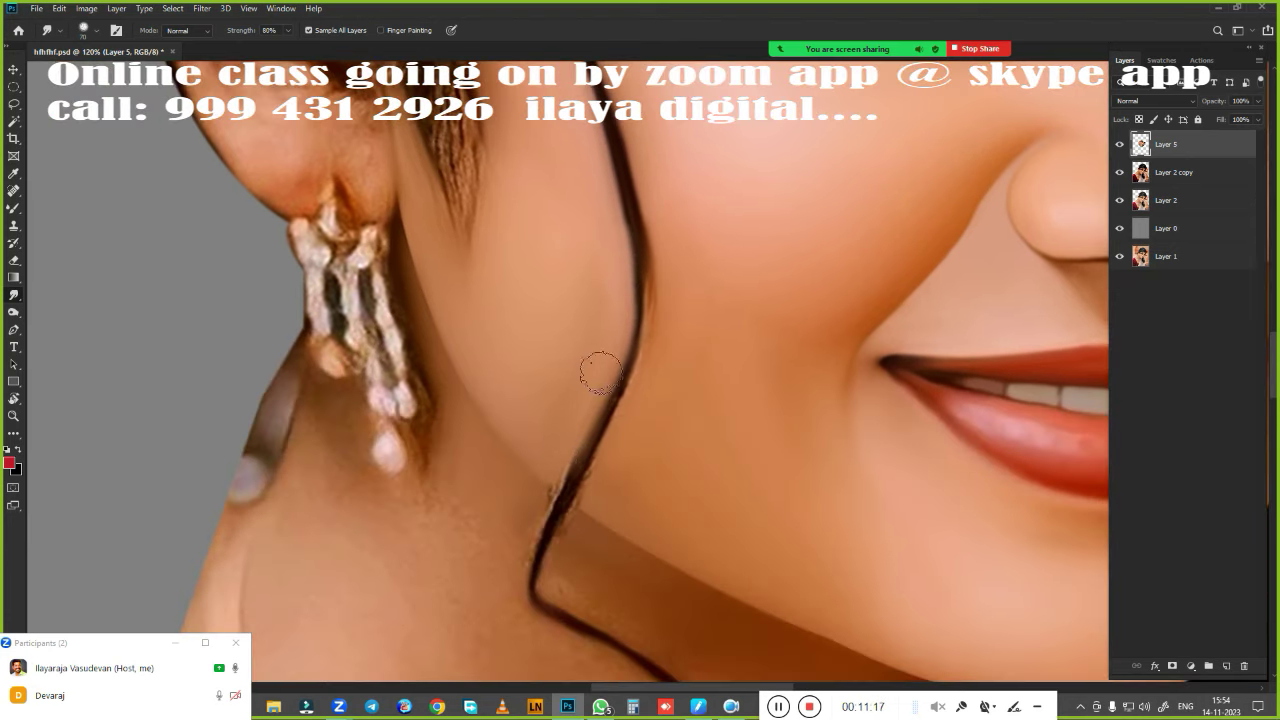
pyautogui.scroll(-5, 639, 408)
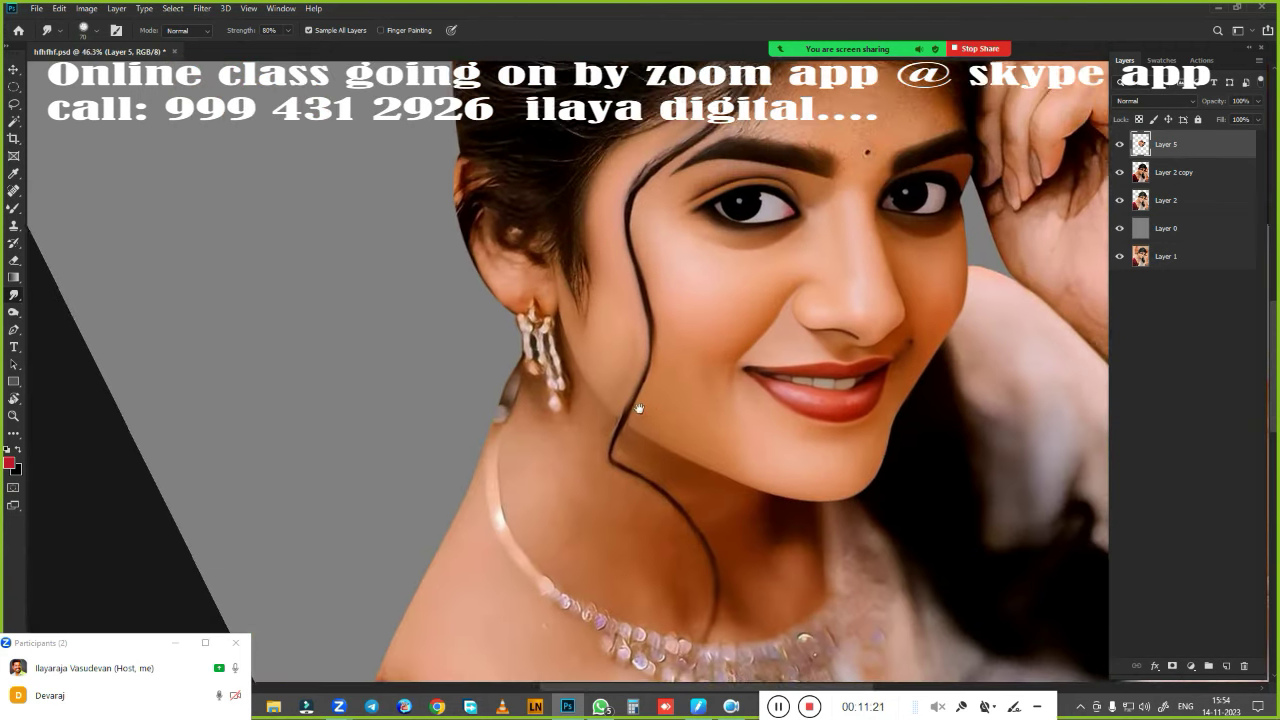
pyautogui.scroll(2, 639, 408)
pyautogui.scroll(1, 600, 391)
pyautogui.scroll(2, 594, 380)
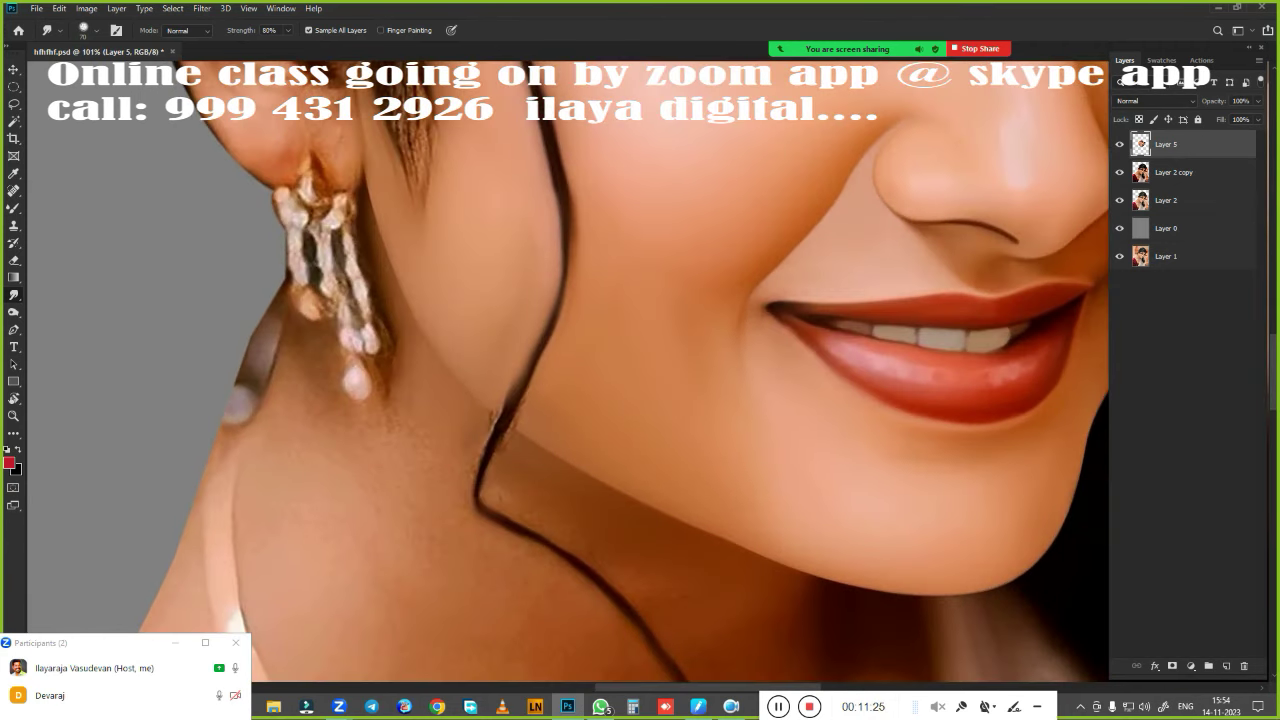
pyautogui.moveTo(588, 287)
pyautogui.mouseDown()
pyautogui.moveTo(573, 214)
pyautogui.moveTo(582, 241)
pyautogui.mouseUp()
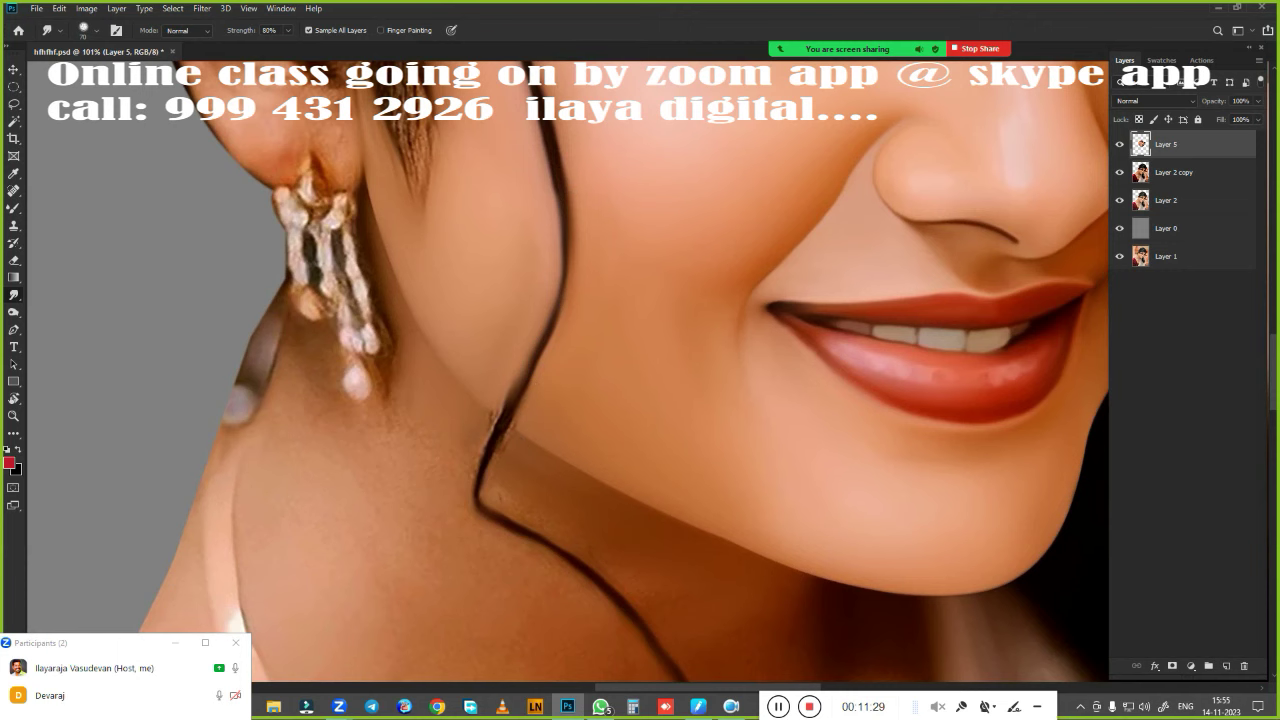
pyautogui.scroll(-2, 549, 280)
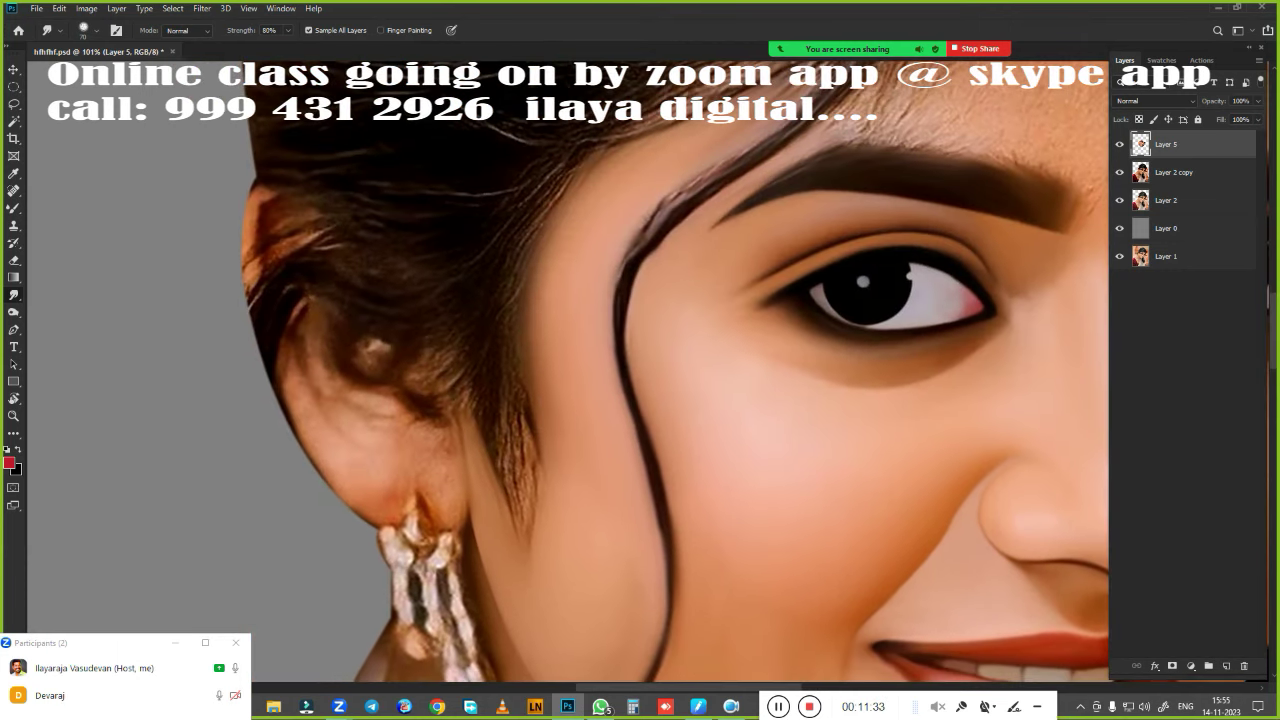
pyautogui.scroll(1, 673, 304)
pyautogui.scroll(1, 673, 304)
pyautogui.scroll(2, 700, 303)
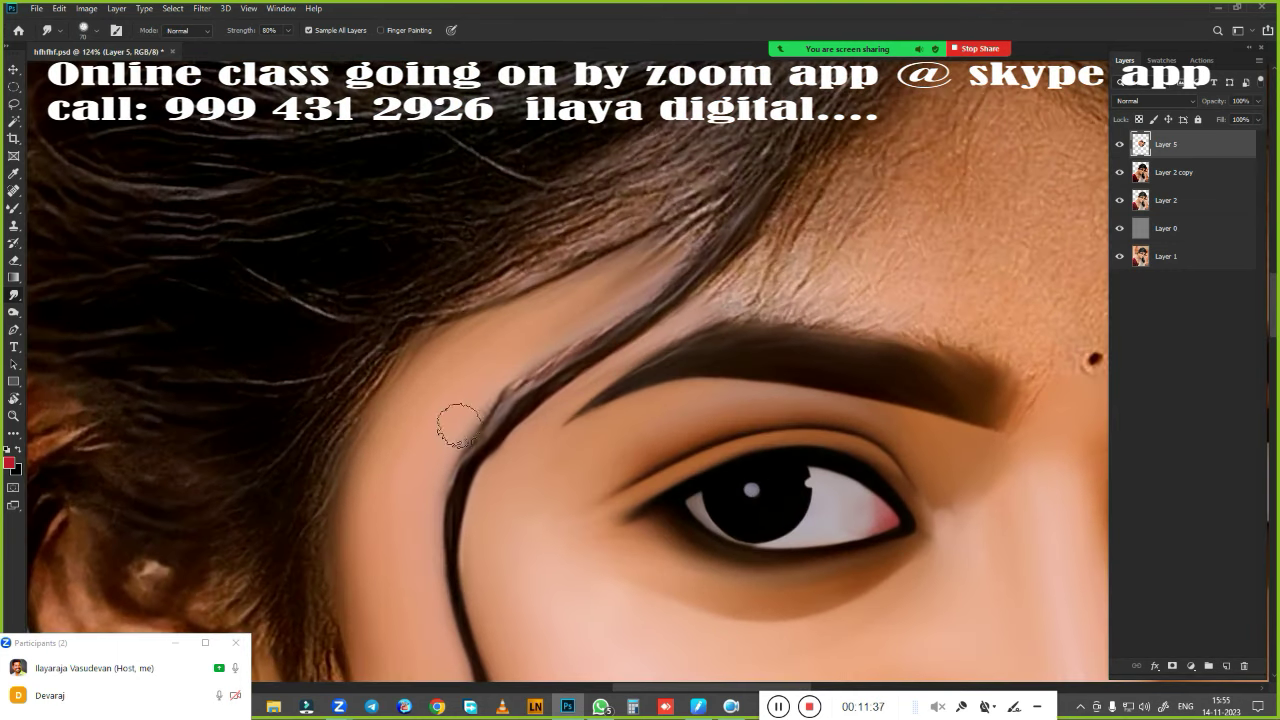
# Step: Blend and lighten the dark hairline stroke with the Mixer Brush
pyautogui.press('b')
pyautogui.moveTo(460, 465)
pyautogui.mouseDown()
pyautogui.moveTo(540, 370)
pyautogui.moveTo(640, 305)
pyautogui.mouseUp()
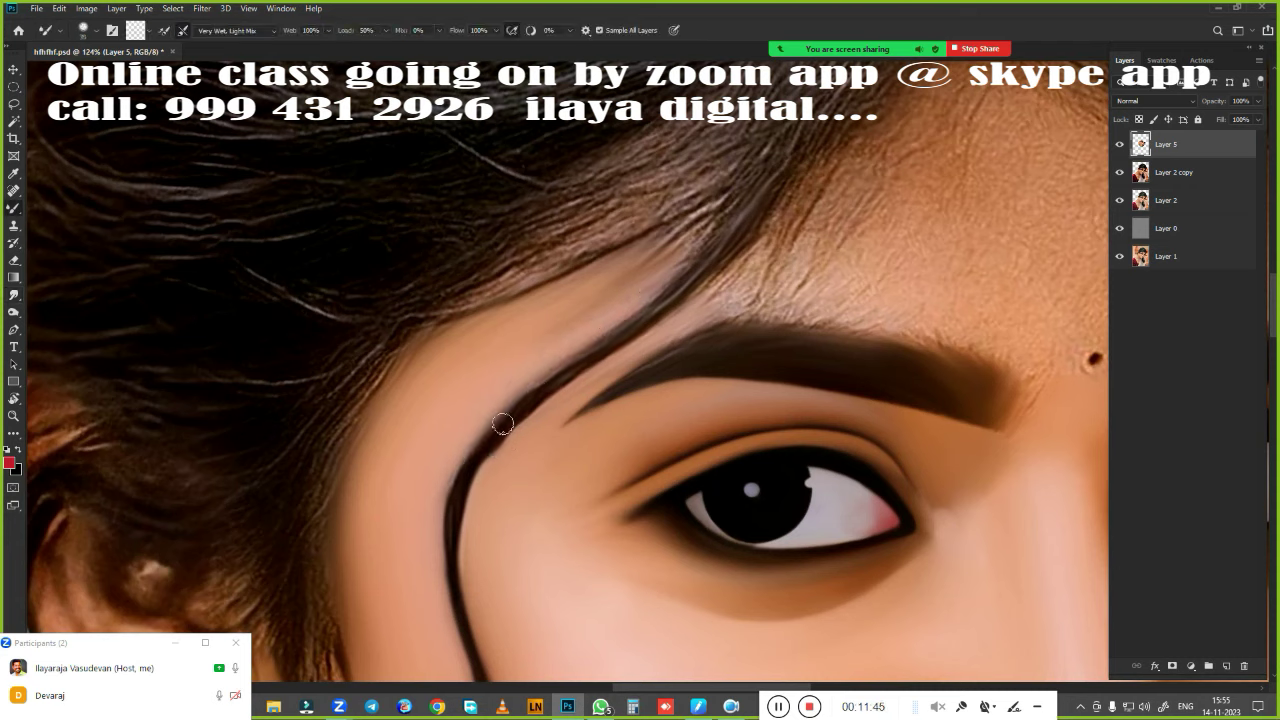
pyautogui.moveTo(502, 424)
pyautogui.mouseDown()
pyautogui.moveTo(680, 288)
pyautogui.moveTo(555, 395)
pyautogui.mouseUp()
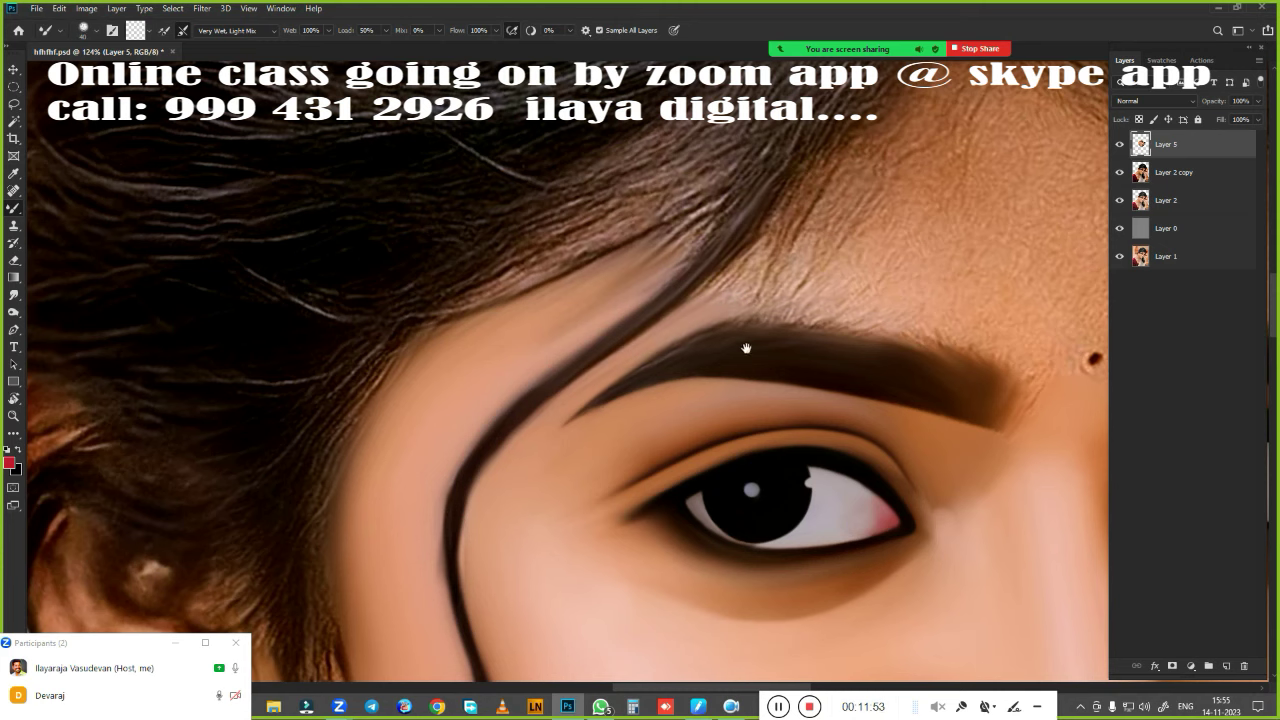
# Step: Smear the hair strands above the forehead and the grainy forehead skin smooth
pyautogui.moveTo(746, 348); pyautogui.dragTo(541, 360)
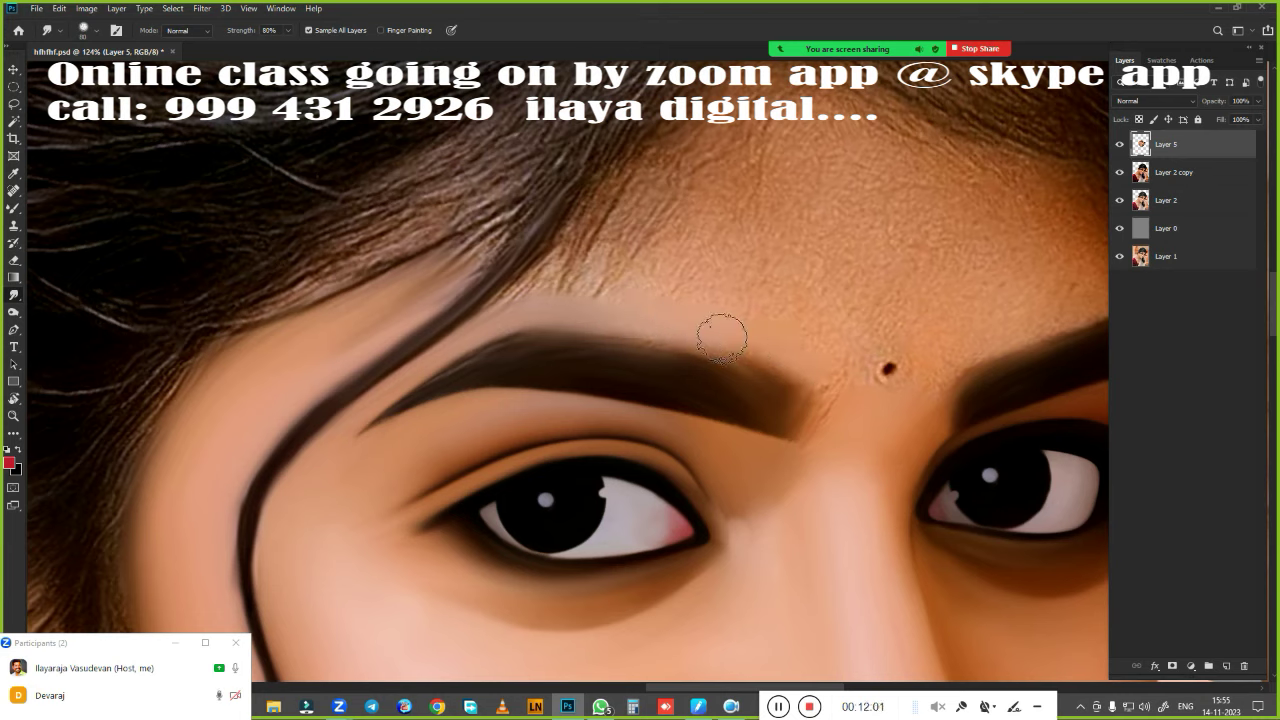
pyautogui.moveTo(530, 290); pyautogui.dragTo(515, 200)
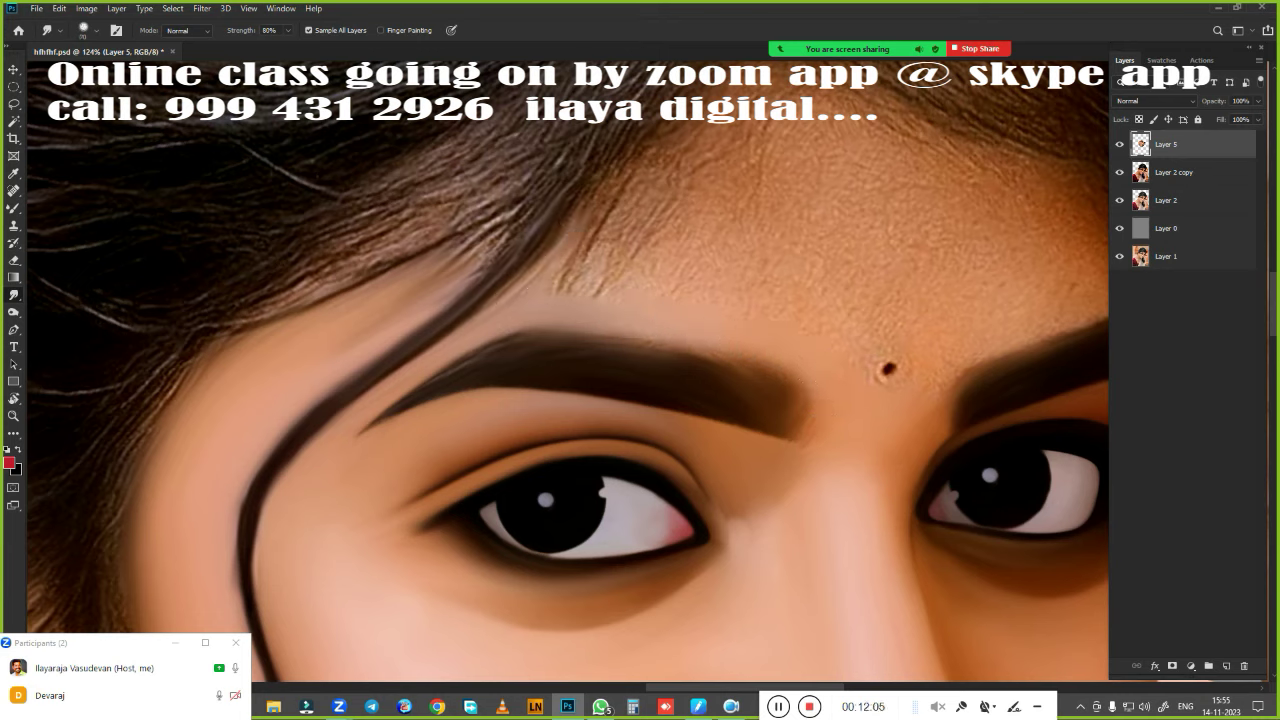
pyautogui.moveTo(320, 215)
pyautogui.mouseDown()
pyautogui.moveTo(371, 200)
pyautogui.moveTo(435, 213)
pyautogui.moveTo(506, 183)
pyautogui.moveTo(563, 189)
pyautogui.moveTo(580, 300)
pyautogui.mouseUp()
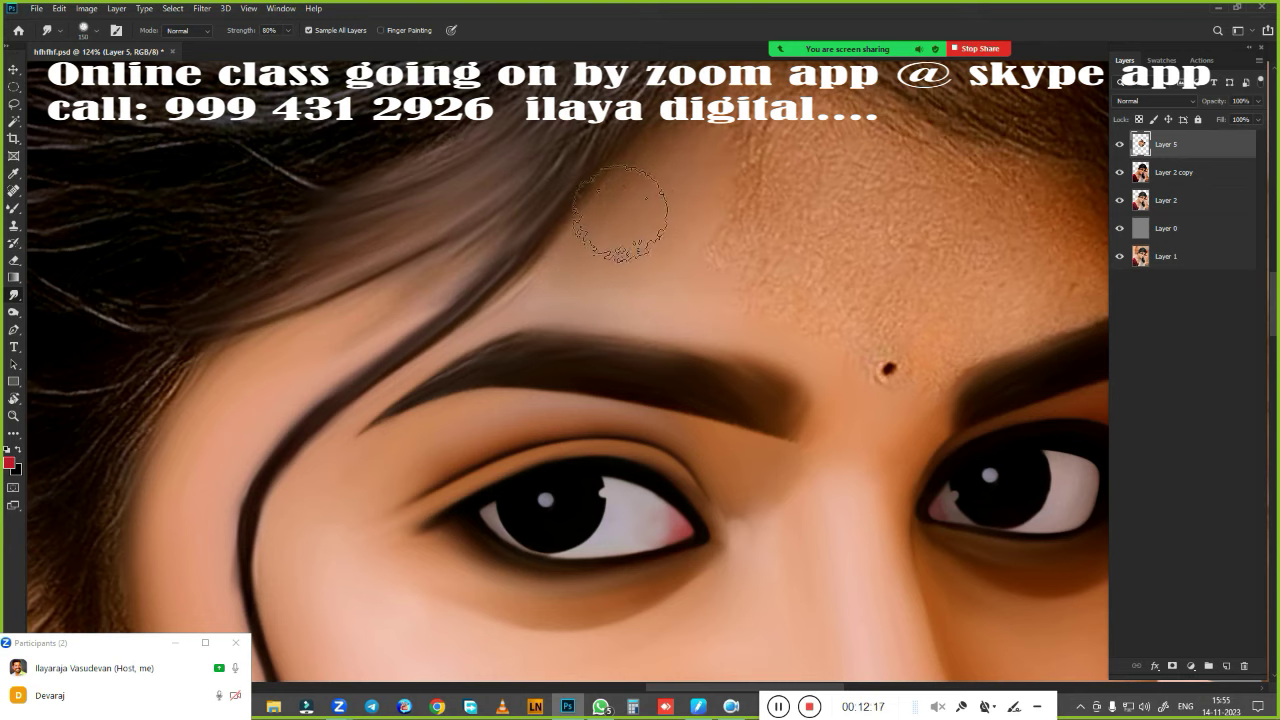
pyautogui.moveTo(623, 229)
pyautogui.mouseDown()
pyautogui.moveTo(851, 200)
pyautogui.moveTo(760, 280)
pyautogui.moveTo(806, 141)
pyautogui.mouseUp()
pyautogui.scroll(-3, 806, 141)
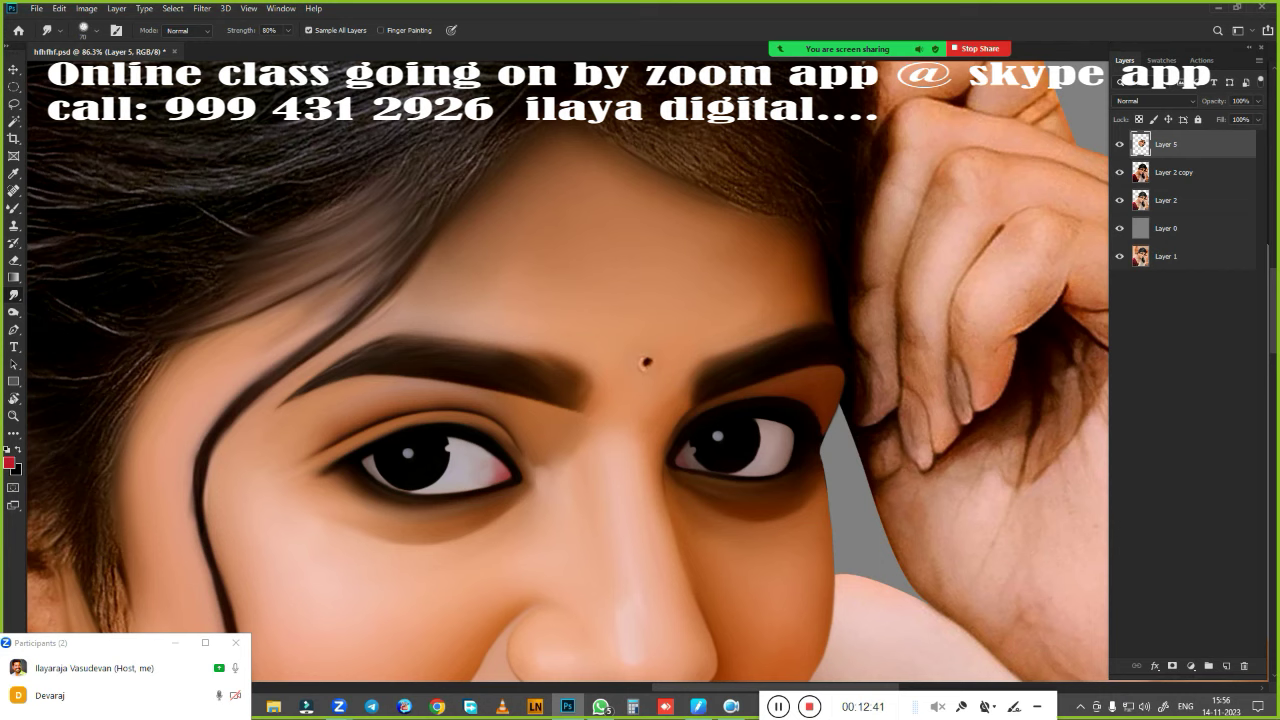
# Step: Draw a small elliptical selection around the dark spot between the brows
pyautogui.press('m')
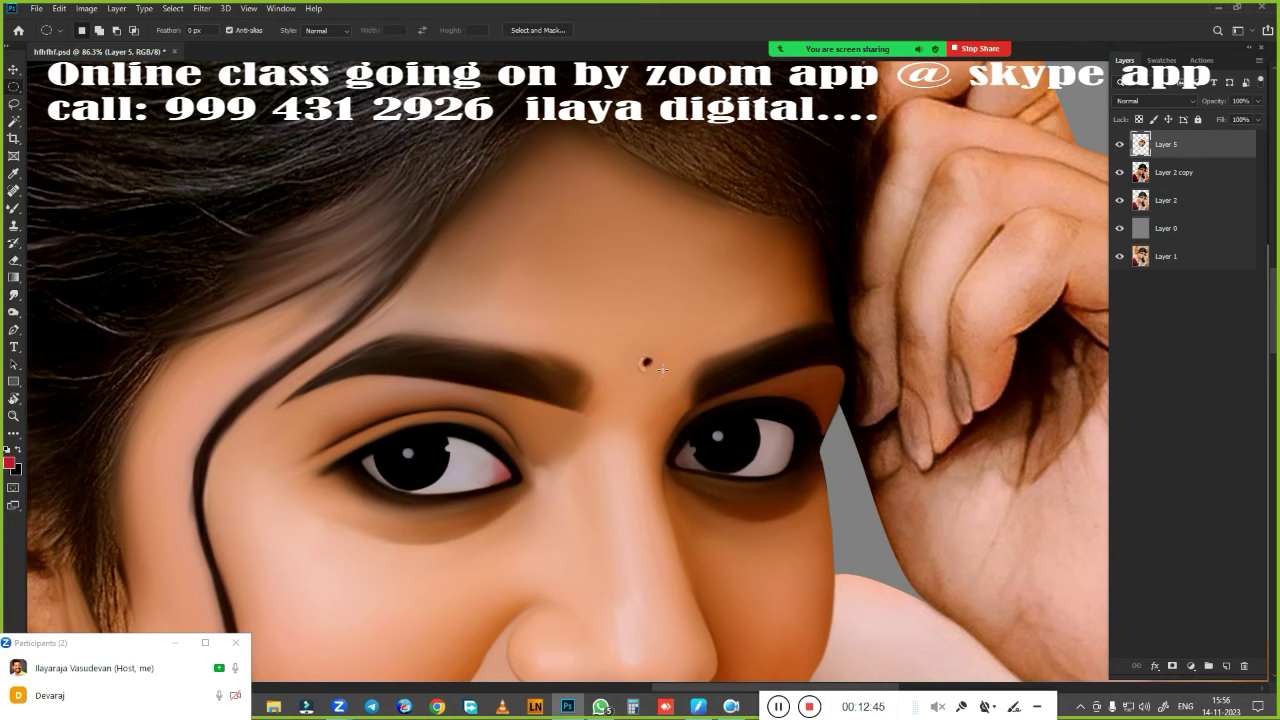
pyautogui.scroll(3, 680, 385)
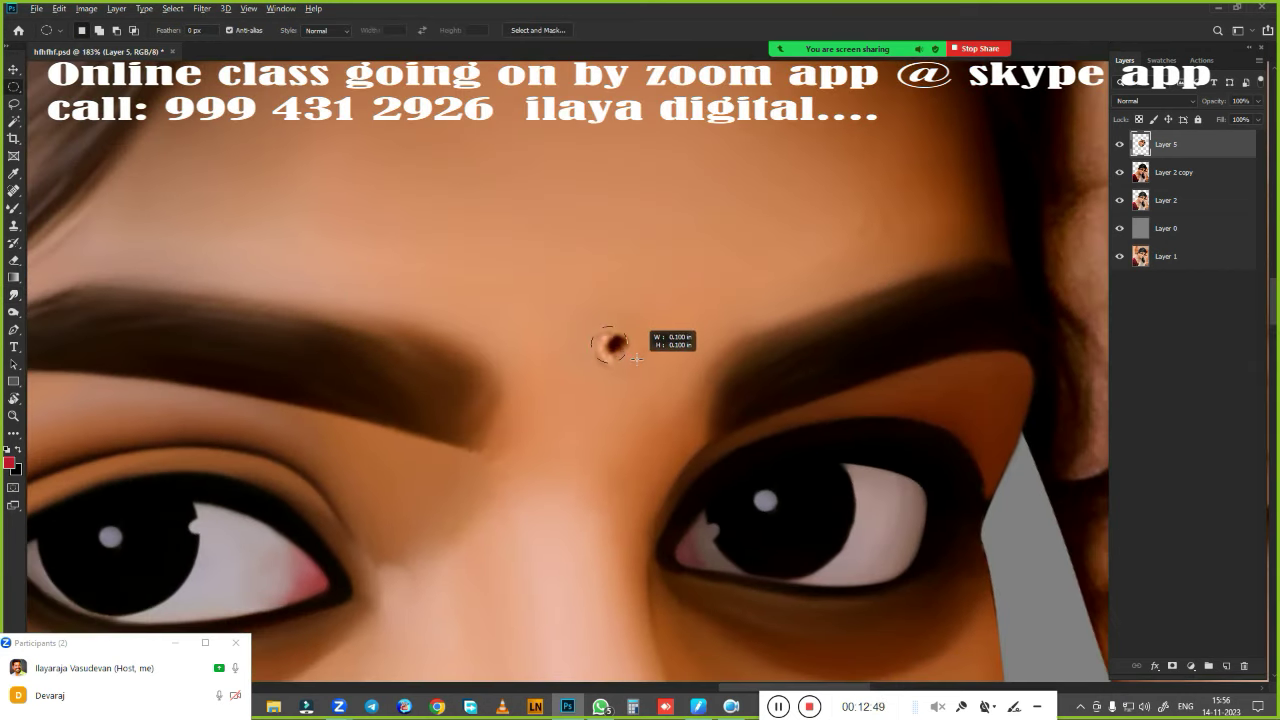
pyautogui.moveTo(620, 355); pyautogui.dragTo(628, 363)
pyautogui.press('r')
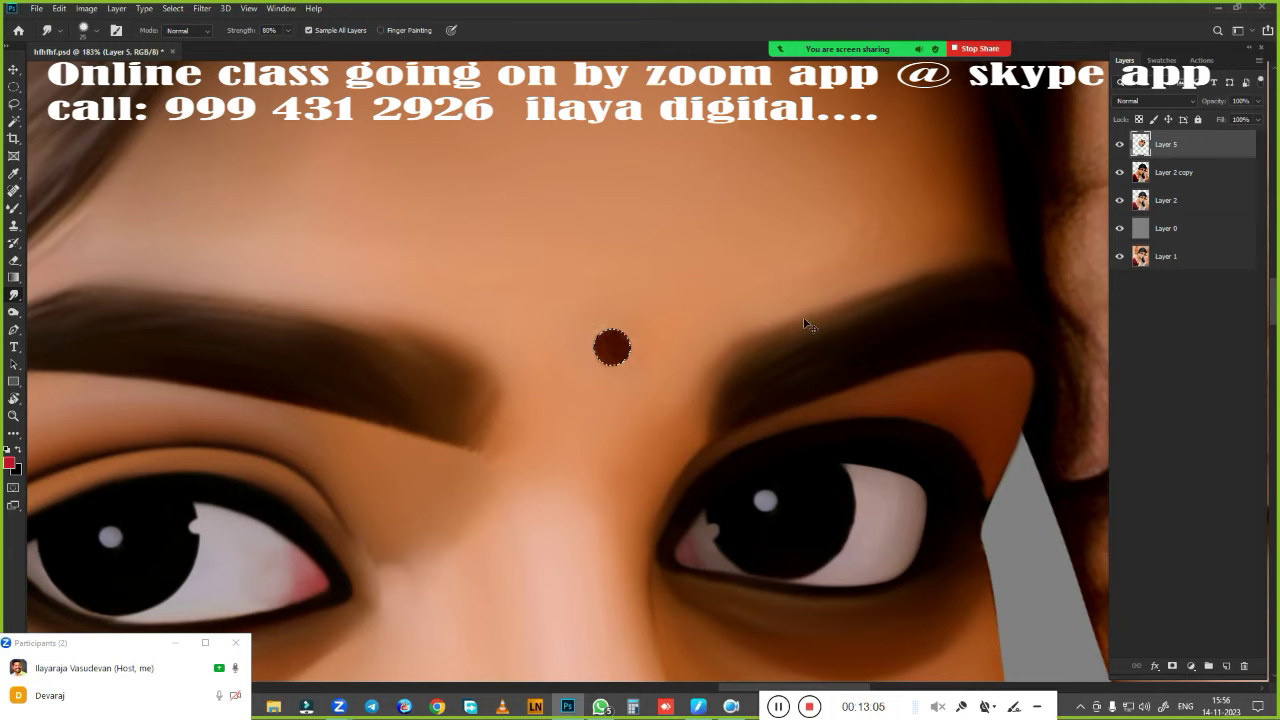
# Step: Make the bindi richer and darker with Hue/Saturation: saturation +49, lightness -21
pyautogui.hotkey('ctrl', 'u')
pyautogui.moveTo(1063, 384)
pyautogui.mouseDown()
pyautogui.moveTo(1083, 388)
pyautogui.moveTo(1031, 415)
pyautogui.mouseUp()
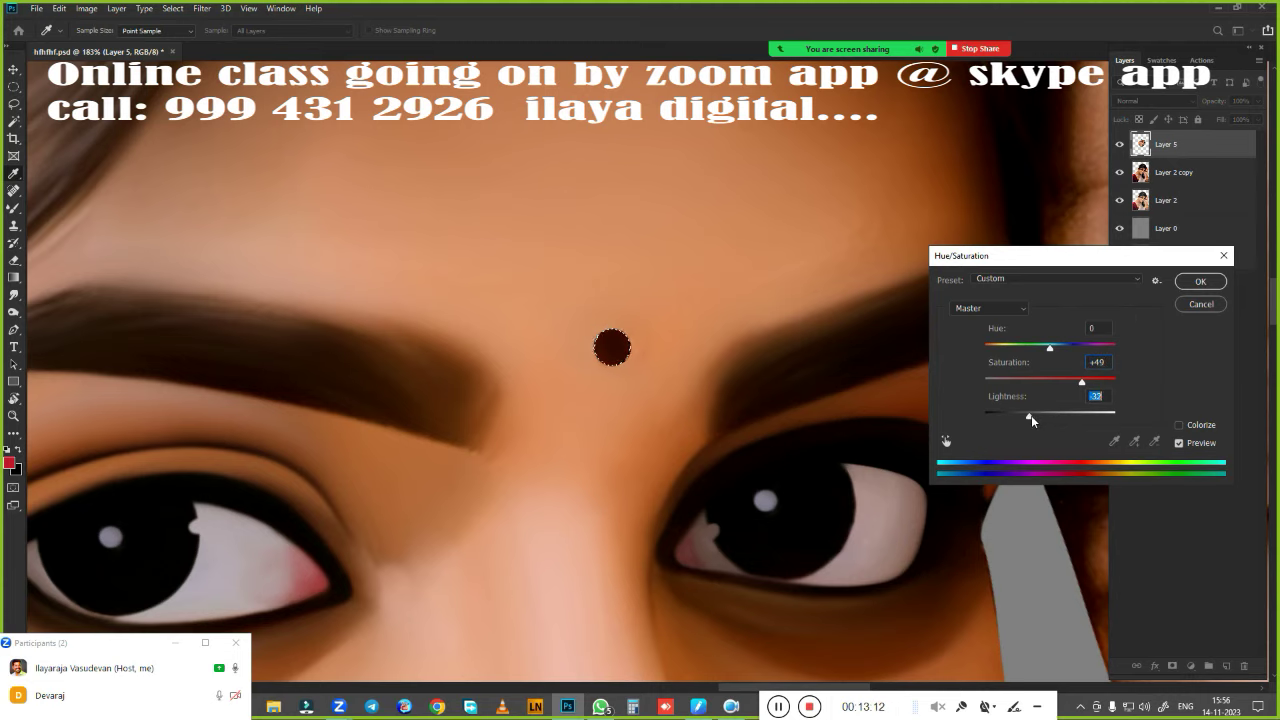
pyautogui.click(1200, 281)
pyautogui.scroll(-5, 698, 297)
# Step: Zoom out to about 30% and reset the rotated view so the whole portrait stands upright
pyautogui.scroll(2, 698, 297)
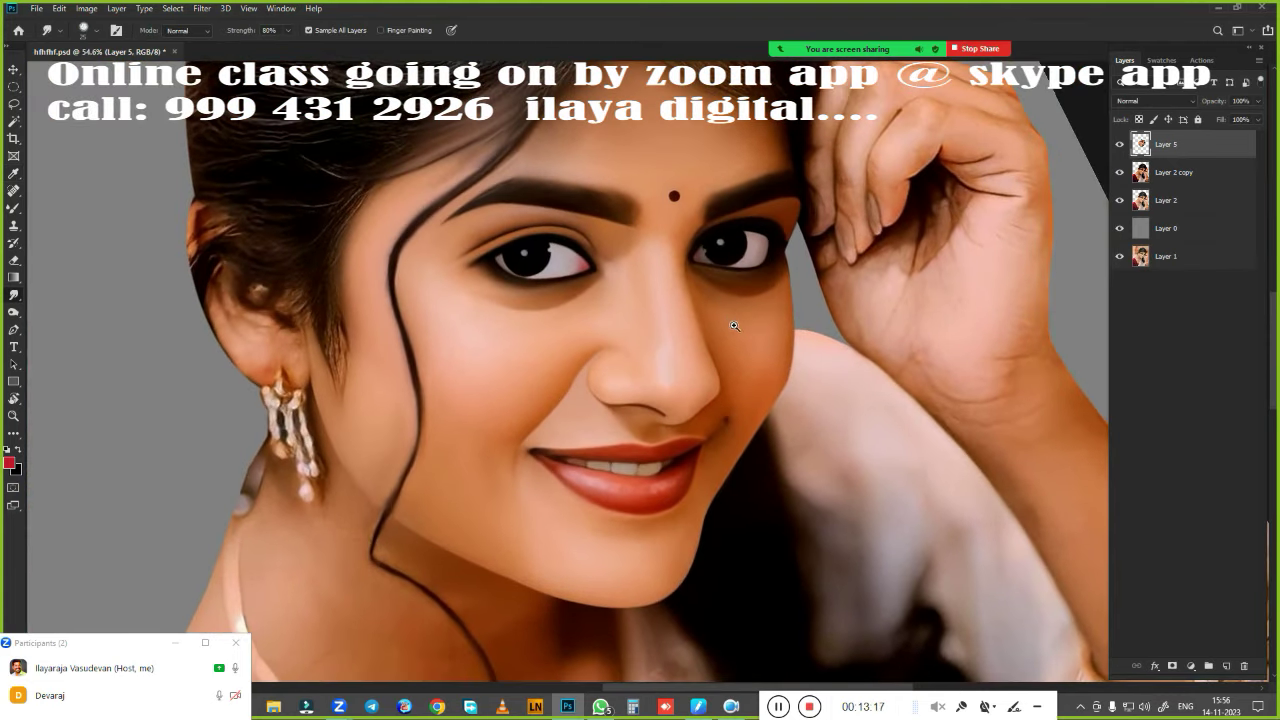
pyautogui.scroll(3, 771, 286)
pyautogui.scroll(3, 606, 408)
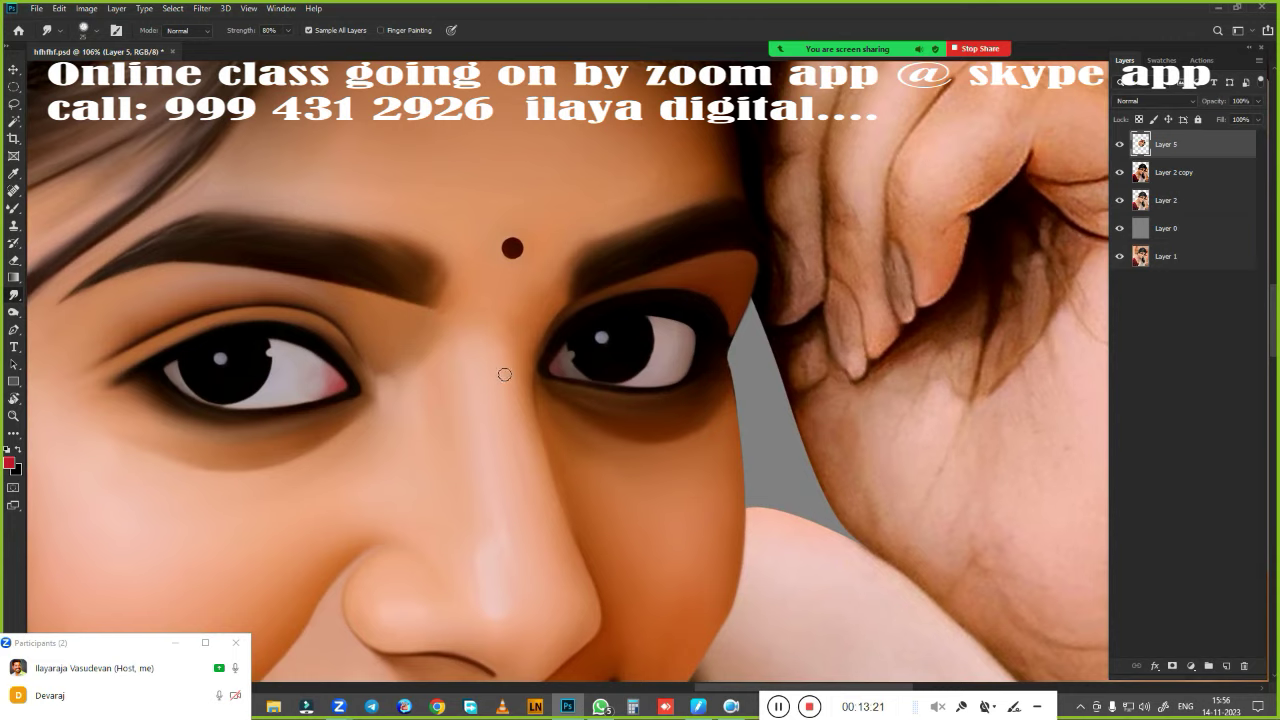
pyautogui.scroll(-3, 515, 375)
pyautogui.scroll(2, 617, 297)
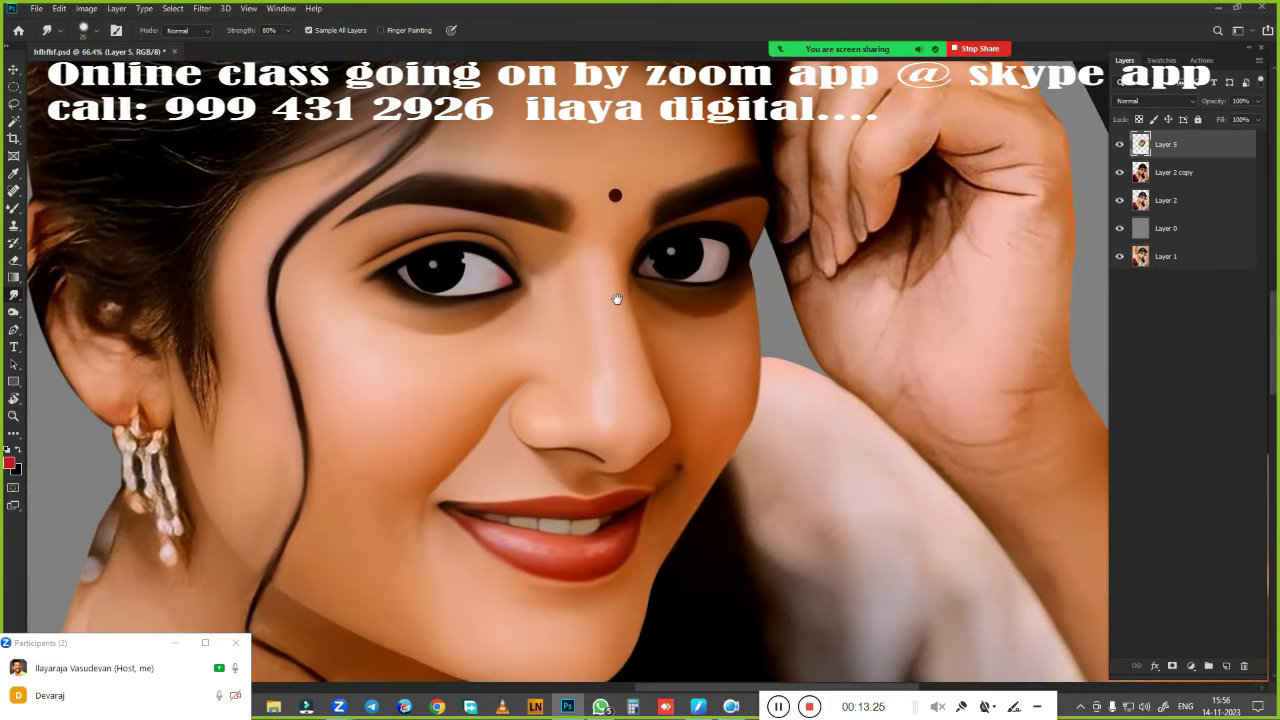
pyautogui.scroll(-2, 617, 297)
pyautogui.scroll(2, 605, 357)
pyautogui.scroll(-1, 605, 357)
pyautogui.scroll(-2, 560, 434)
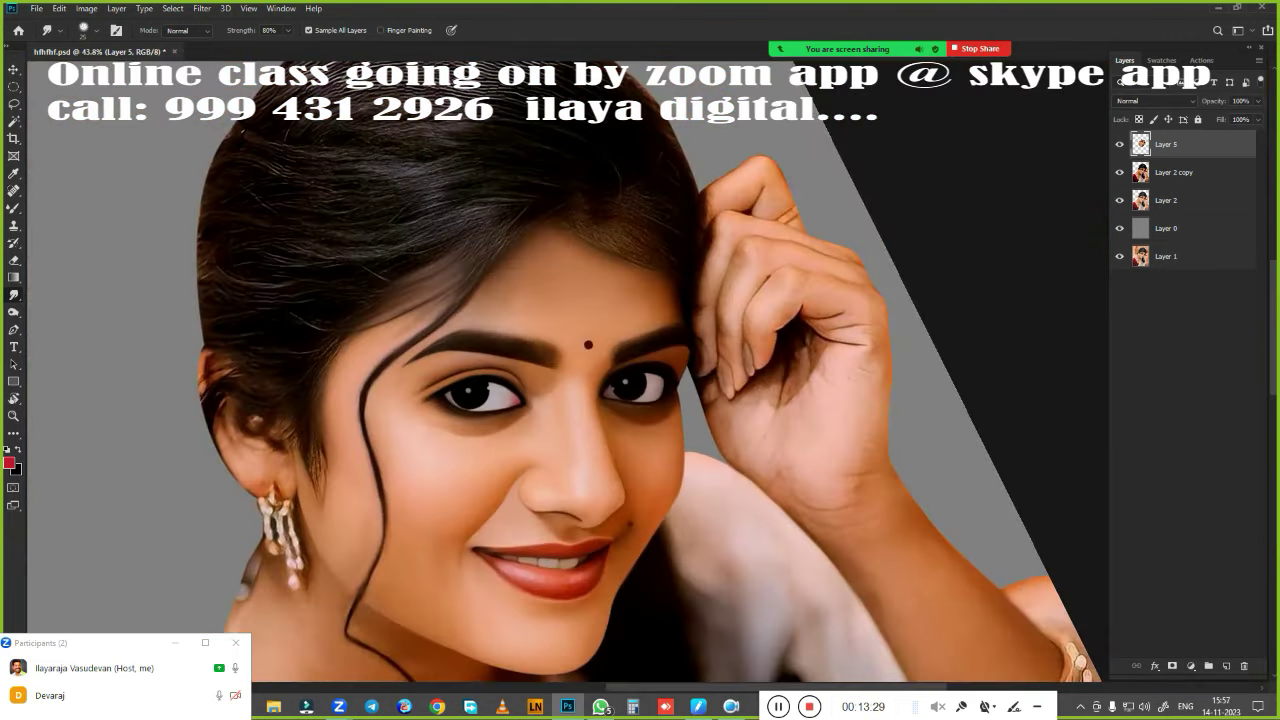
pyautogui.scroll(-2, 652, 276)
pyautogui.moveTo(610, 352); pyautogui.dragTo(617, 364)
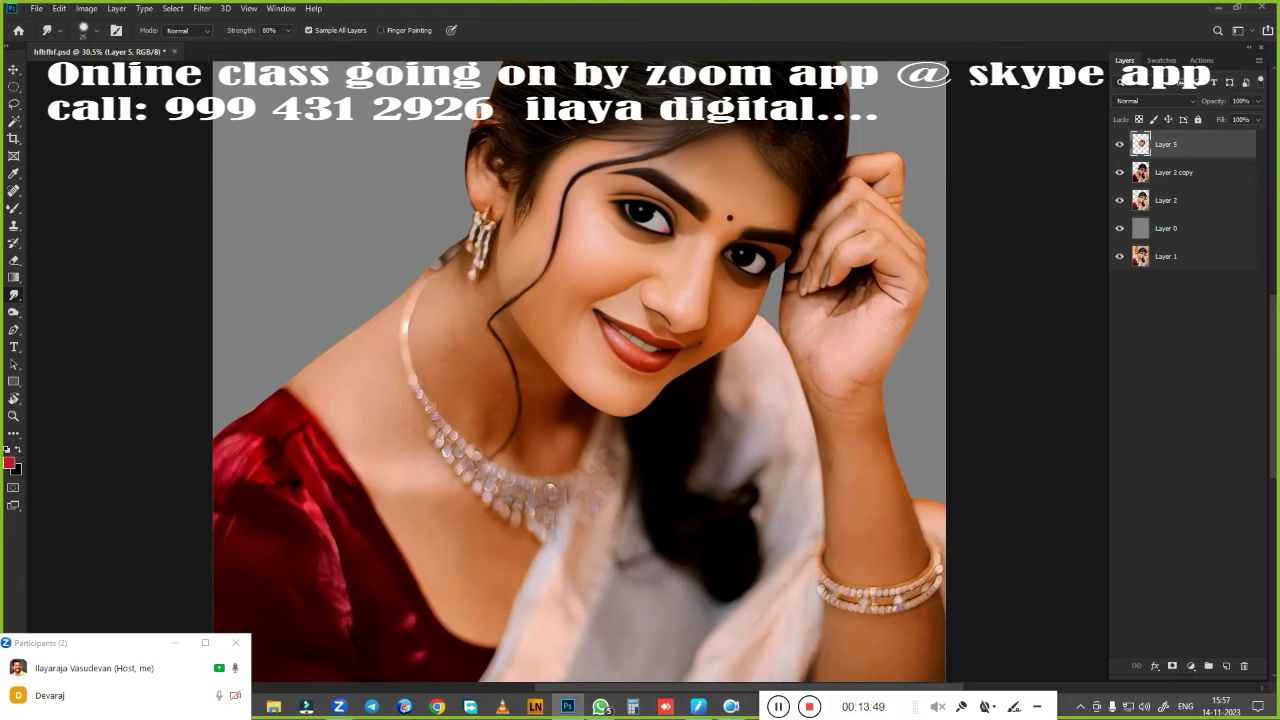
pyautogui.scroll(3, 851, 329)
# Step: Smudge the ear's top edge, upper highlight and lower-ear skin texture smooth
pyautogui.moveTo(851, 329)
pyautogui.mouseDown()
pyautogui.moveTo(633, 470)
pyautogui.moveTo(603, 376)
pyautogui.moveTo(528, 556)
pyautogui.mouseUp()
pyautogui.scroll(3, 603, 376)
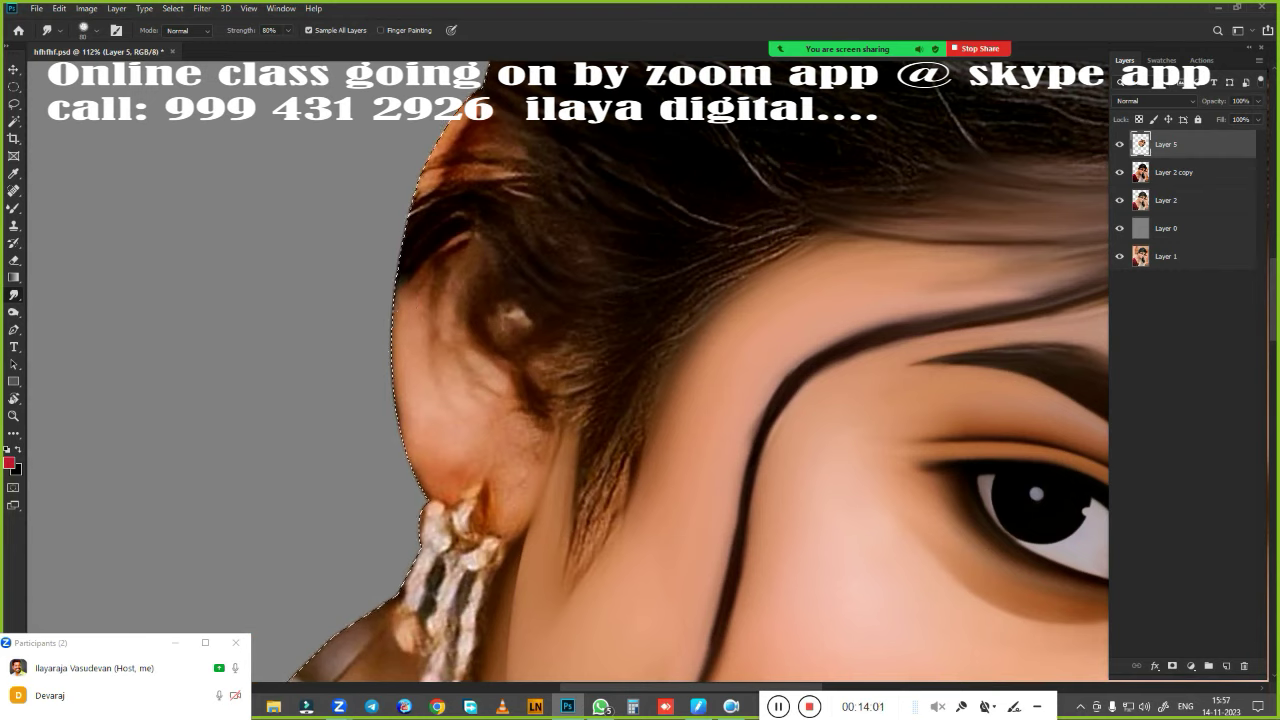
pyautogui.moveTo(408, 300); pyautogui.dragTo(434, 268)
pyautogui.moveTo(450, 338)
pyautogui.mouseDown()
pyautogui.moveTo(505, 318)
pyautogui.moveTo(530, 335)
pyautogui.mouseUp()
pyautogui.moveTo(505, 385)
pyautogui.mouseDown()
pyautogui.moveTo(530, 430)
pyautogui.moveTo(464, 415)
pyautogui.moveTo(440, 340)
pyautogui.moveTo(440, 260)
pyautogui.mouseUp()
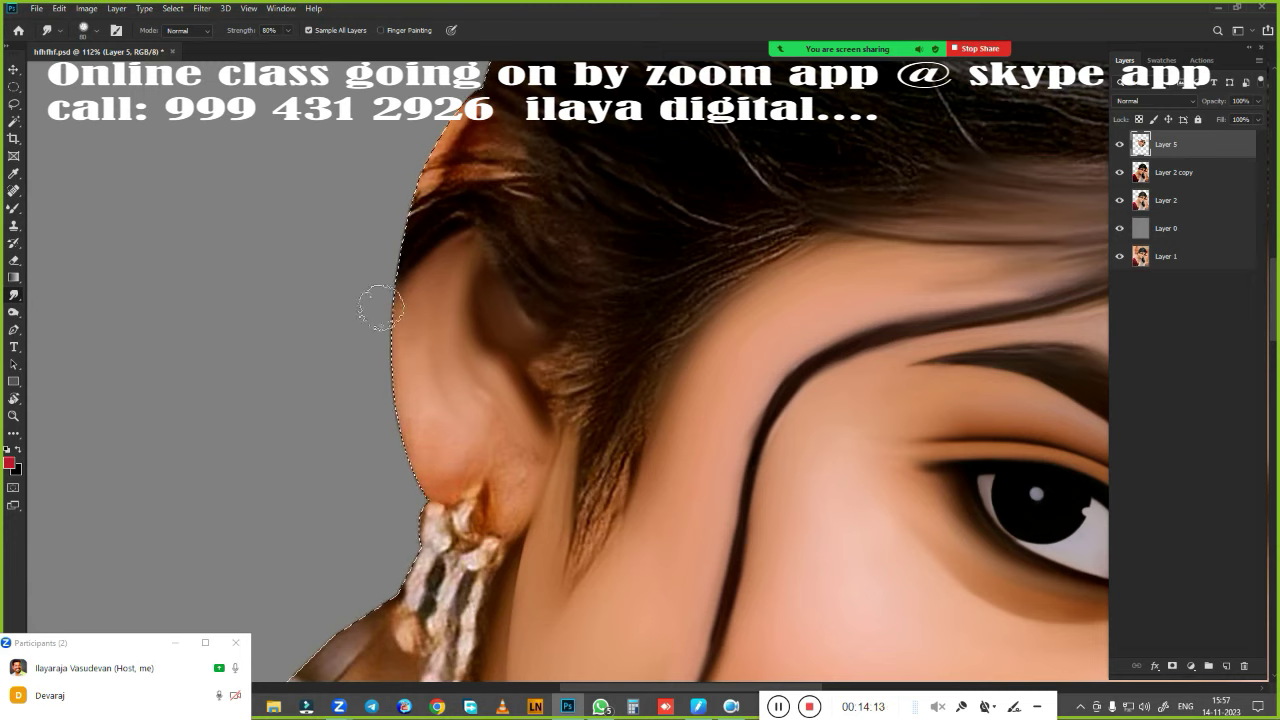
pyautogui.moveTo(485, 410)
pyautogui.mouseDown()
pyautogui.moveTo(514, 471)
pyautogui.moveTo(500, 530)
pyautogui.mouseUp()
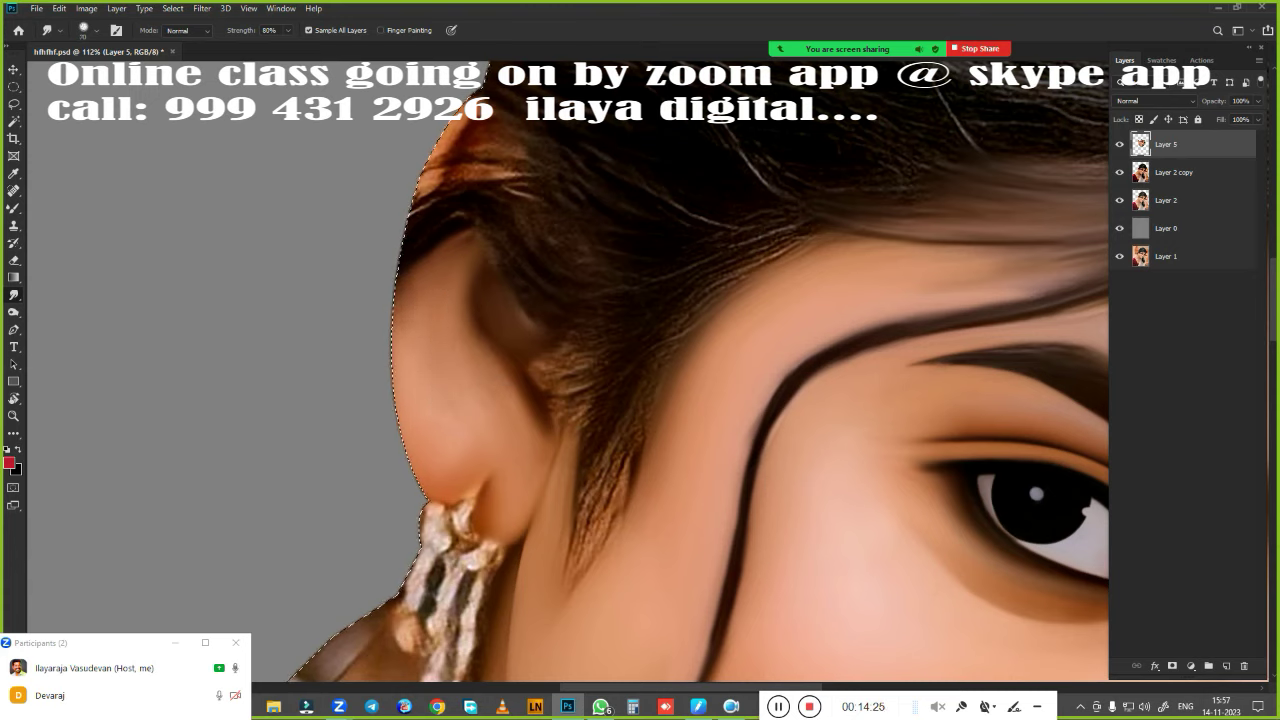
# Step: Blend the hair around the ear and soften the ear's dark inner tones toward the rim
pyautogui.moveTo(624, 334)
pyautogui.mouseDown()
pyautogui.moveTo(537, 366)
pyautogui.moveTo(585, 425)
pyautogui.moveTo(585, 520)
pyautogui.moveTo(575, 470)
pyautogui.moveTo(599, 505)
pyautogui.mouseUp()
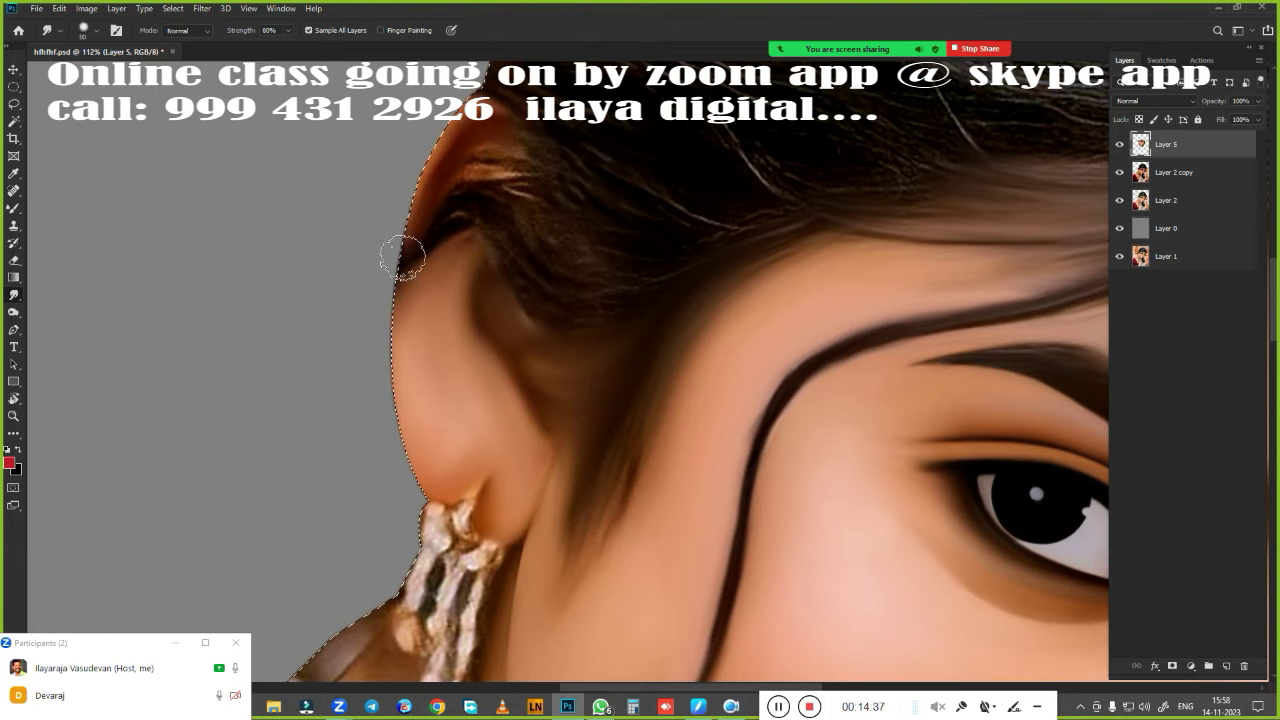
pyautogui.moveTo(402, 258); pyautogui.dragTo(400, 242)
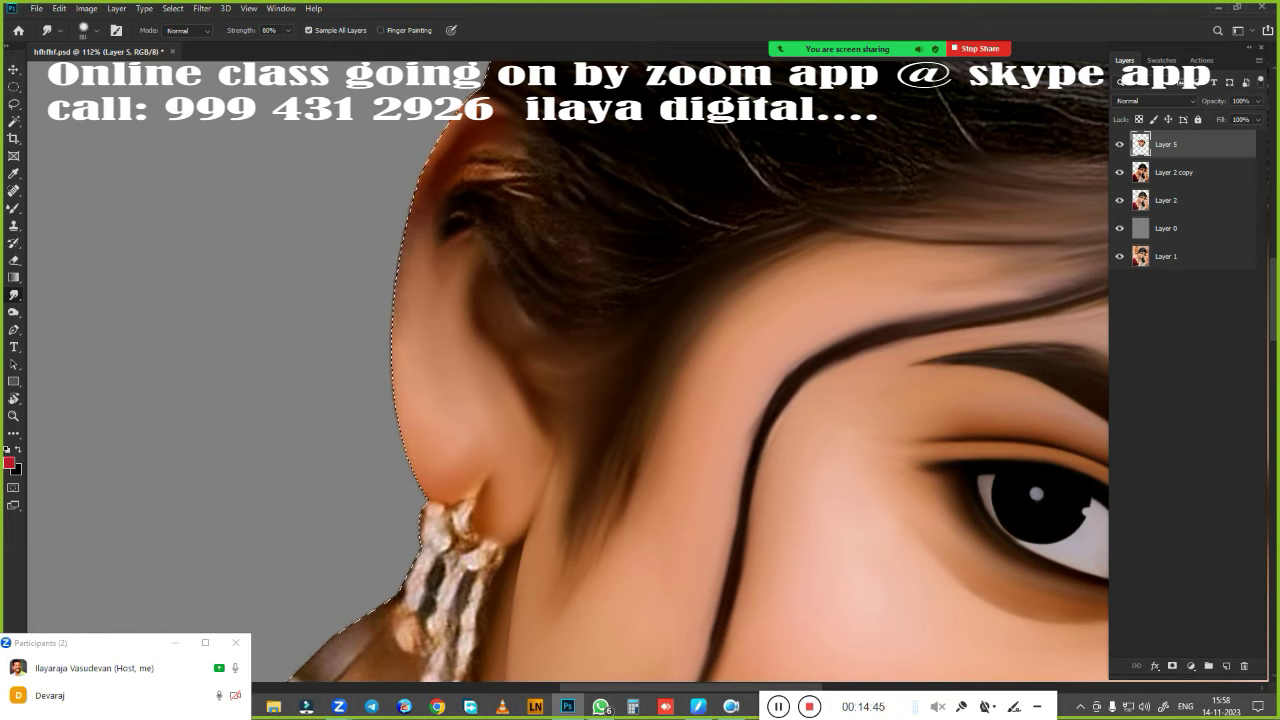
pyautogui.moveTo(460, 186)
pyautogui.mouseDown()
pyautogui.moveTo(480, 171)
pyautogui.moveTo(554, 171)
pyautogui.mouseUp()
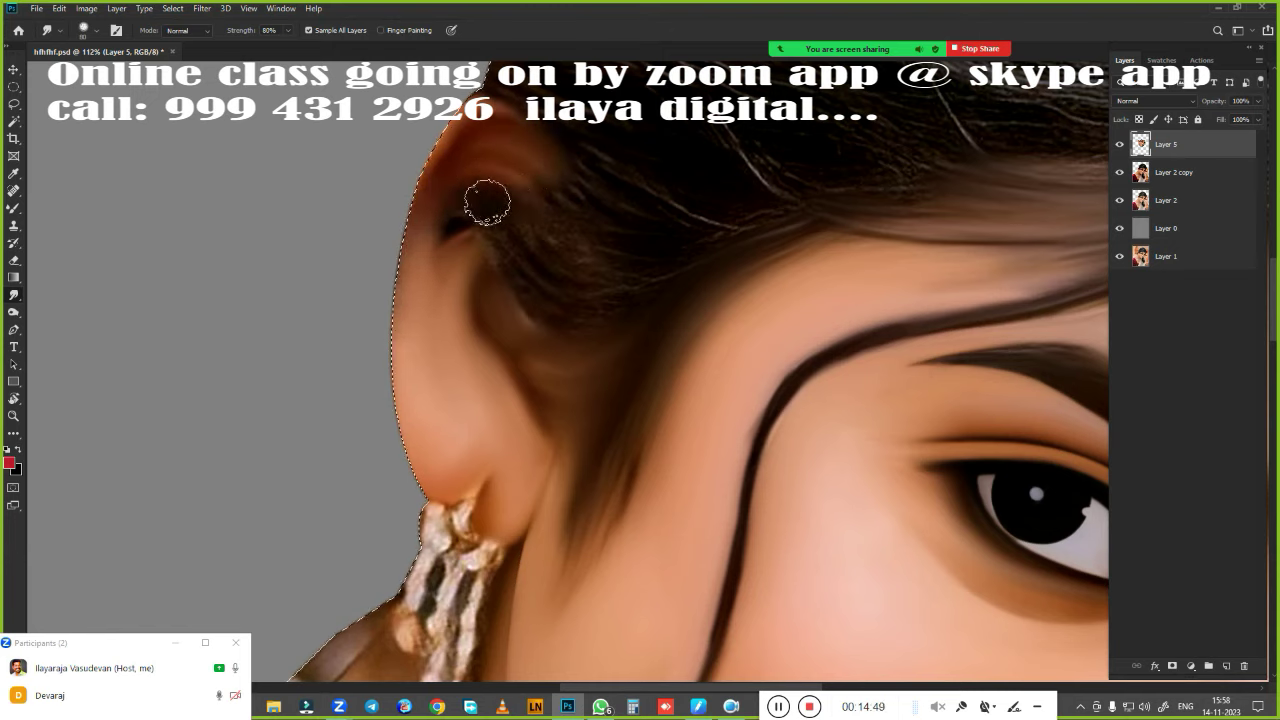
pyautogui.moveTo(487, 204); pyautogui.dragTo(475, 260)
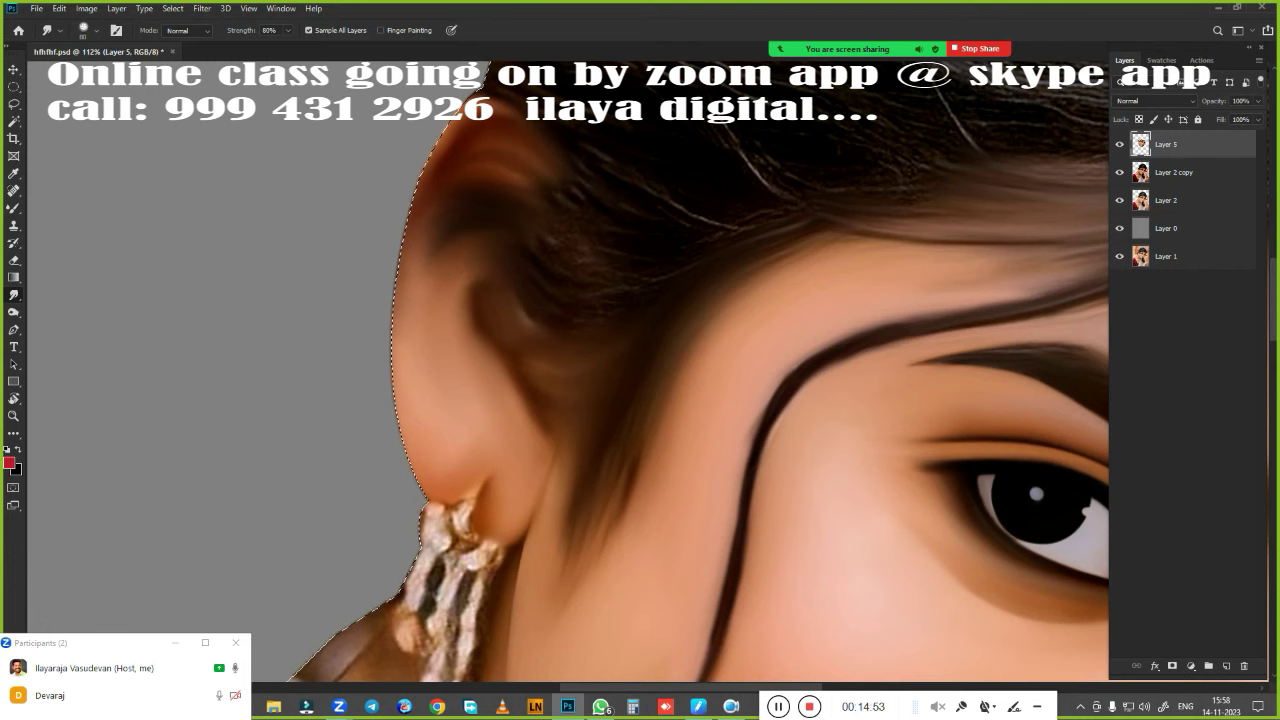
pyautogui.moveTo(483, 174); pyautogui.dragTo(347, 319)
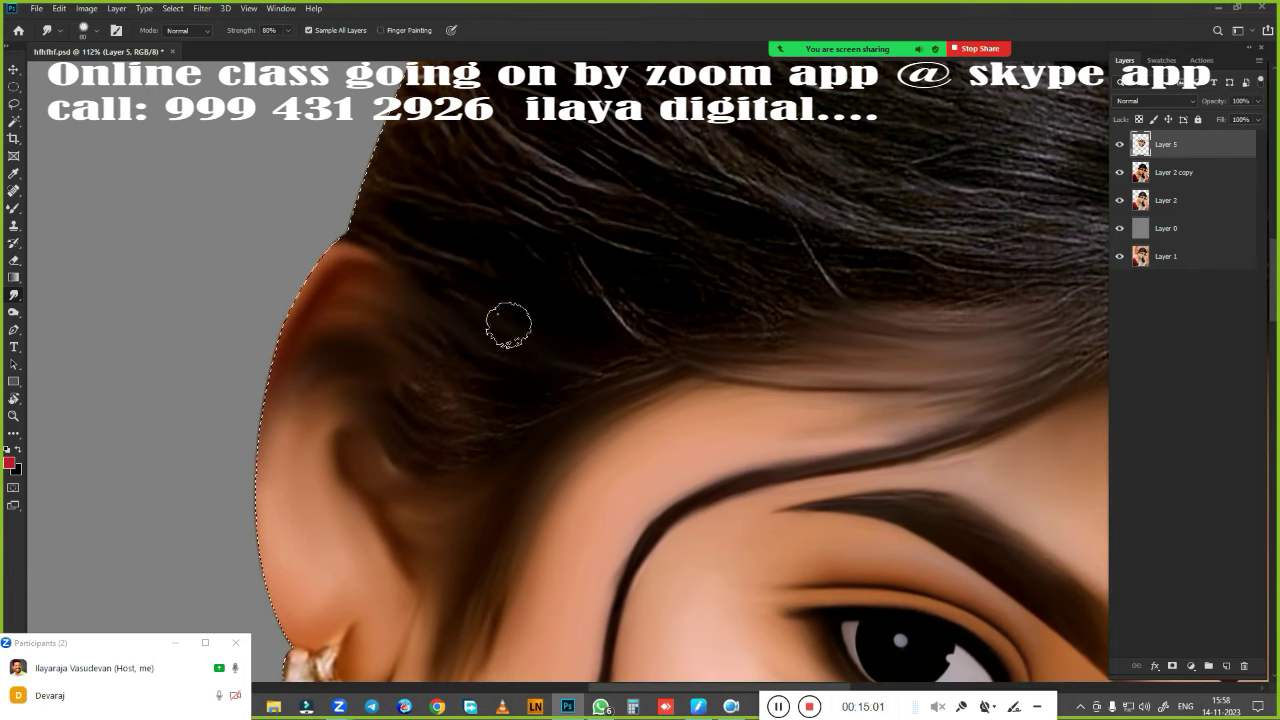
pyautogui.moveTo(413, 440)
pyautogui.mouseDown()
pyautogui.moveTo(371, 423)
pyautogui.moveTo(316, 312)
pyautogui.mouseUp()
pyautogui.moveTo(253, 402)
pyautogui.mouseDown()
pyautogui.moveTo(334, 449)
pyautogui.moveTo(369, 266)
pyautogui.moveTo(290, 342)
pyautogui.mouseUp()
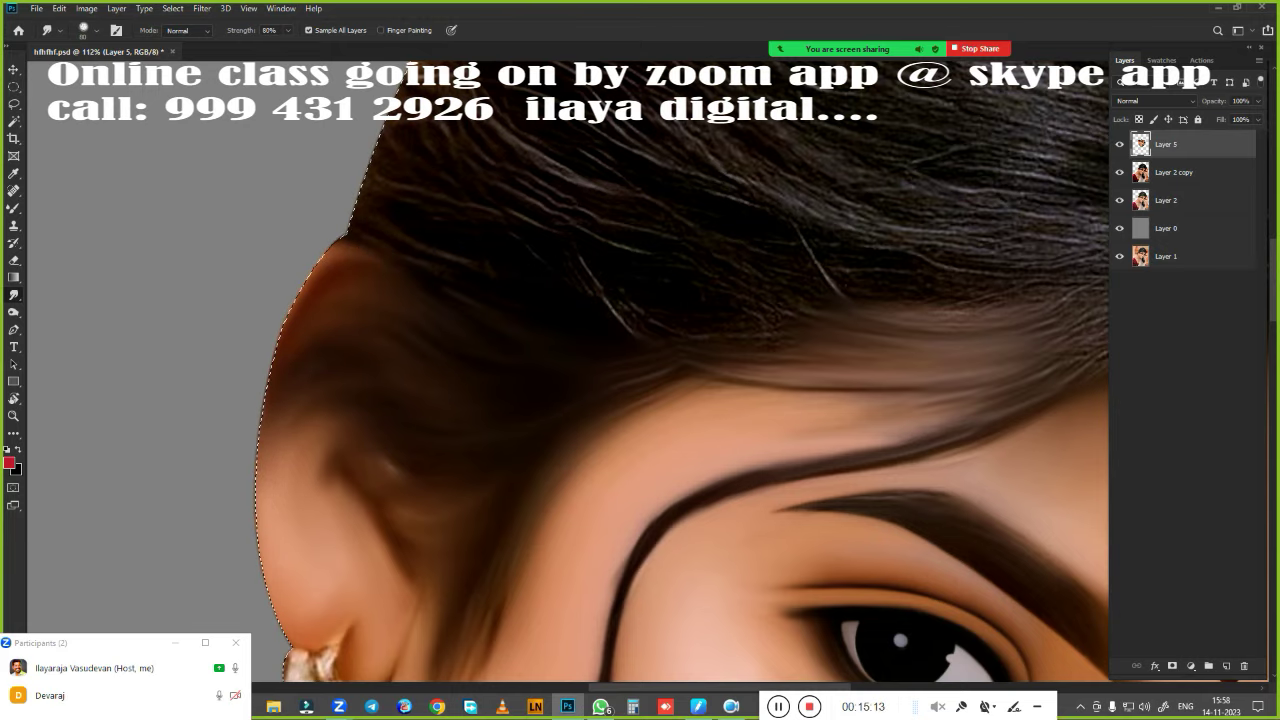
# Step: Smudge the hair strands on top of the head and across its left side
pyautogui.scroll(2, 591, 423)
pyautogui.scroll(2, 573, 463)
pyautogui.scroll(-2, 573, 463)
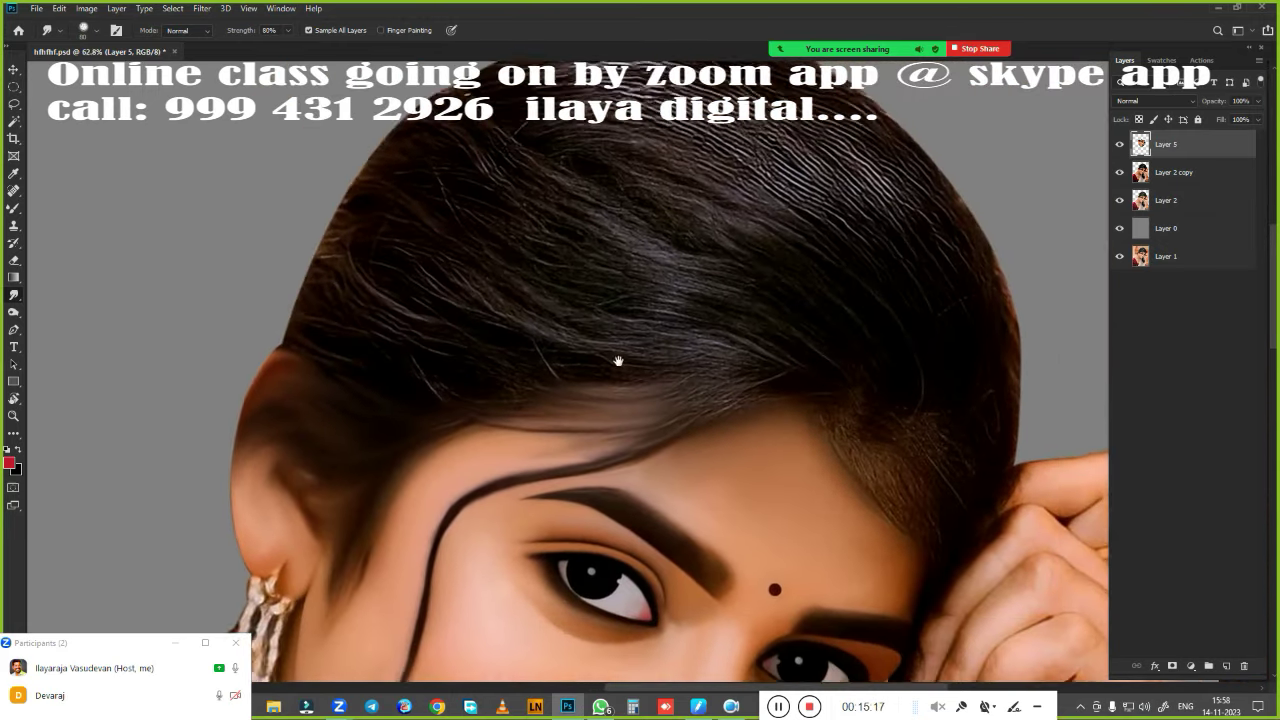
pyautogui.scroll(1, 677, 406)
pyautogui.scroll(-1, 654, 451)
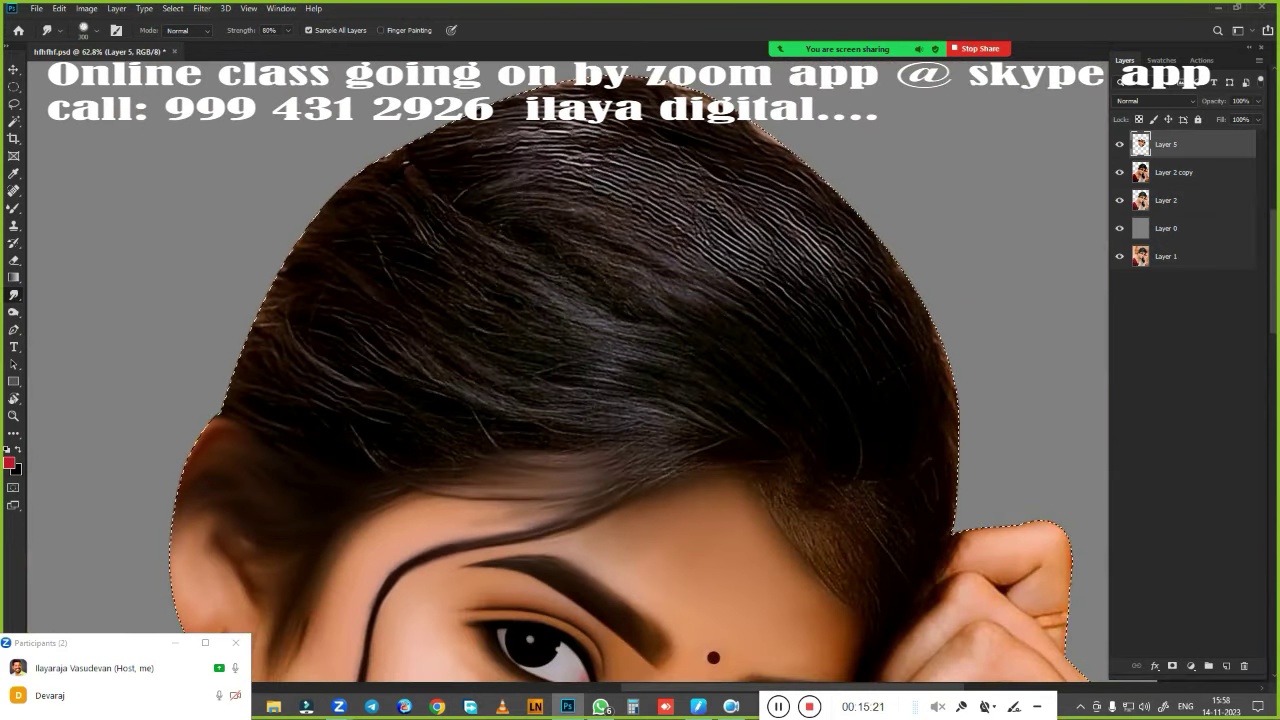
pyautogui.moveTo(609, 408)
pyautogui.mouseDown()
pyautogui.moveTo(543, 349)
pyautogui.moveTo(549, 319)
pyautogui.moveTo(690, 345)
pyautogui.mouseUp()
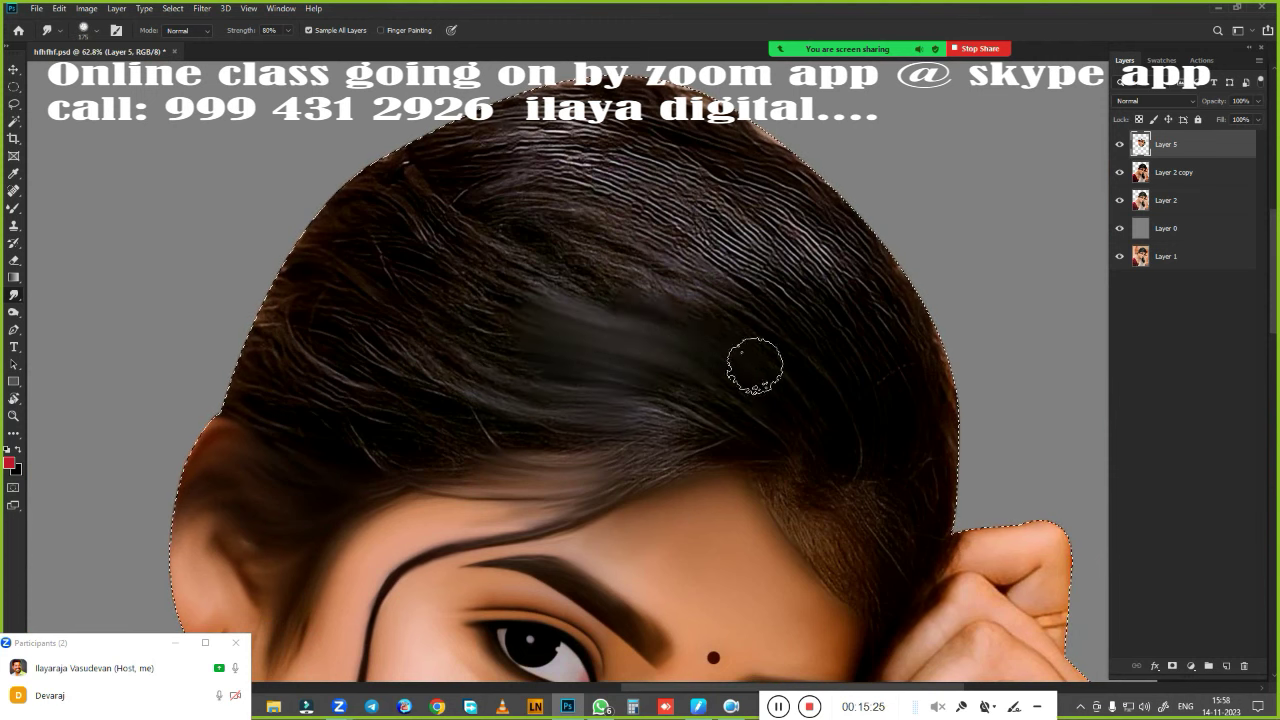
pyautogui.moveTo(634, 386)
pyautogui.mouseDown()
pyautogui.moveTo(760, 434)
pyautogui.moveTo(414, 446)
pyautogui.mouseUp()
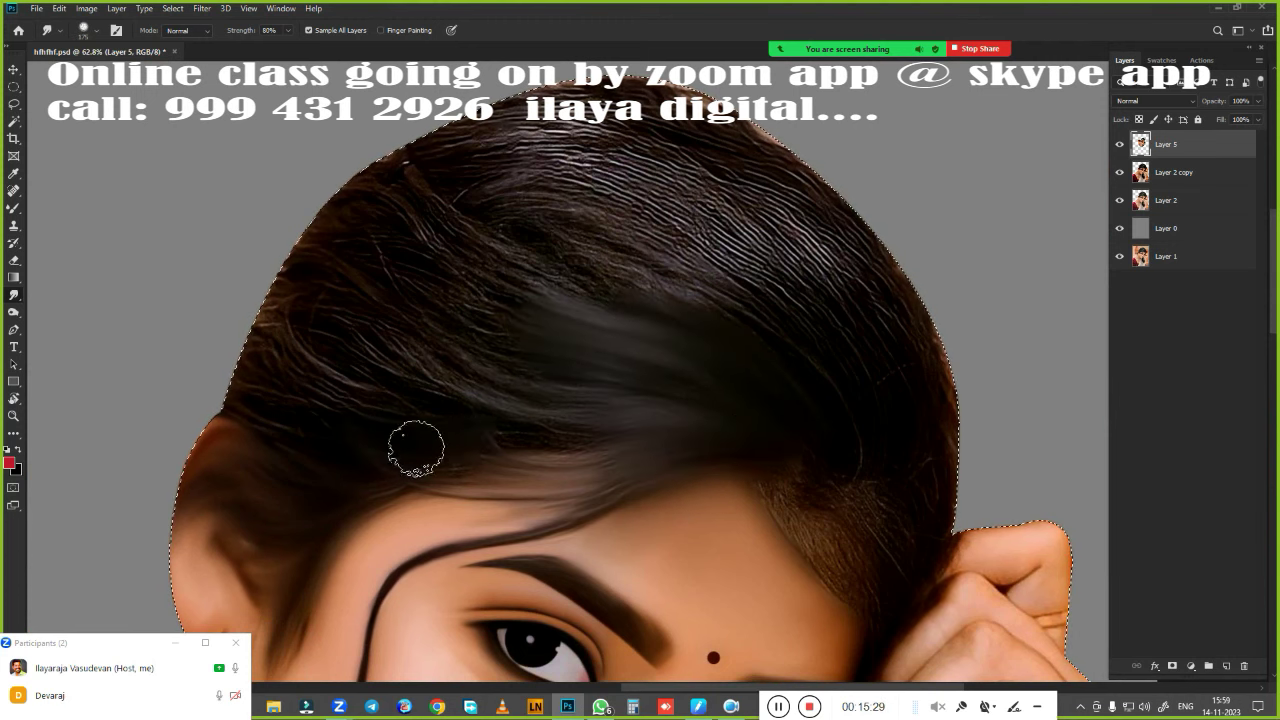
pyautogui.moveTo(457, 405)
pyautogui.mouseDown()
pyautogui.moveTo(251, 286)
pyautogui.moveTo(251, 371)
pyautogui.moveTo(429, 423)
pyautogui.moveTo(257, 390)
pyautogui.mouseUp()
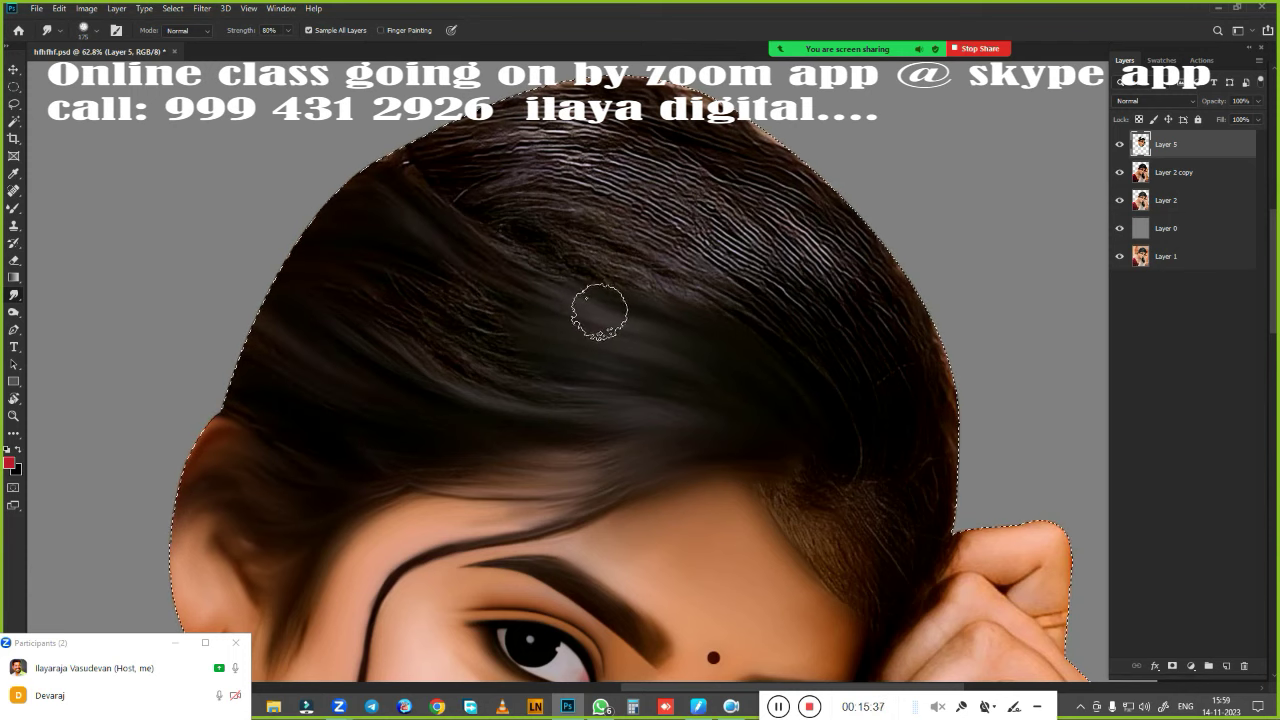
# Step: Tilt the view to follow the hair flow, then smooth the strands in the middle of the head
pyautogui.press('r')
pyautogui.scroll(3, 651, 371)
pyautogui.moveTo(651, 371); pyautogui.dragTo(729, 354)
pyautogui.press('Escape')
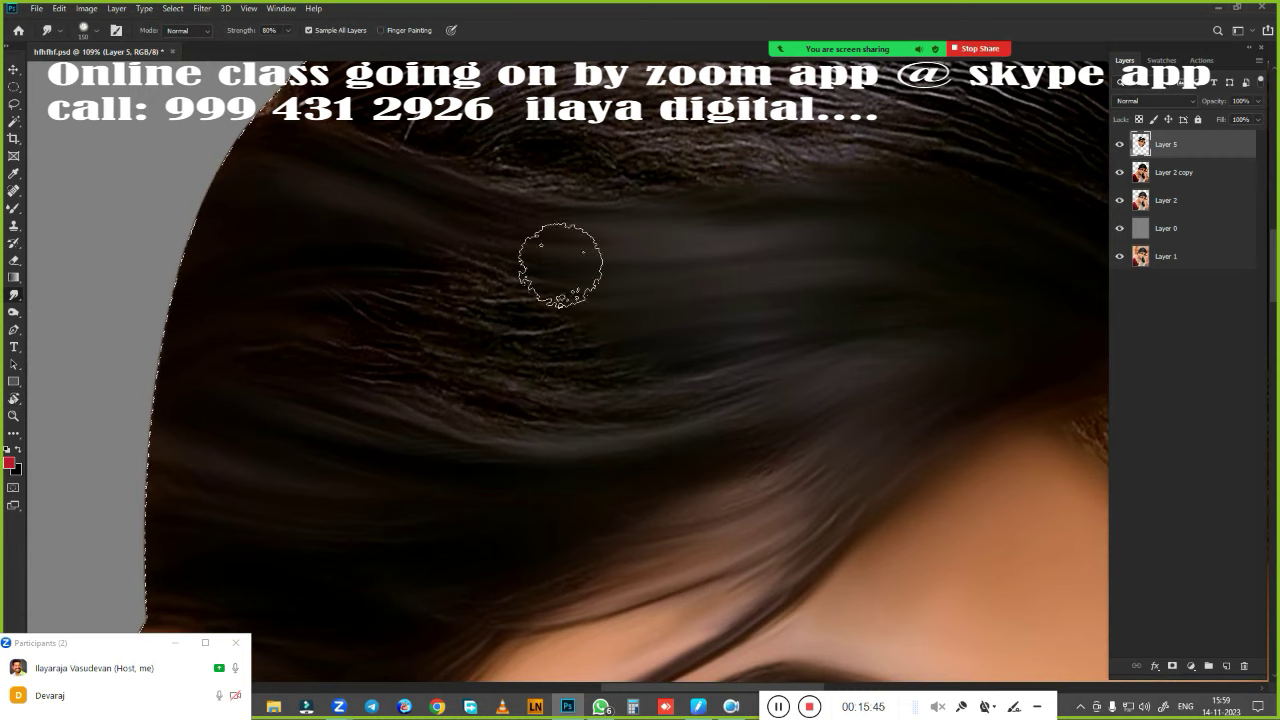
pyautogui.moveTo(560, 266)
pyautogui.mouseDown()
pyautogui.moveTo(349, 271)
pyautogui.moveTo(566, 363)
pyautogui.moveTo(579, 418)
pyautogui.mouseUp()
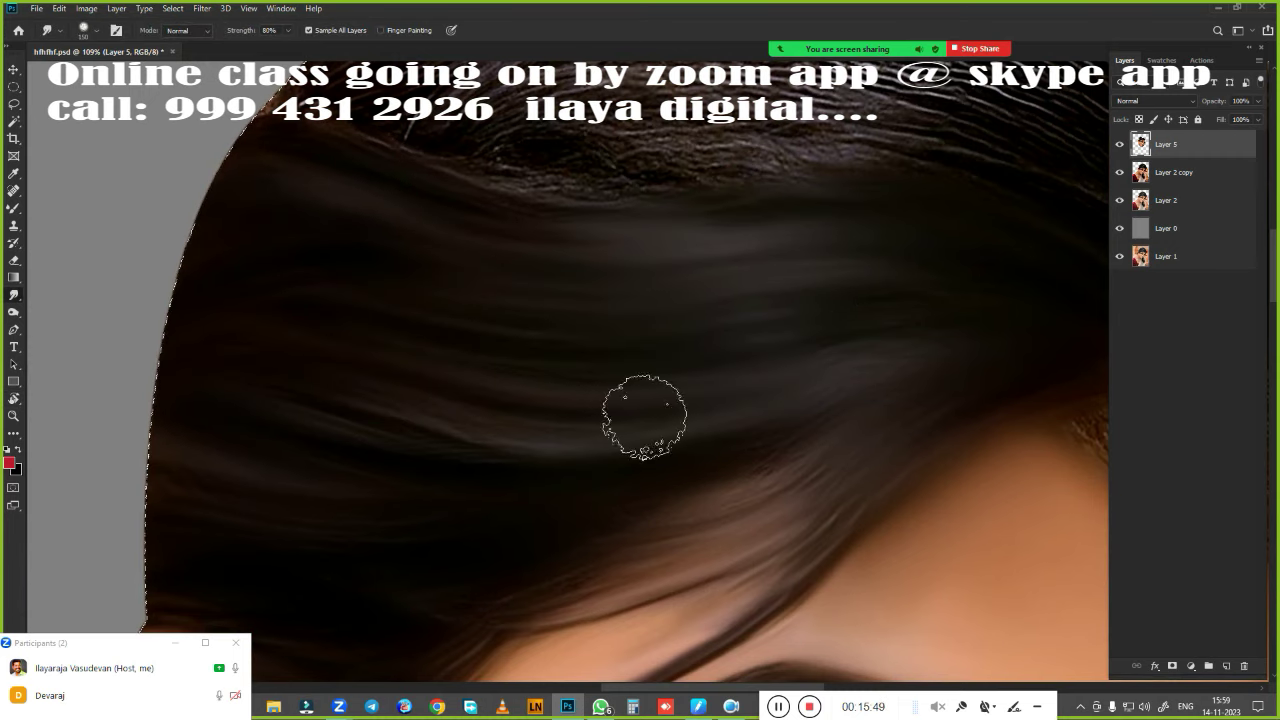
pyautogui.moveTo(907, 387); pyautogui.dragTo(481, 526)
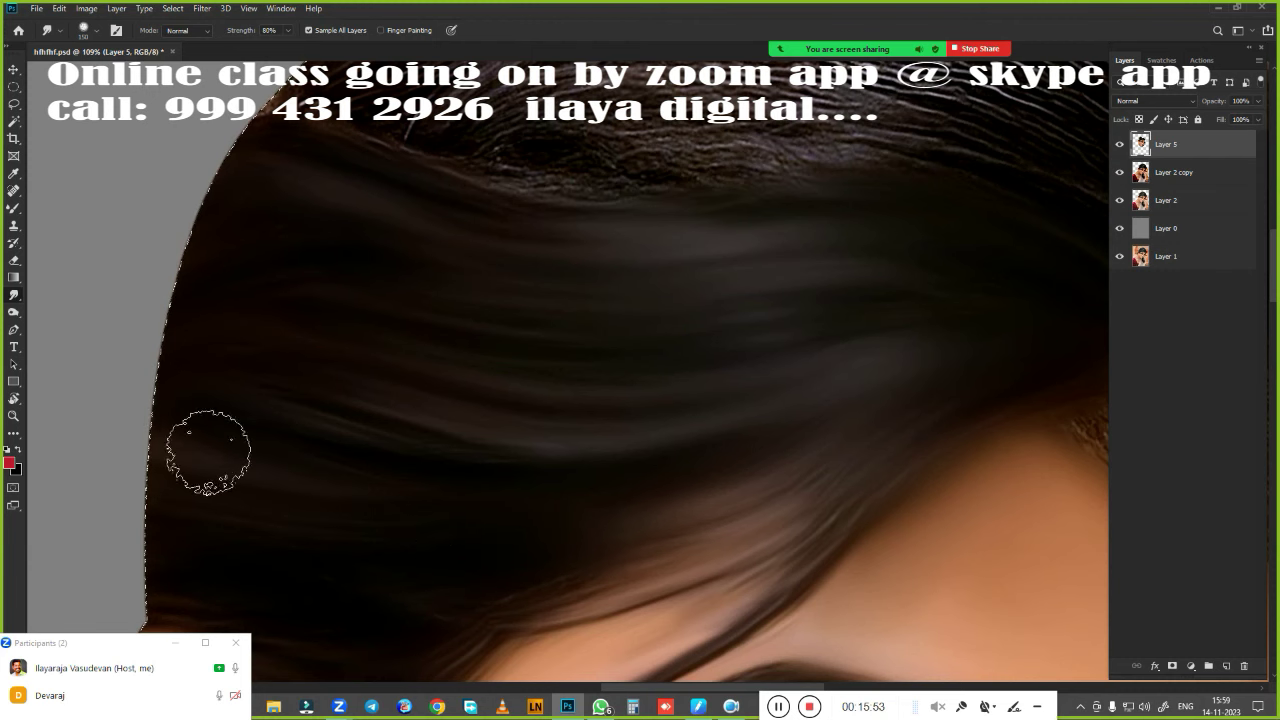
pyautogui.scroll(-5, 350, 390)
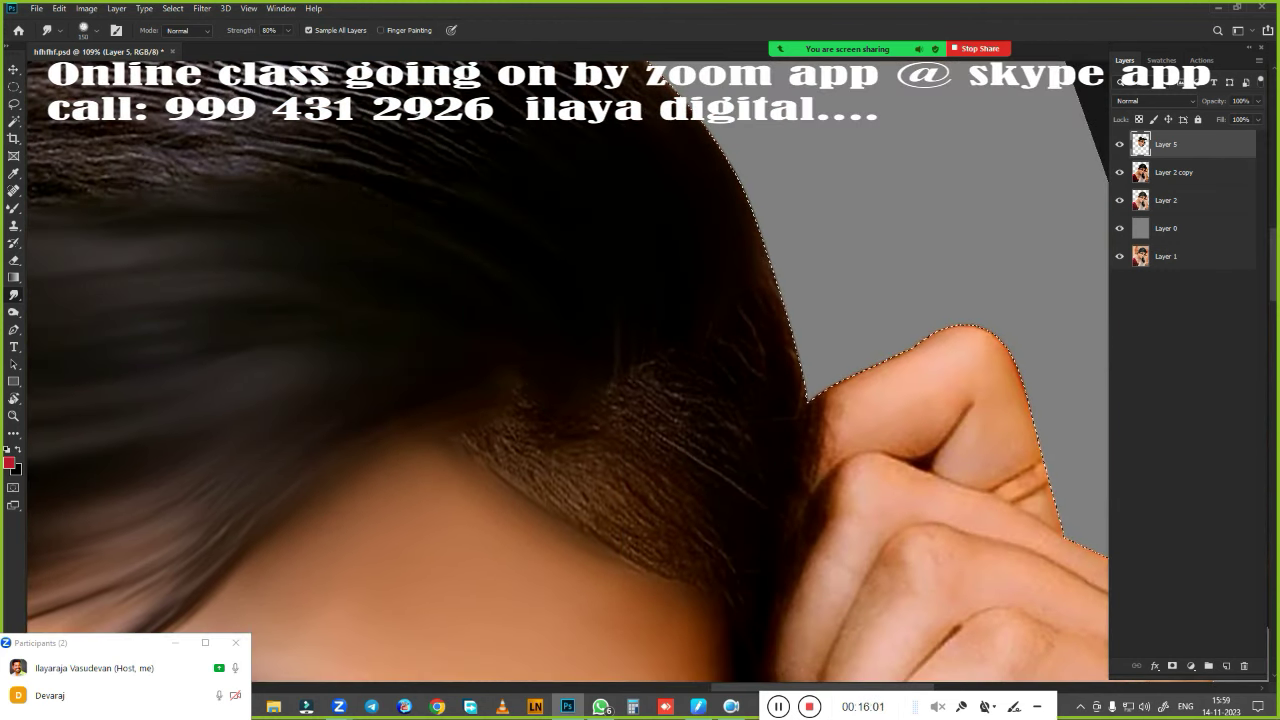
# Step: Smooth the fine hair above the neck and soften its edge against the hand
pyautogui.moveTo(545, 440); pyautogui.dragTo(750, 380)
pyautogui.moveTo(775, 300); pyautogui.dragTo(804, 532)
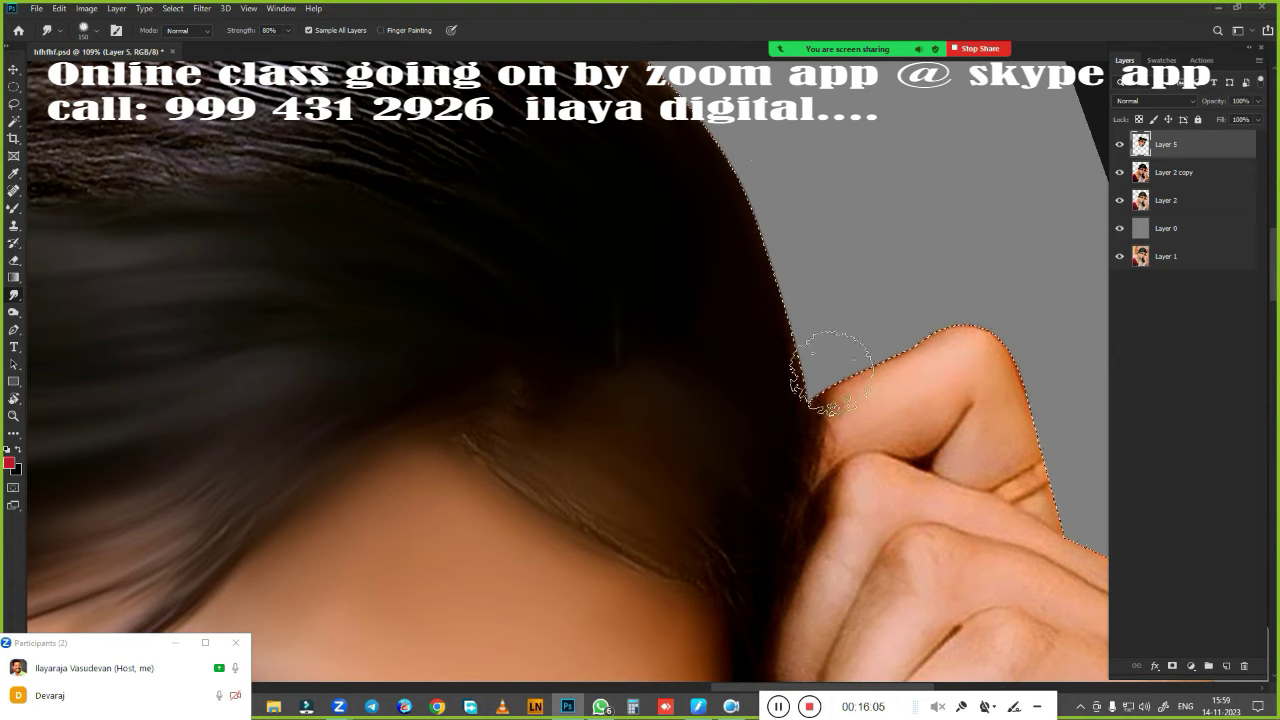
pyautogui.press(']')
pyautogui.press(']')
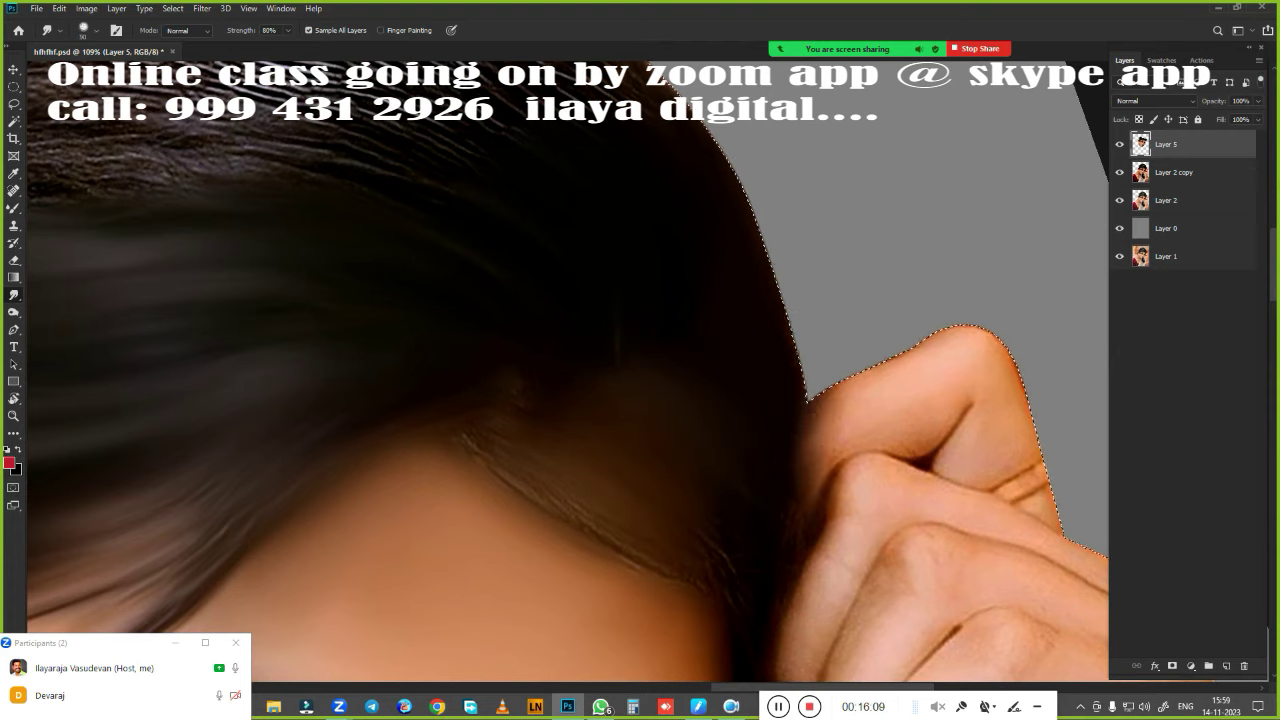
pyautogui.moveTo(509, 414); pyautogui.dragTo(509, 451)
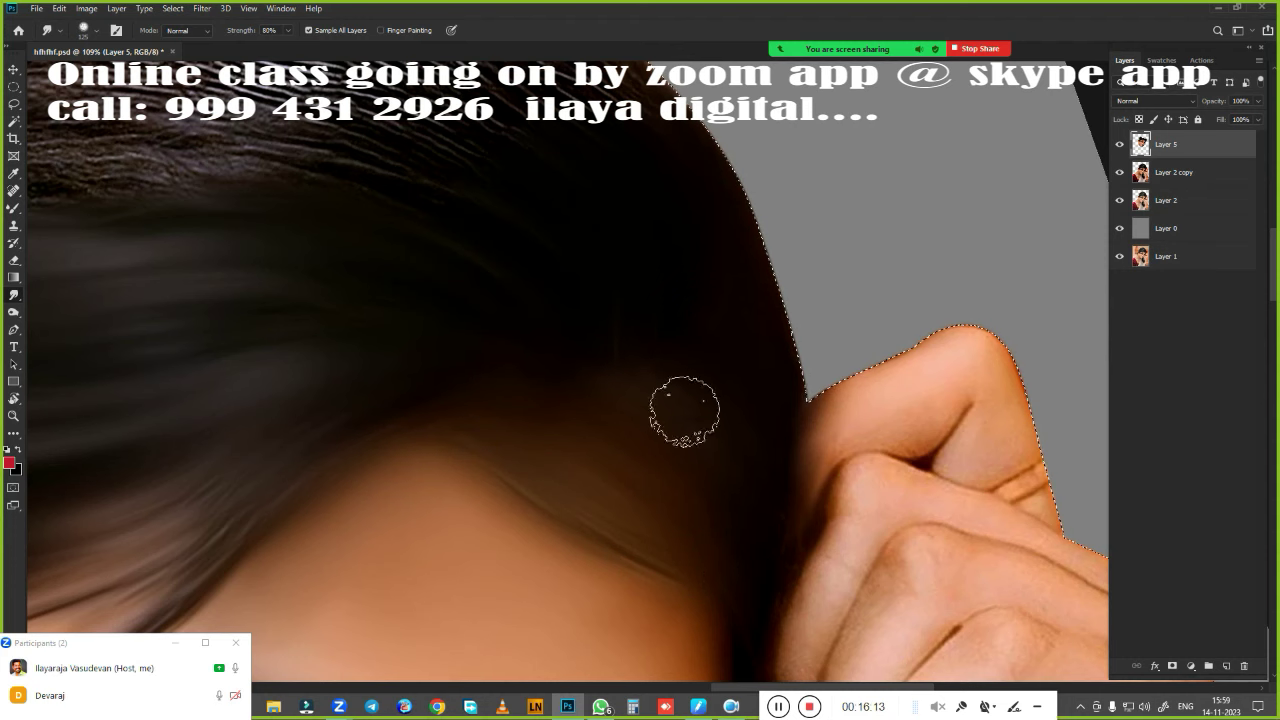
pyautogui.scroll(-5, 657, 400)
# Step: With a larger brush, smooth away the white strands across the top of the head
pyautogui.press(']')
pyautogui.press(']')
pyautogui.press(']')
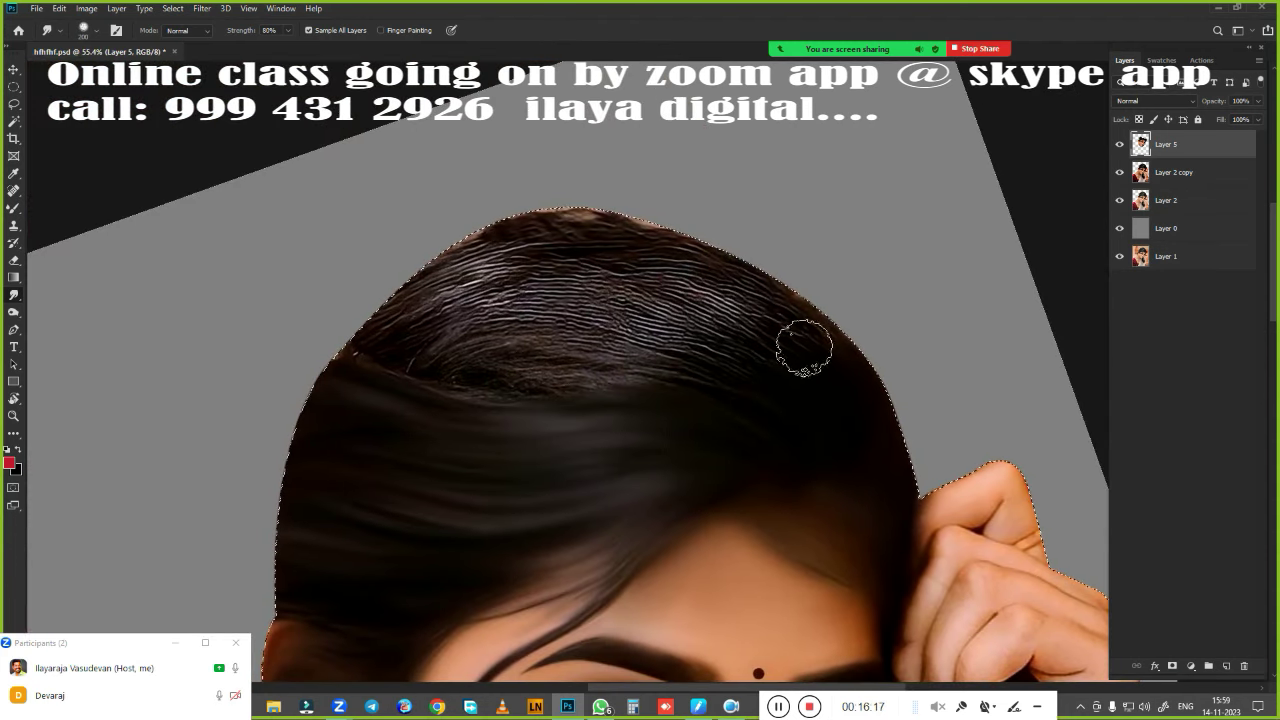
pyautogui.press(']')
pyautogui.moveTo(804, 347)
pyautogui.mouseDown()
pyautogui.moveTo(514, 214)
pyautogui.moveTo(367, 331)
pyautogui.moveTo(680, 215)
pyautogui.mouseUp()
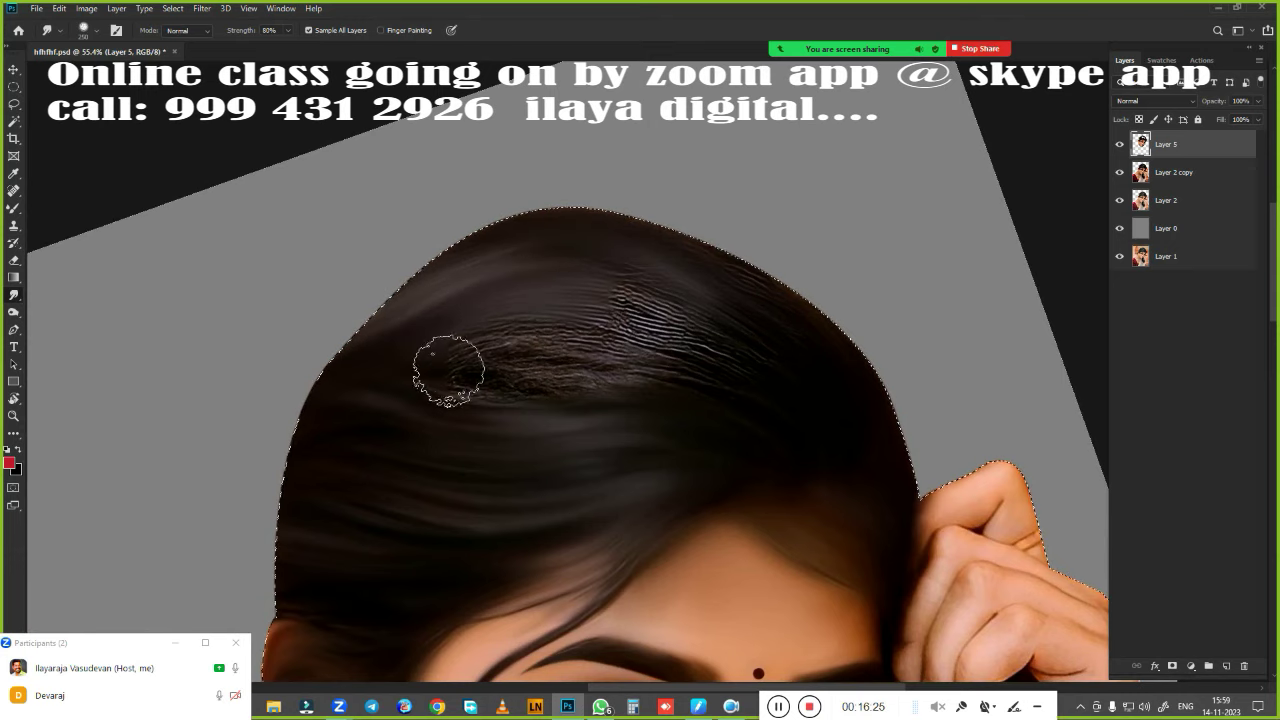
pyautogui.moveTo(448, 370); pyautogui.dragTo(729, 357)
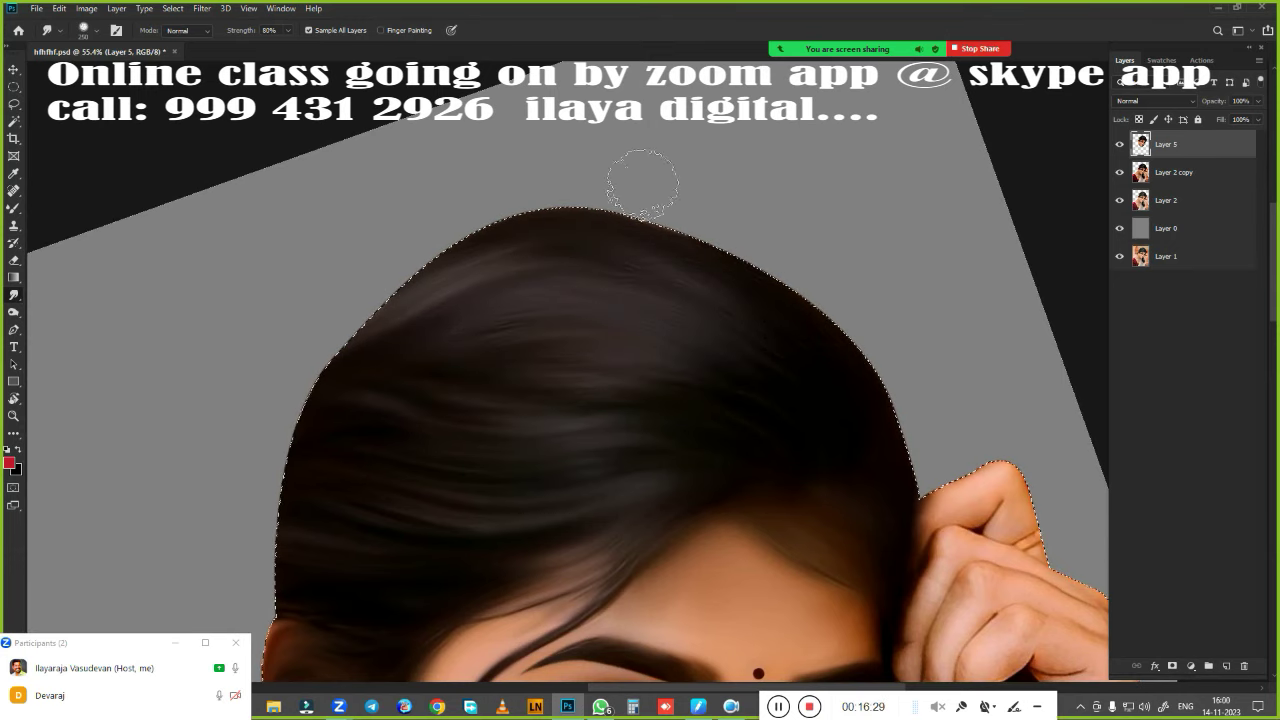
pyautogui.moveTo(366, 300); pyautogui.dragTo(543, 343)
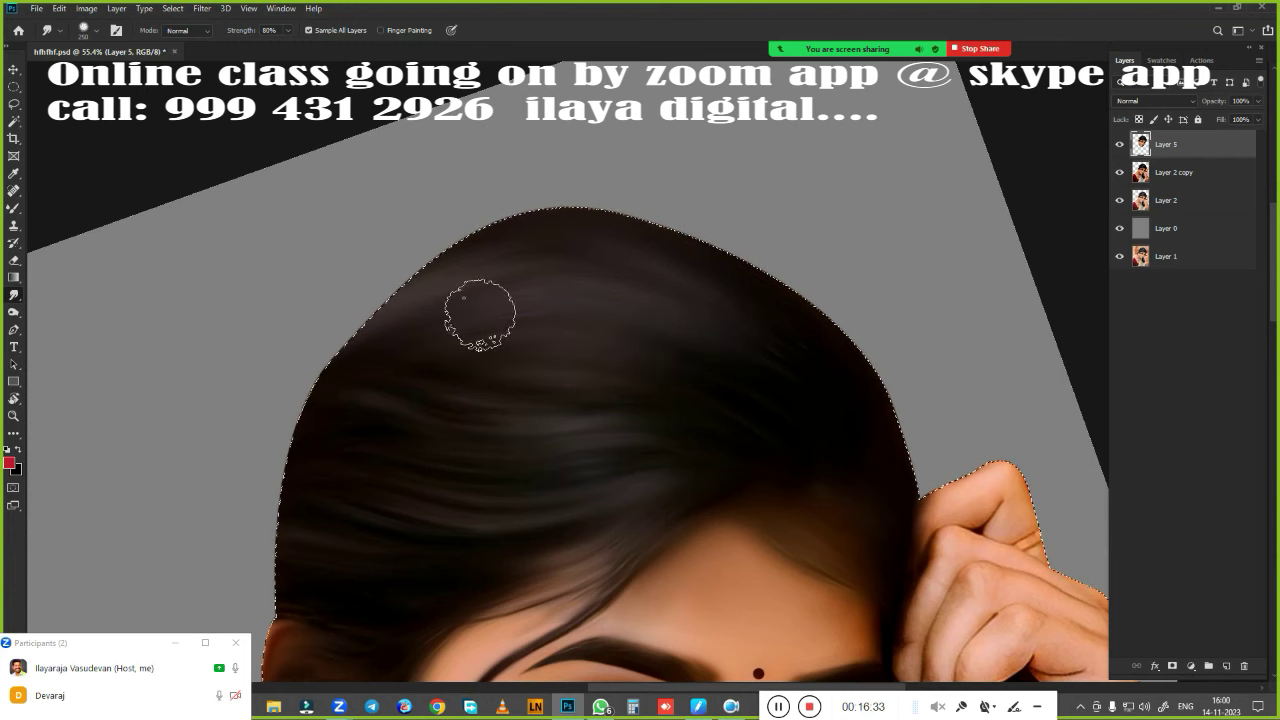
pyautogui.scroll(4, 803, 506)
# Step: With a smaller brush, soften the finger contours, upper knuckle creases and shading under the fingers
pyautogui.moveTo(876, 259); pyautogui.dragTo(720, 400)
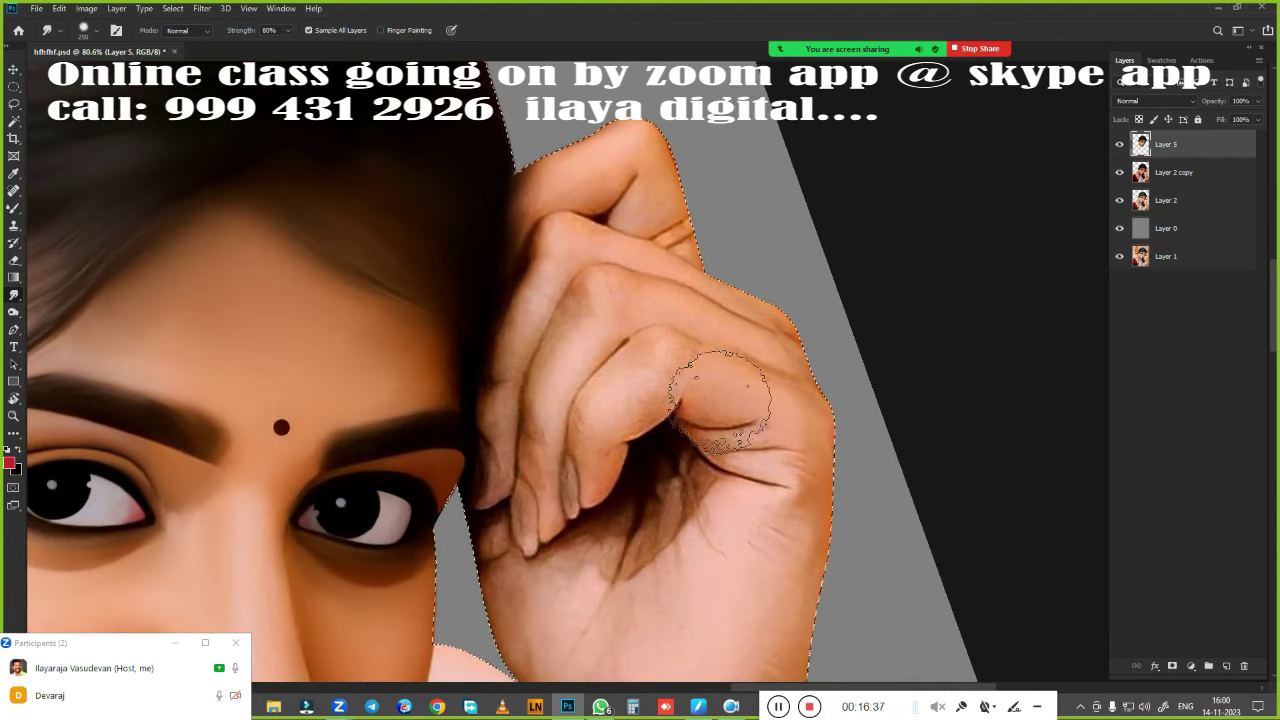
pyautogui.press('[')
pyautogui.press('[')
pyautogui.press('[')
pyautogui.moveTo(616, 418)
pyautogui.mouseDown()
pyautogui.moveTo(745, 467)
pyautogui.moveTo(669, 491)
pyautogui.moveTo(700, 510)
pyautogui.moveTo(760, 478)
pyautogui.mouseUp()
pyautogui.moveTo(665, 562)
pyautogui.mouseDown()
pyautogui.moveTo(665, 550)
pyautogui.moveTo(590, 540)
pyautogui.moveTo(626, 562)
pyautogui.moveTo(523, 515)
pyautogui.mouseUp()
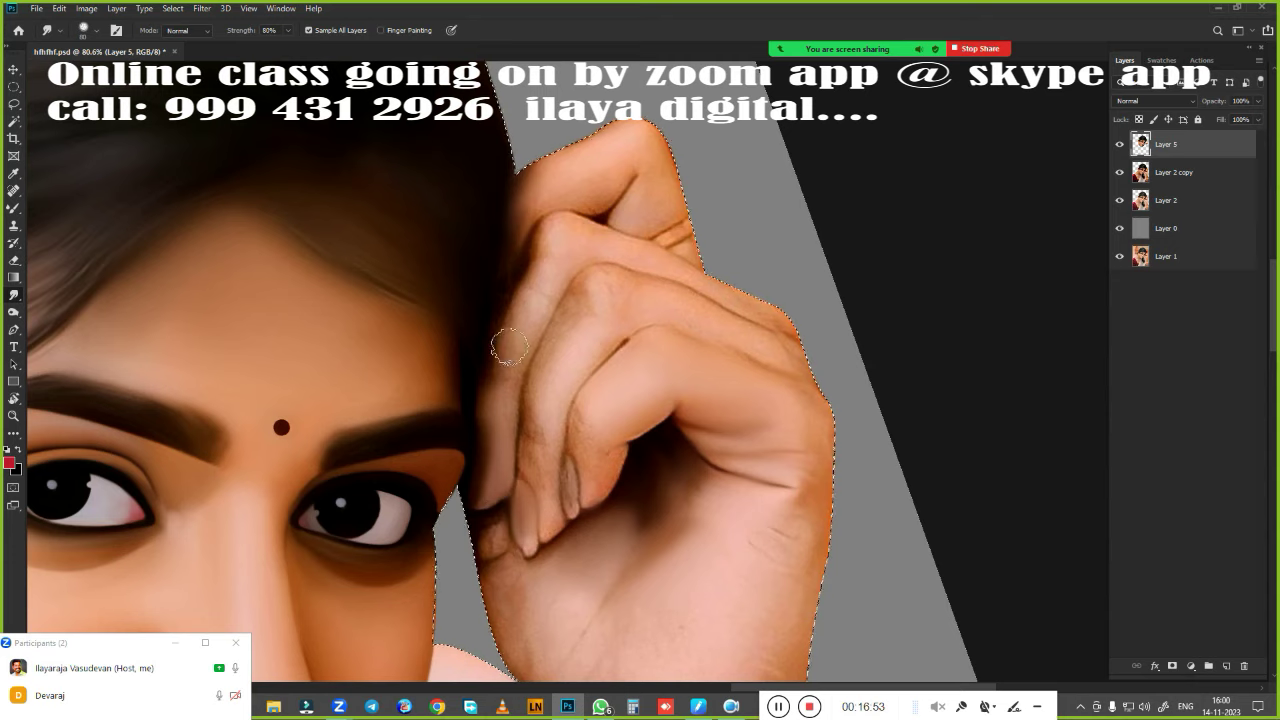
pyautogui.moveTo(503, 303); pyautogui.dragTo(530, 235)
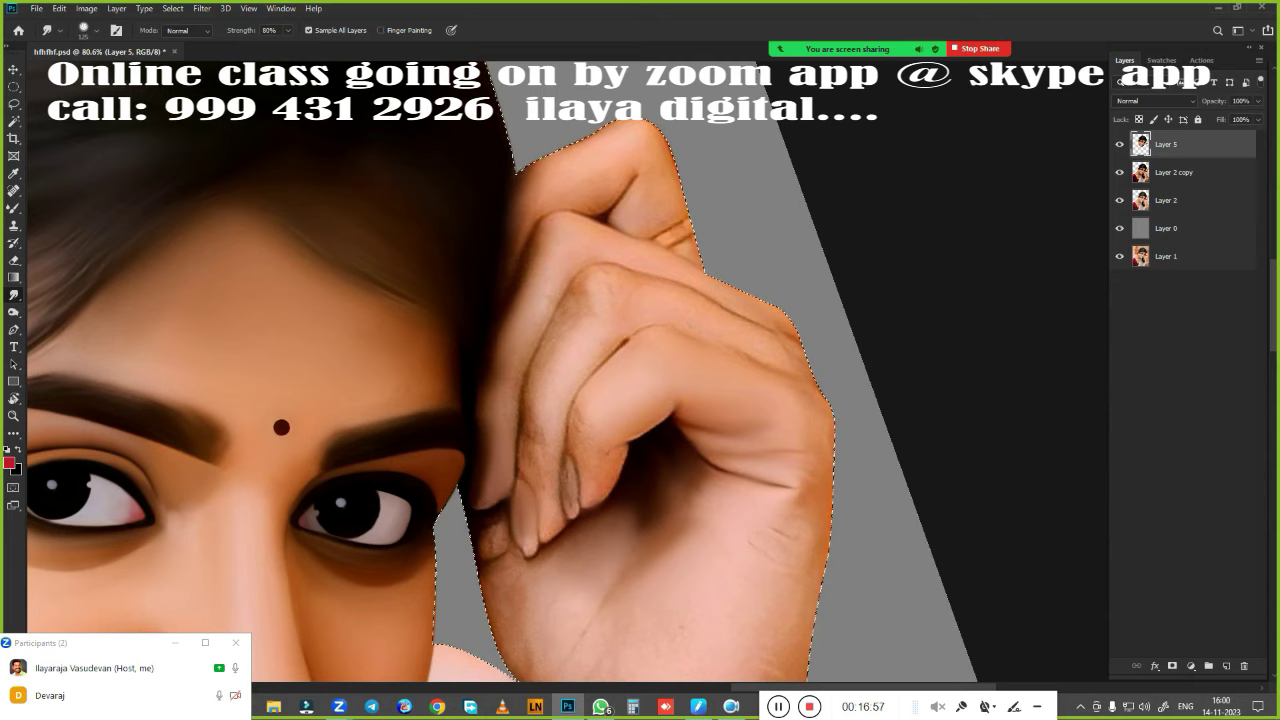
pyautogui.moveTo(690, 230)
pyautogui.mouseDown()
pyautogui.moveTo(620, 200)
pyautogui.moveTo(540, 260)
pyautogui.moveTo(563, 349)
pyautogui.moveTo(635, 289)
pyautogui.moveTo(729, 294)
pyautogui.moveTo(557, 428)
pyautogui.moveTo(545, 470)
pyautogui.moveTo(598, 558)
pyautogui.moveTo(644, 378)
pyautogui.mouseUp()
# Step: Lighten the dark knuckle shading and smooth the skin over the knuckles and wrist
pyautogui.press('e')
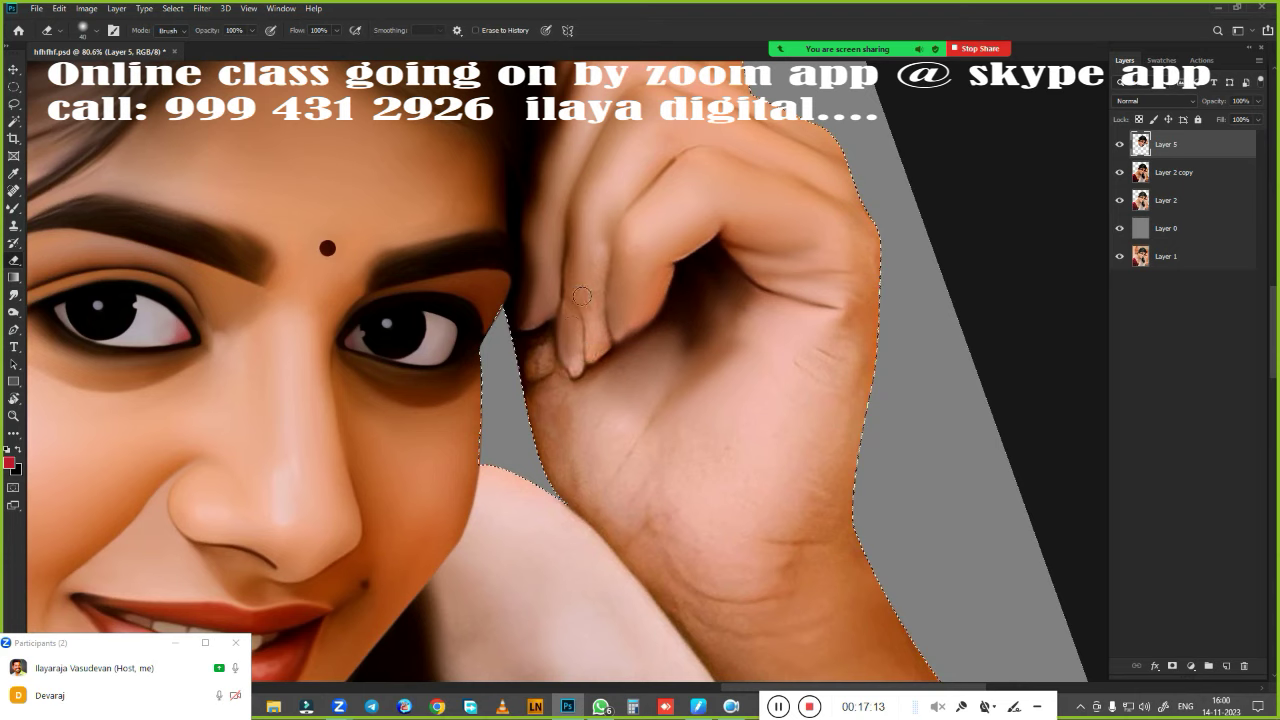
pyautogui.press('r')
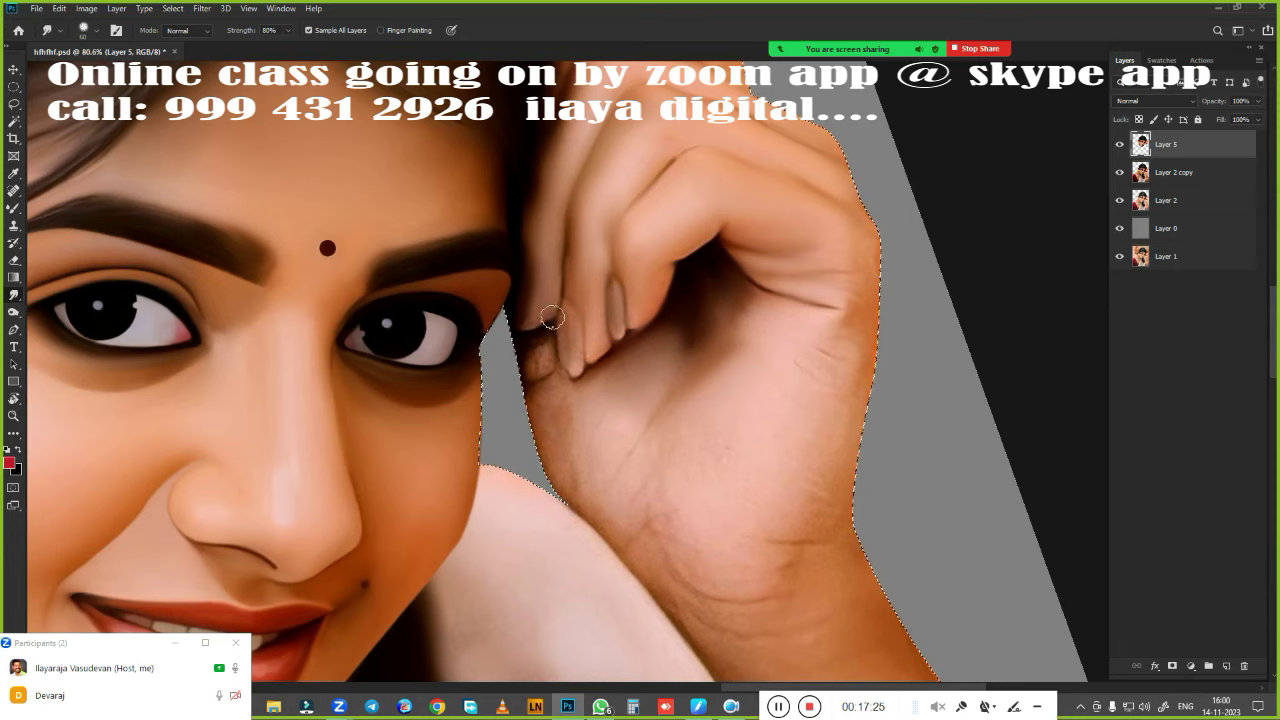
pyautogui.moveTo(552, 318)
pyautogui.mouseDown()
pyautogui.moveTo(526, 340)
pyautogui.moveTo(540, 478)
pyautogui.mouseUp()
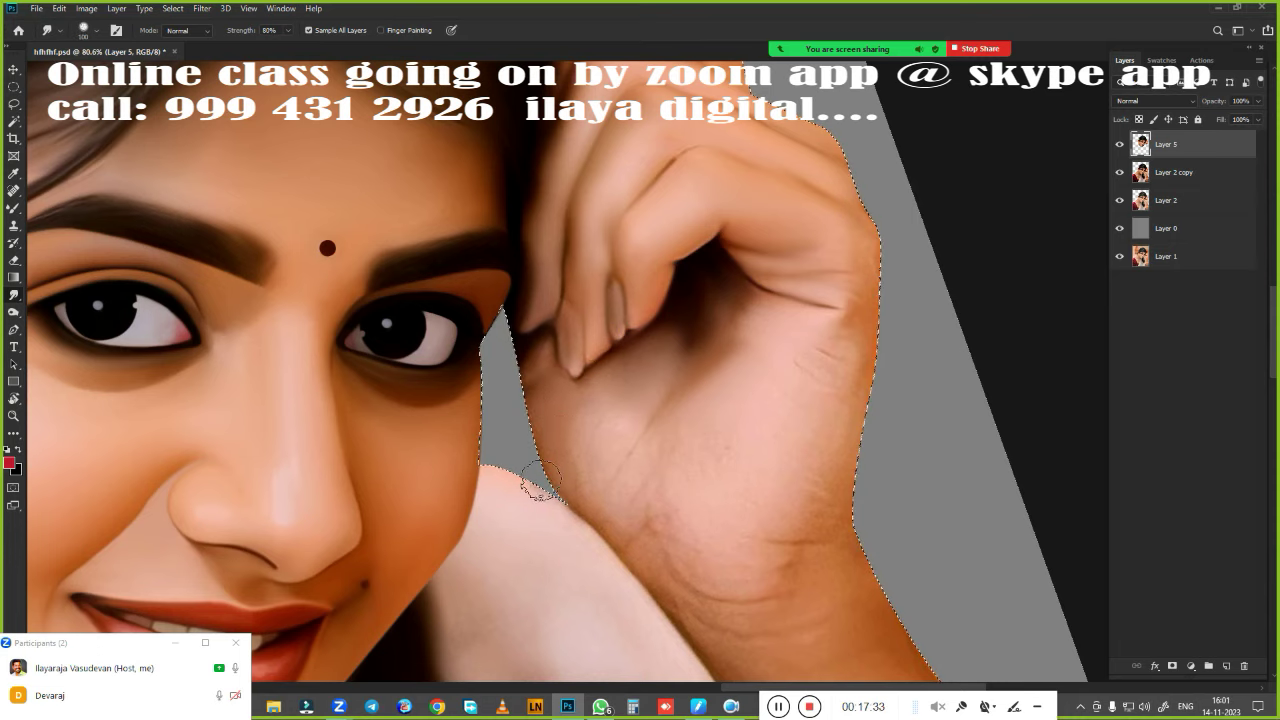
pyautogui.moveTo(606, 522); pyautogui.dragTo(656, 576)
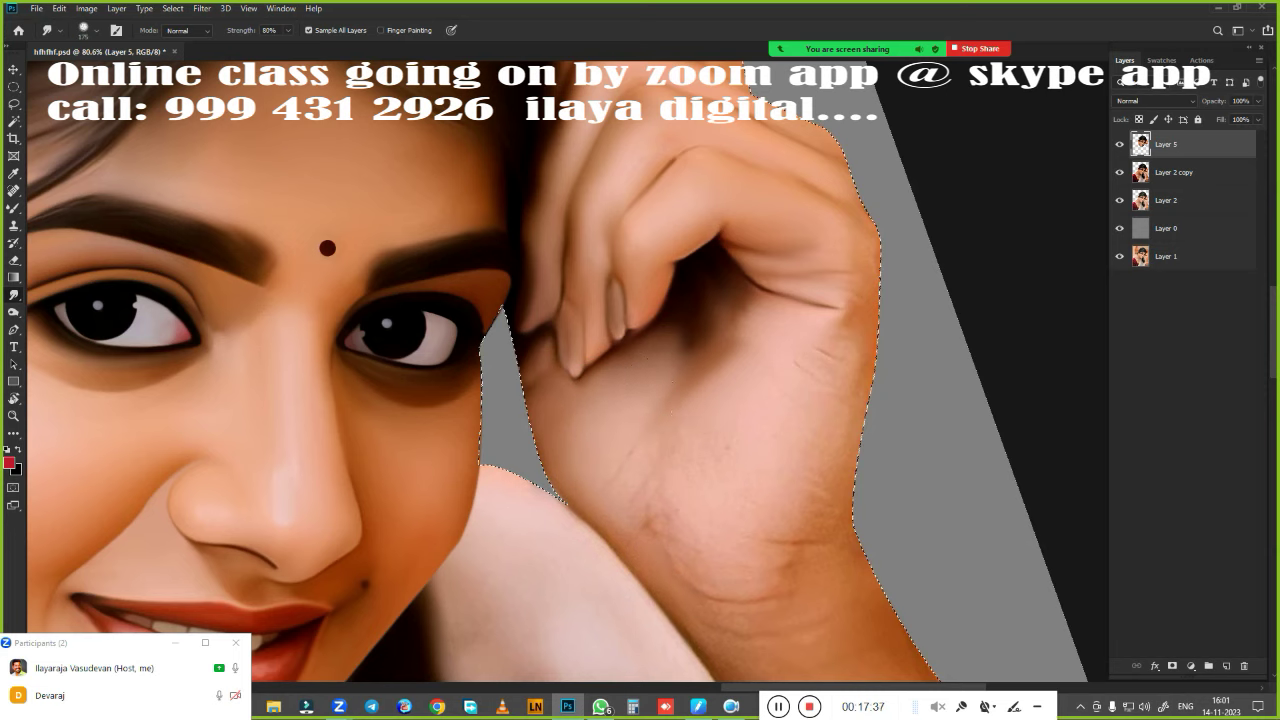
pyautogui.moveTo(757, 343); pyautogui.dragTo(777, 277)
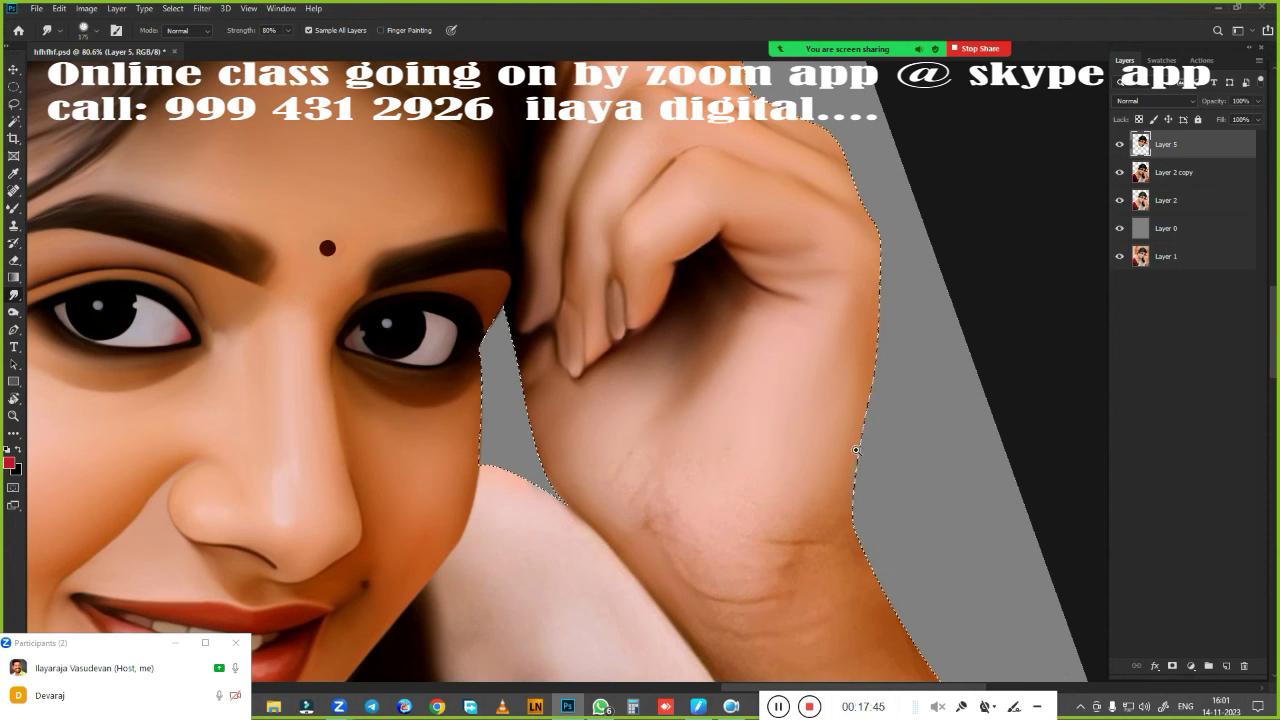
pyautogui.moveTo(780, 530); pyautogui.dragTo(731, 314)
pyautogui.scroll(-3, 600, 200)
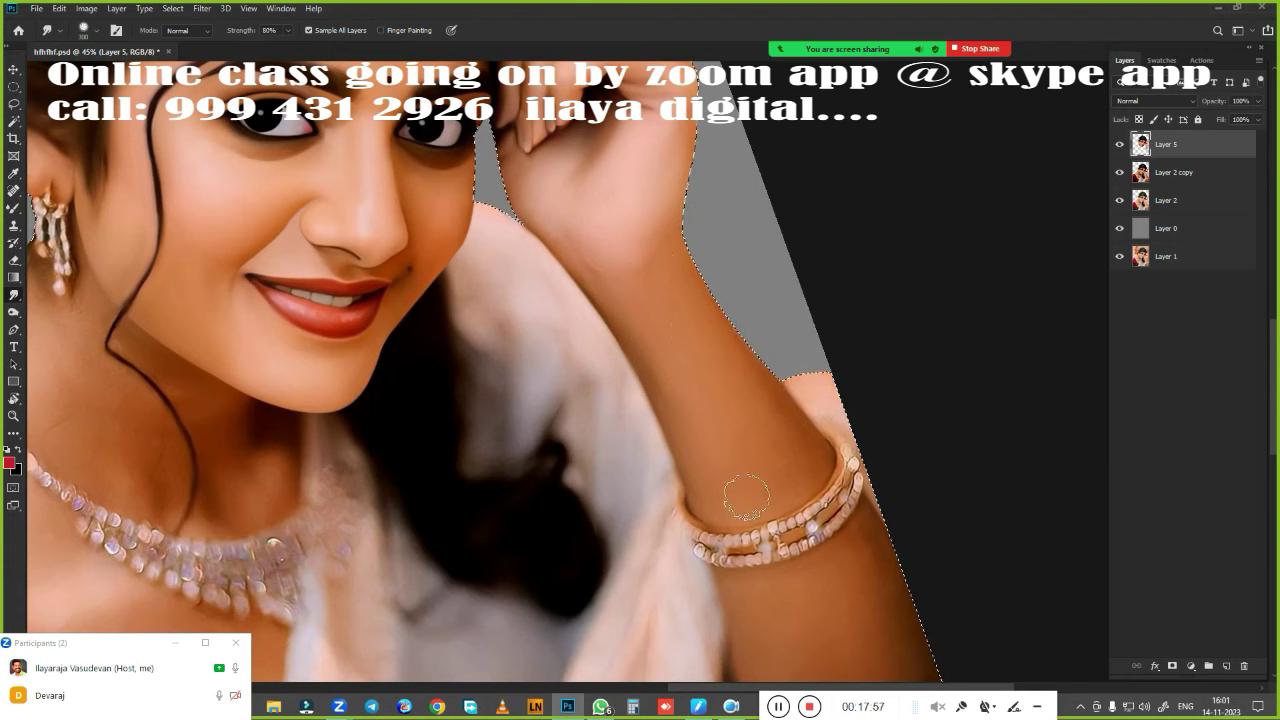
# Step: Blend the white saree cloth into the dark hair edge
pyautogui.moveTo(525, 380)
pyautogui.mouseDown()
pyautogui.moveTo(486, 300)
pyautogui.moveTo(534, 309)
pyautogui.moveTo(594, 408)
pyautogui.moveTo(546, 350)
pyautogui.mouseUp()
pyautogui.moveTo(540, 410); pyautogui.dragTo(538, 505)
pyautogui.scroll(-3, 490, 370)
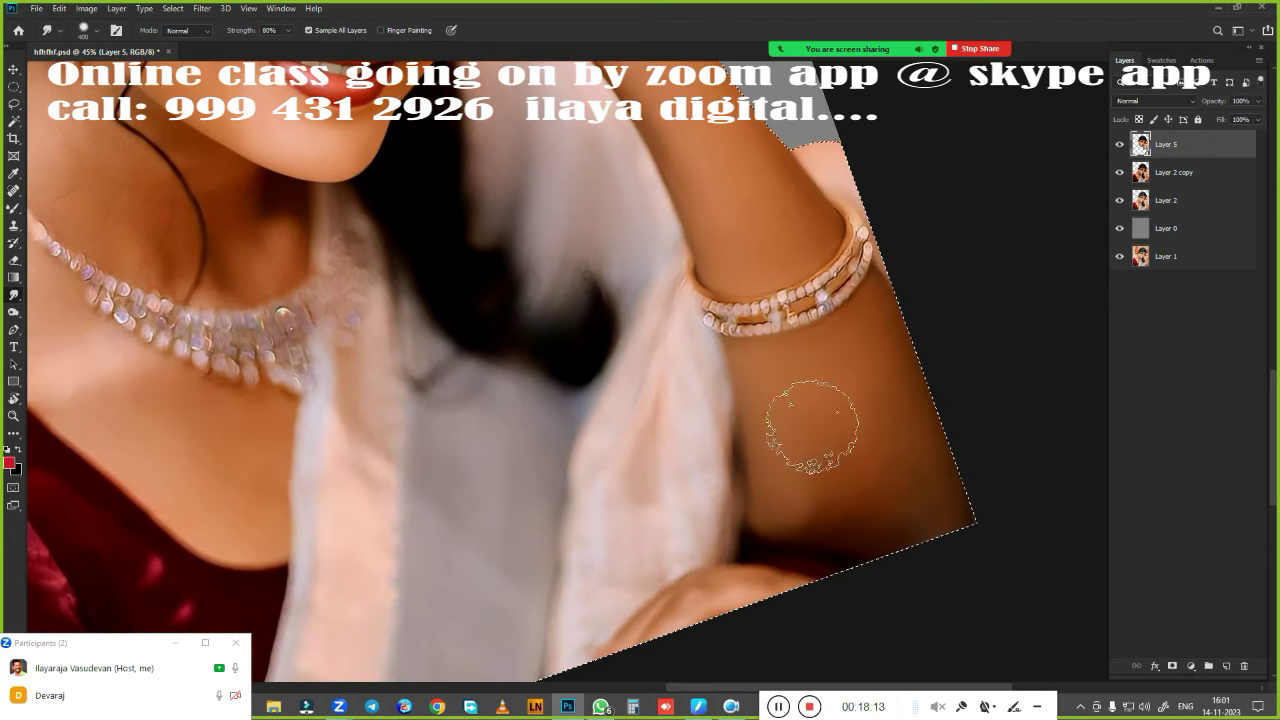
# Step: Enlarge the brush to 400 and smooth the arm, elbow and its shadow
pyautogui.press(']')
pyautogui.press(']')
pyautogui.press('[')
pyautogui.press('[')
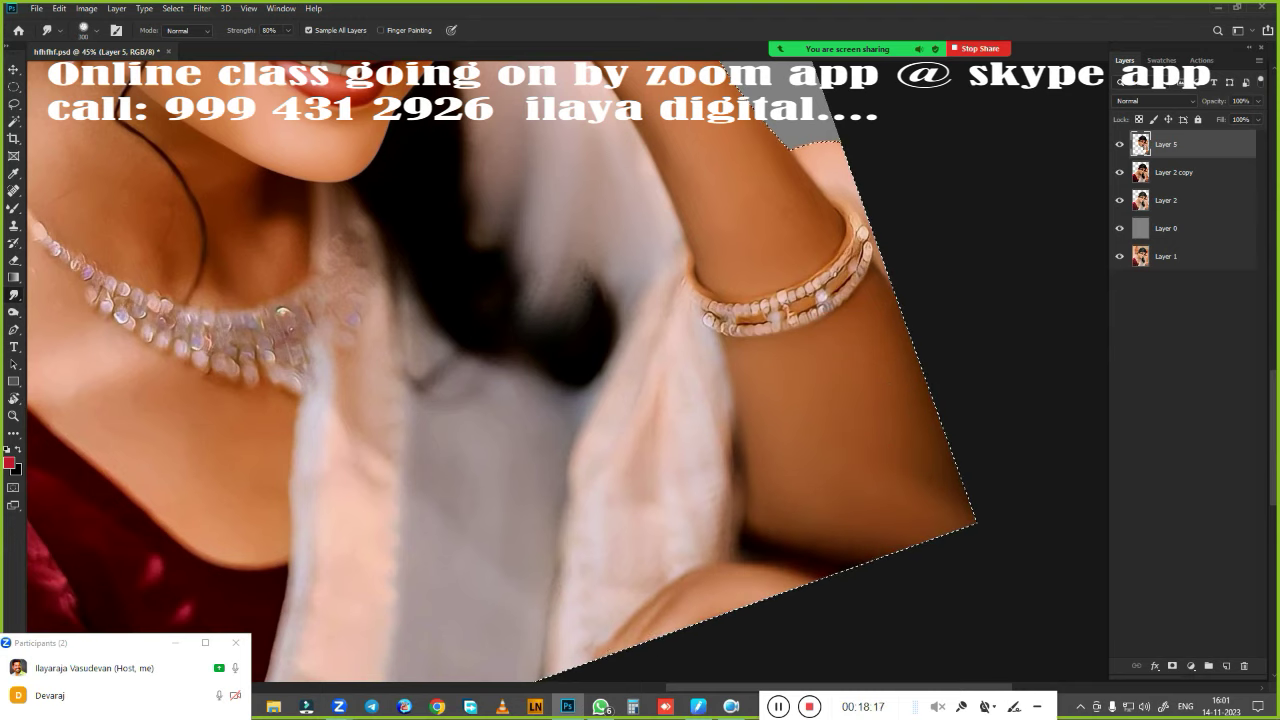
pyautogui.press(']')
pyautogui.press(']')
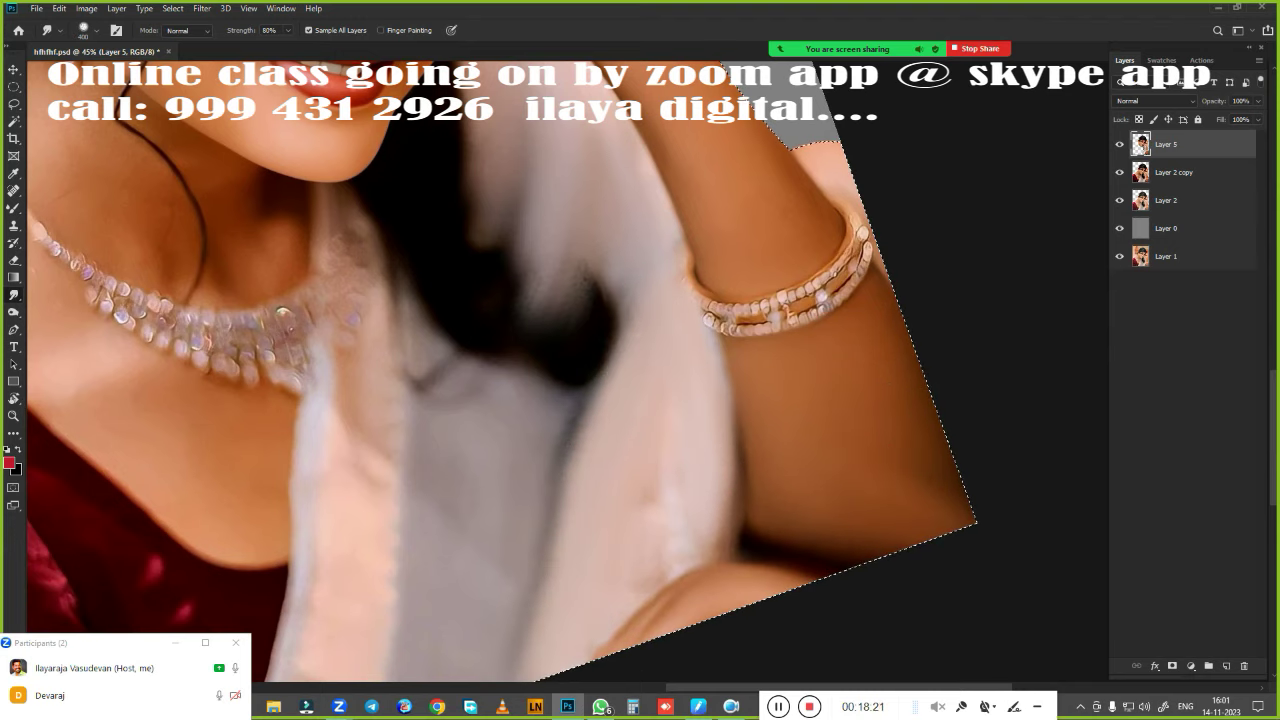
pyautogui.moveTo(696, 475); pyautogui.dragTo(840, 655)
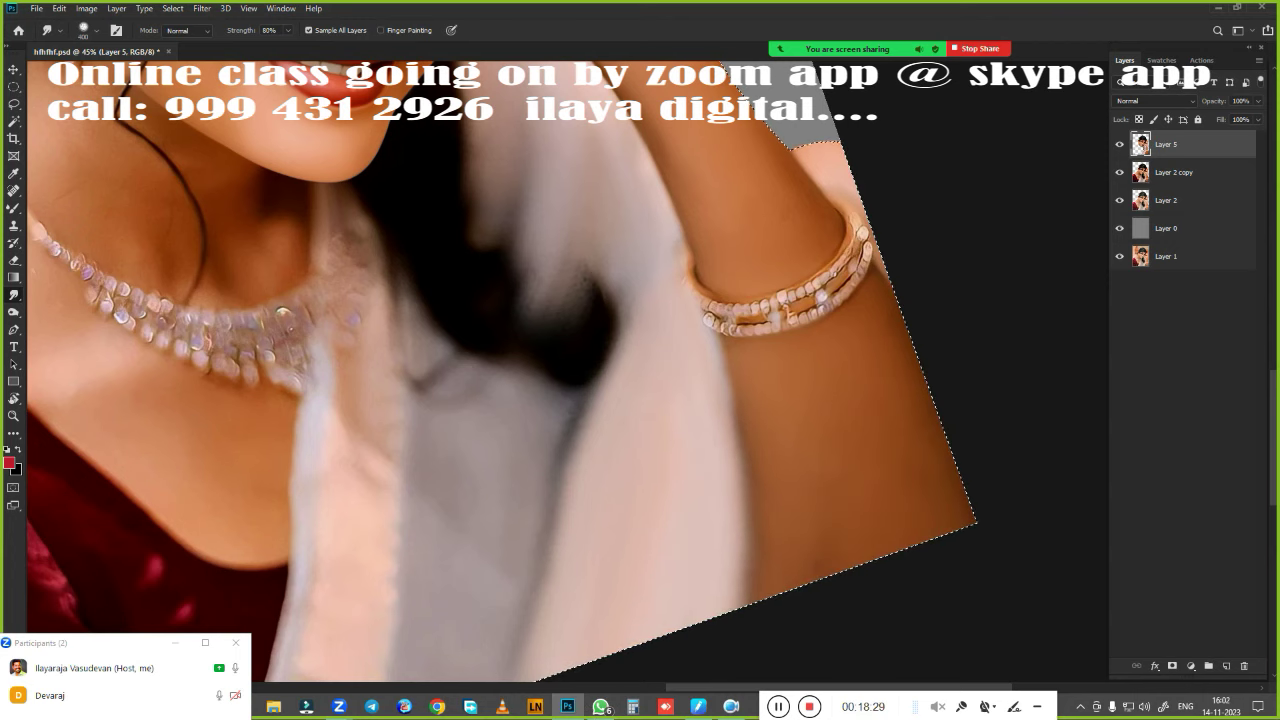
# Step: Smooth the pale and grey saree fabric, then deselect the figure outline
pyautogui.moveTo(485, 511); pyautogui.dragTo(720, 291)
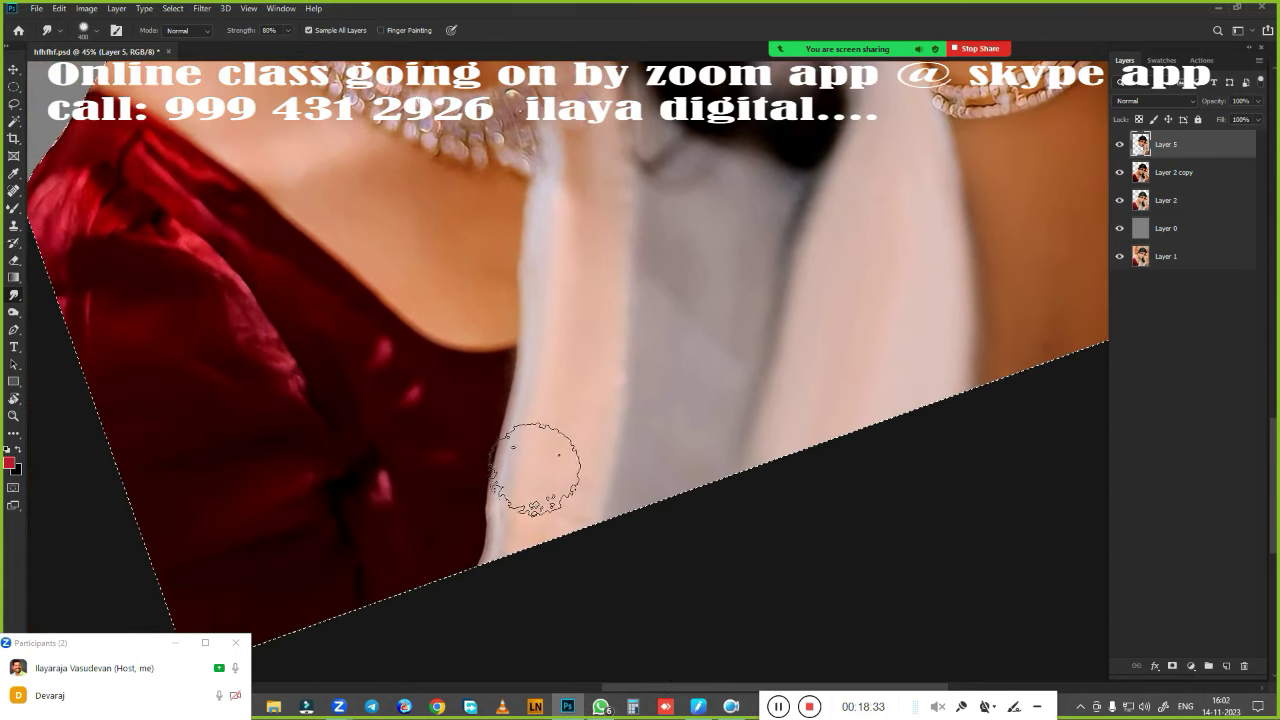
pyautogui.moveTo(528, 471); pyautogui.dragTo(495, 590)
pyautogui.moveTo(610, 510); pyautogui.dragTo(630, 320)
pyautogui.moveTo(665, 390); pyautogui.dragTo(762, 300)
pyautogui.moveTo(625, 205); pyautogui.dragTo(625, 495)
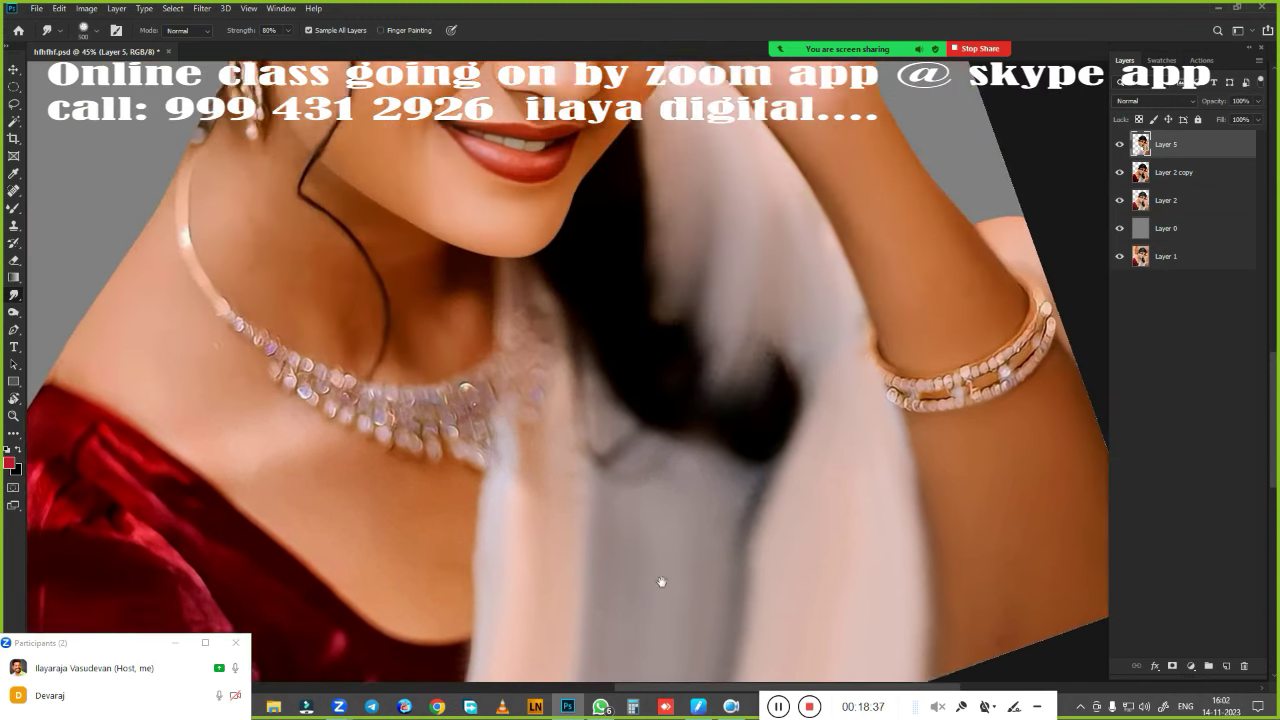
pyautogui.hotkey('ctrl', 'd')
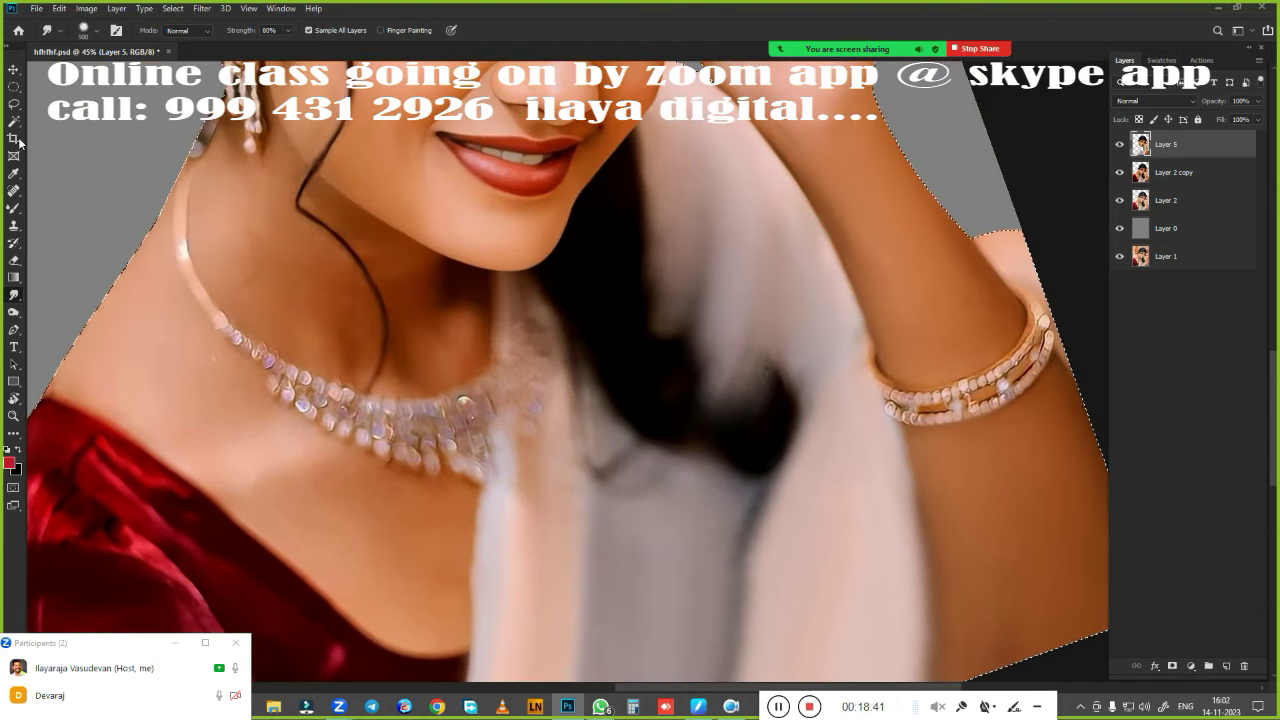
# Step: Pick a selection tool, then invert the selection and feather its edges
pyautogui.click(14, 118)
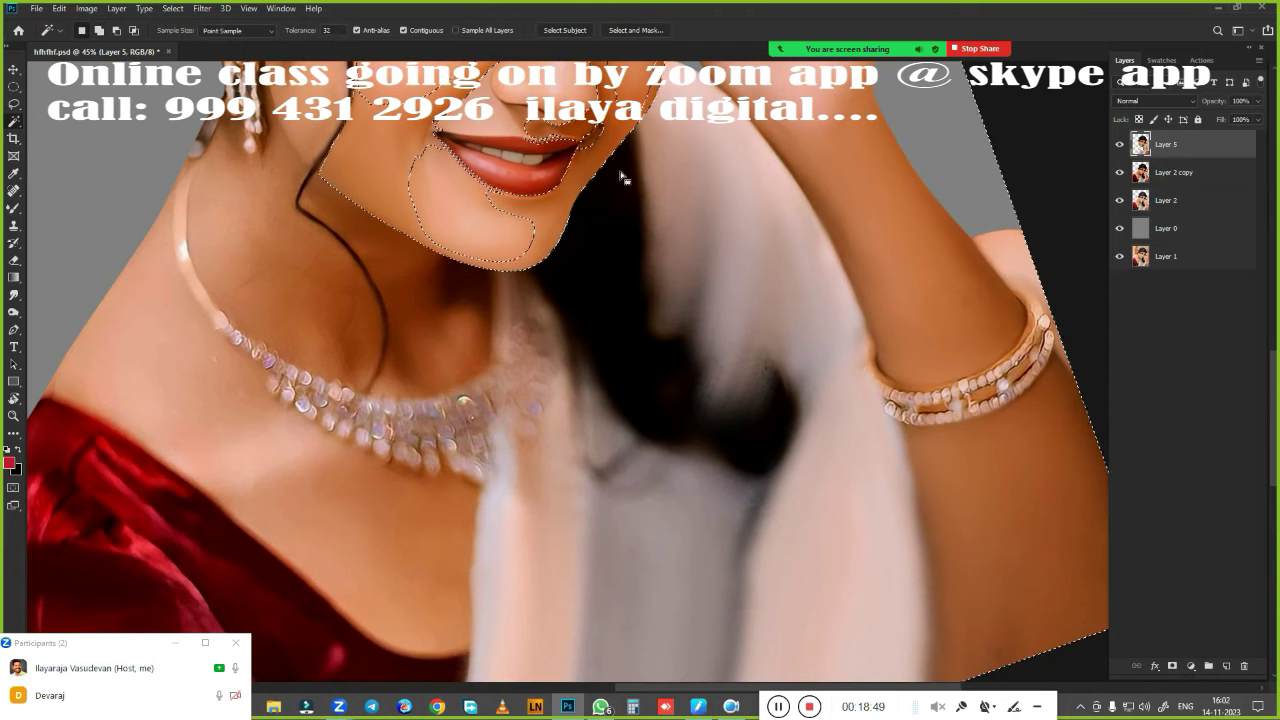
pyautogui.hotkey('ctrl', 'shift', 'i')
pyautogui.hotkey('shift', 'F6')
pyautogui.press('Return')
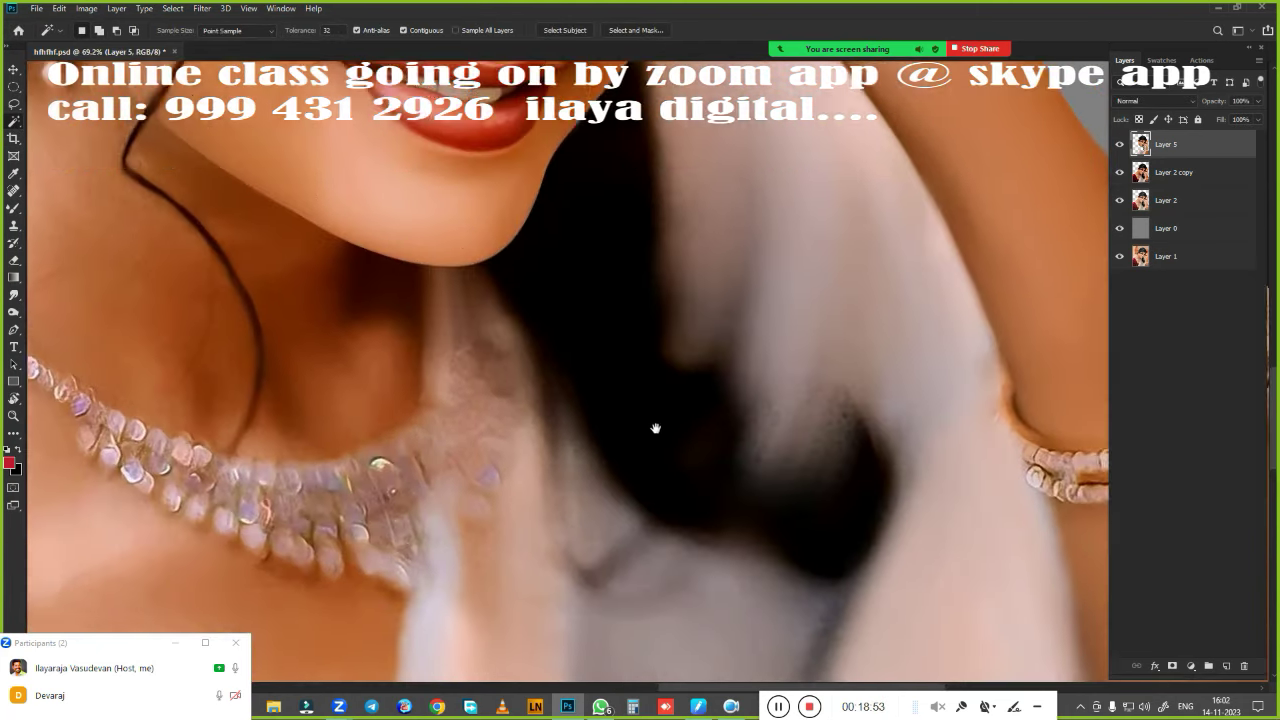
pyautogui.press('r')
# Step: Smudge the dark hair patches between the saree folds into the white cloth
pyautogui.scroll(-2, 660, 60)
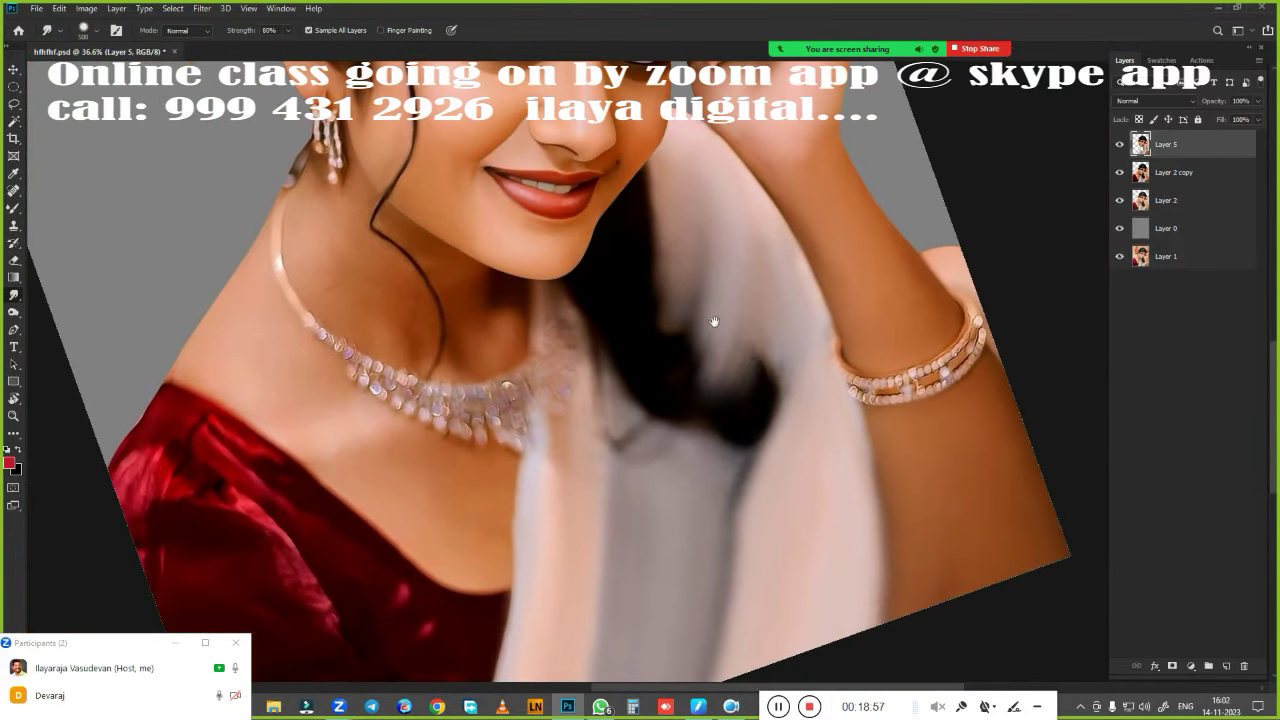
pyautogui.moveTo(737, 362)
pyautogui.mouseDown()
pyautogui.moveTo(810, 467)
pyautogui.moveTo(805, 625)
pyautogui.mouseUp()
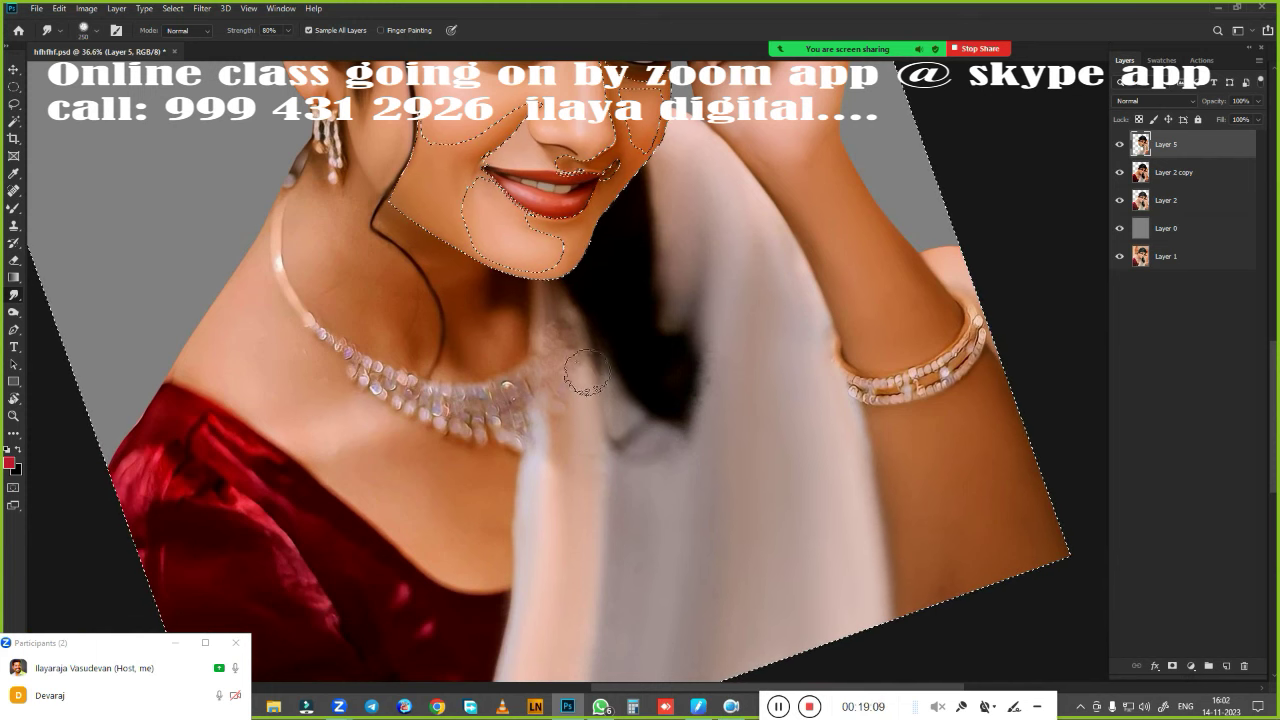
pyautogui.moveTo(586, 375)
pyautogui.mouseDown()
pyautogui.moveTo(592, 325)
pyautogui.moveTo(575, 285)
pyautogui.mouseUp()
pyautogui.moveTo(620, 450)
pyautogui.mouseDown()
pyautogui.moveTo(612, 320)
pyautogui.moveTo(650, 300)
pyautogui.mouseUp()
pyautogui.moveTo(660, 420)
pyautogui.mouseDown()
pyautogui.moveTo(690, 290)
pyautogui.moveTo(677, 194)
pyautogui.moveTo(640, 260)
pyautogui.moveTo(649, 198)
pyautogui.moveTo(615, 280)
pyautogui.moveTo(620, 235)
pyautogui.moveTo(605, 290)
pyautogui.mouseUp()
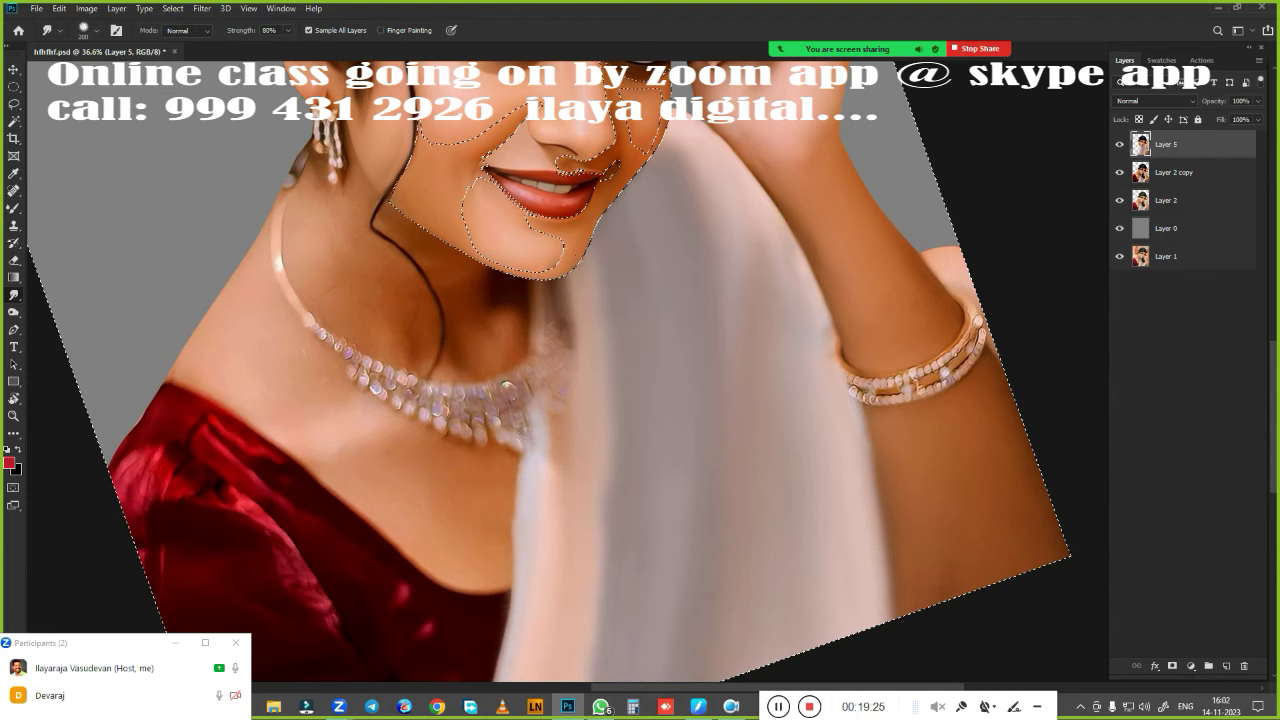
# Step: Clean the grey haze beside the cloth near the necklace, then smooth the chin with a larger brush
pyautogui.press(']')
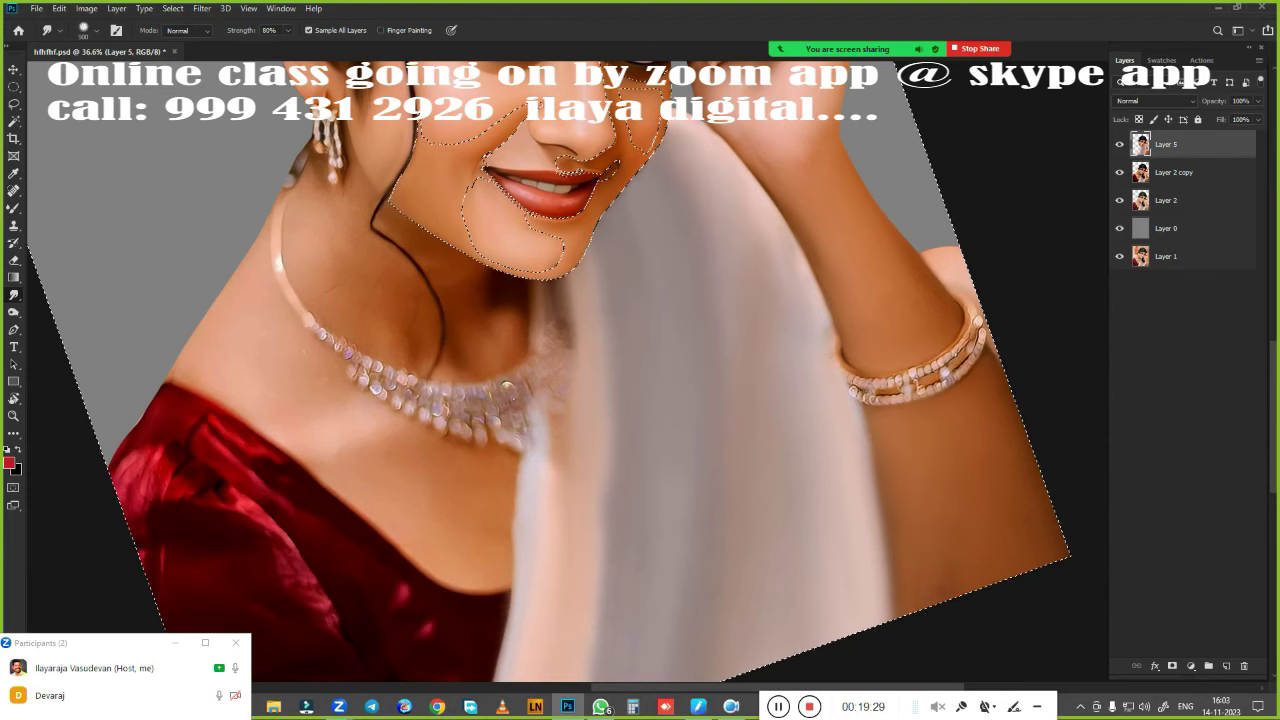
pyautogui.press('[')
pyautogui.moveTo(550, 390); pyautogui.dragTo(552, 295)
pyautogui.press(']')
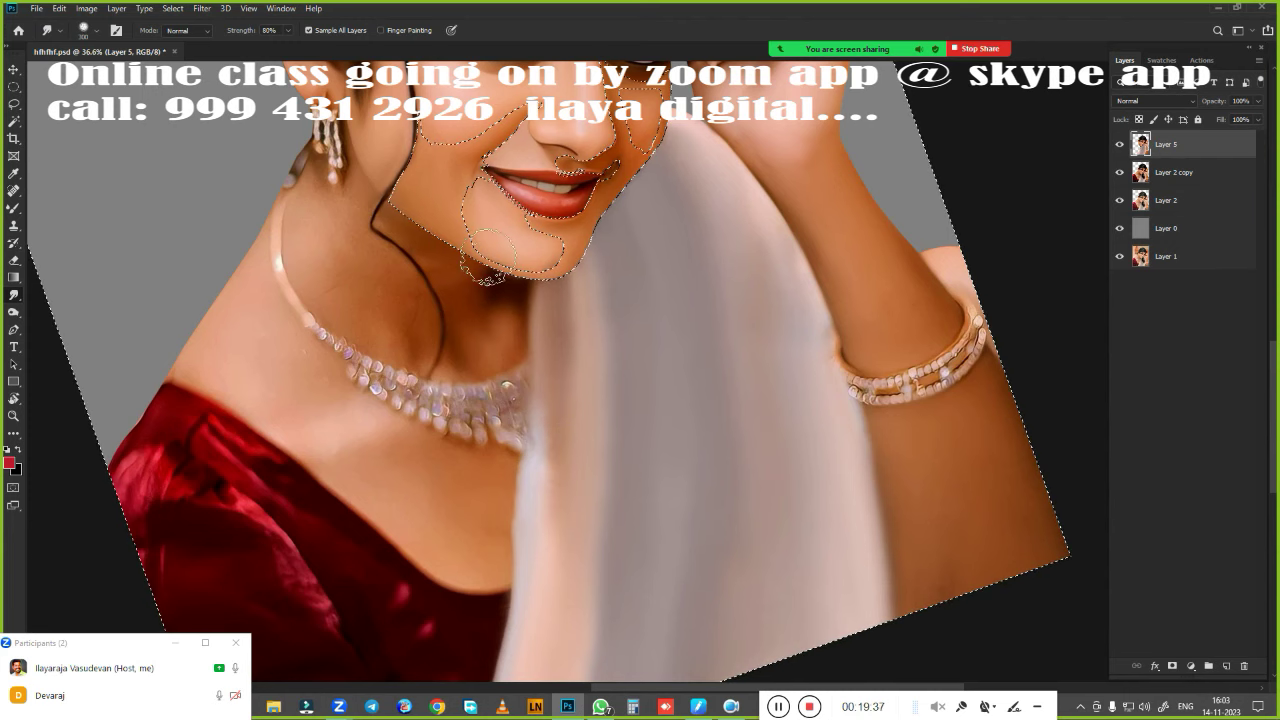
pyautogui.scroll(1, 650, 420)
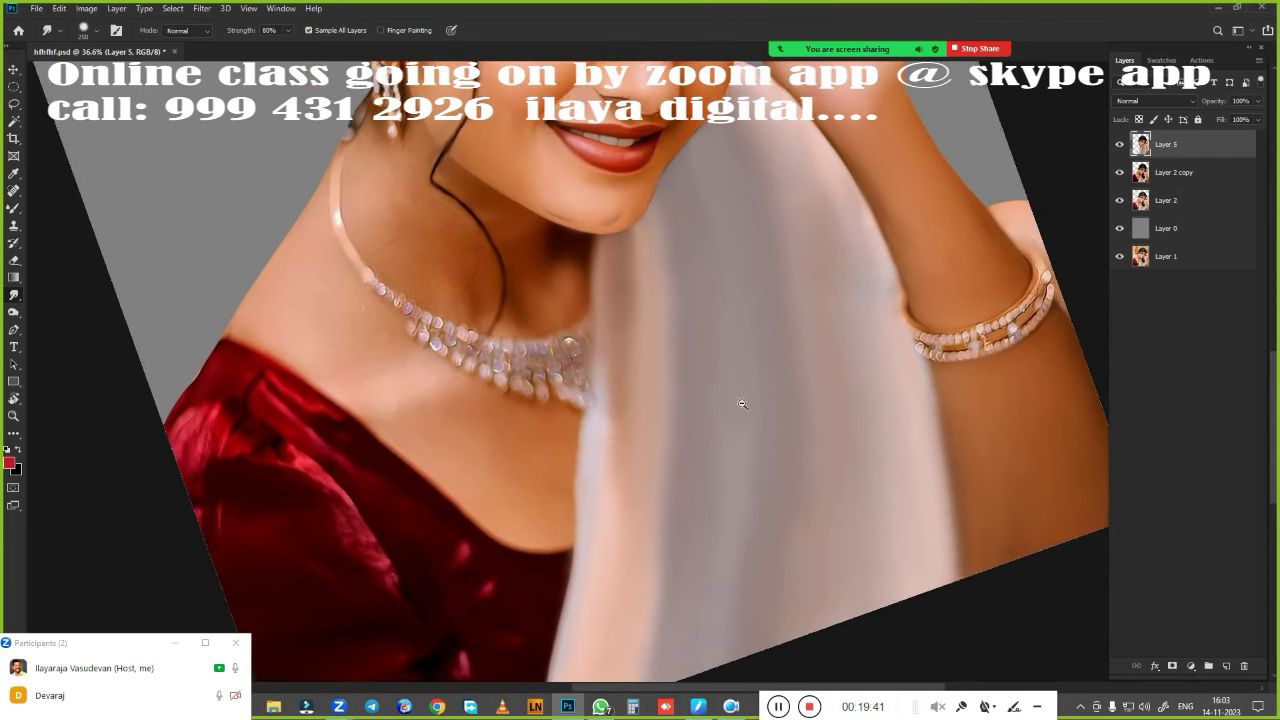
pyautogui.scroll(2, 740, 480)
pyautogui.scroll(2, 890, 190)
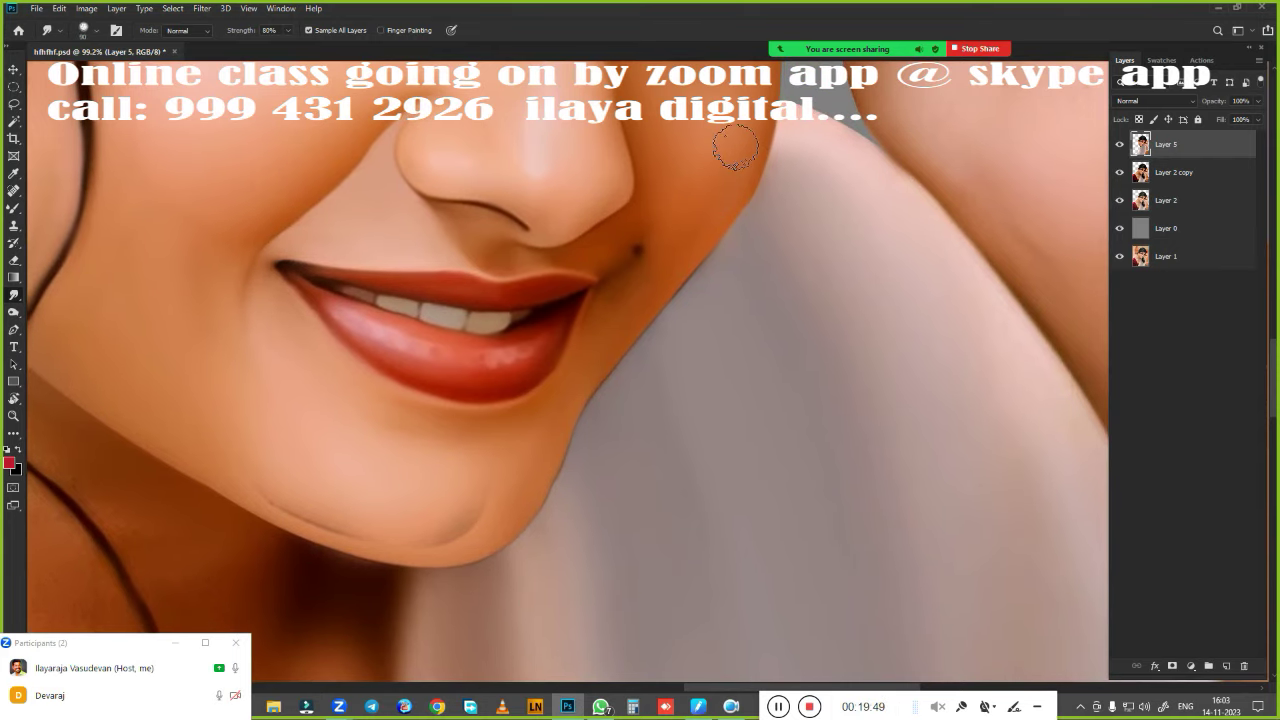
pyautogui.press(']')
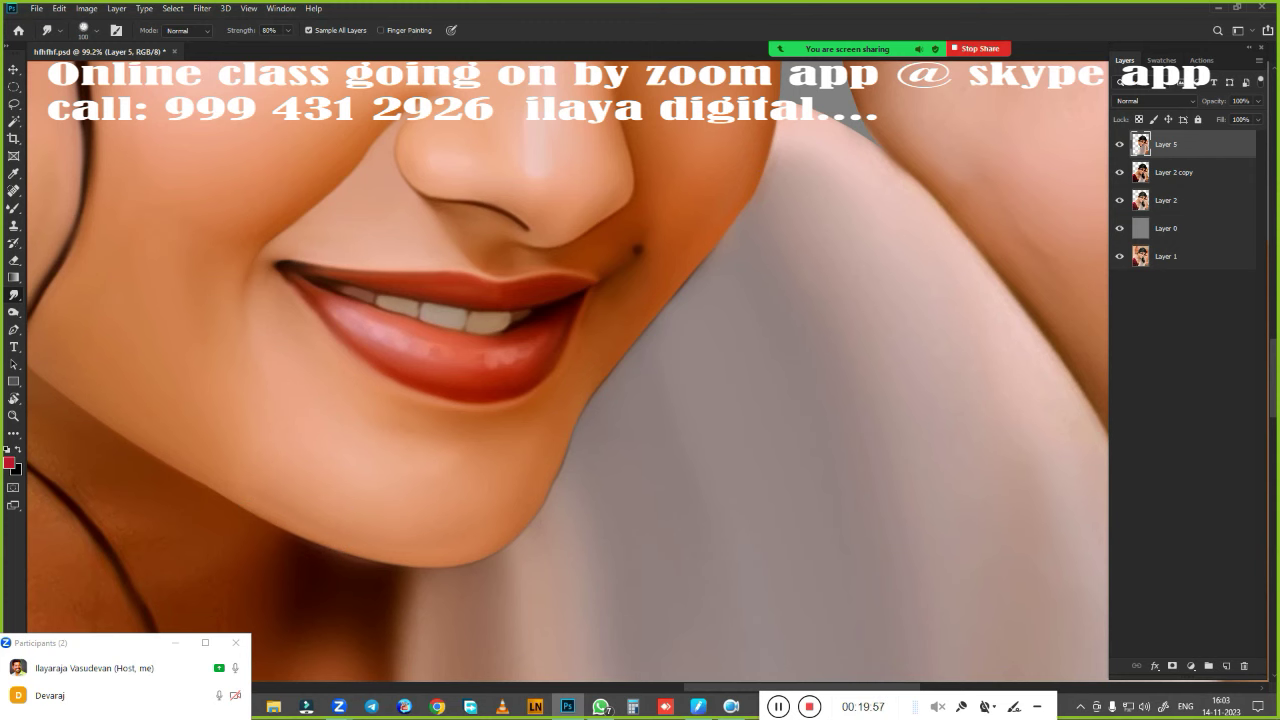
pyautogui.scroll(-3, 777, 206)
# Step: Trace a pen path along the white saree's edge
pyautogui.press('p')
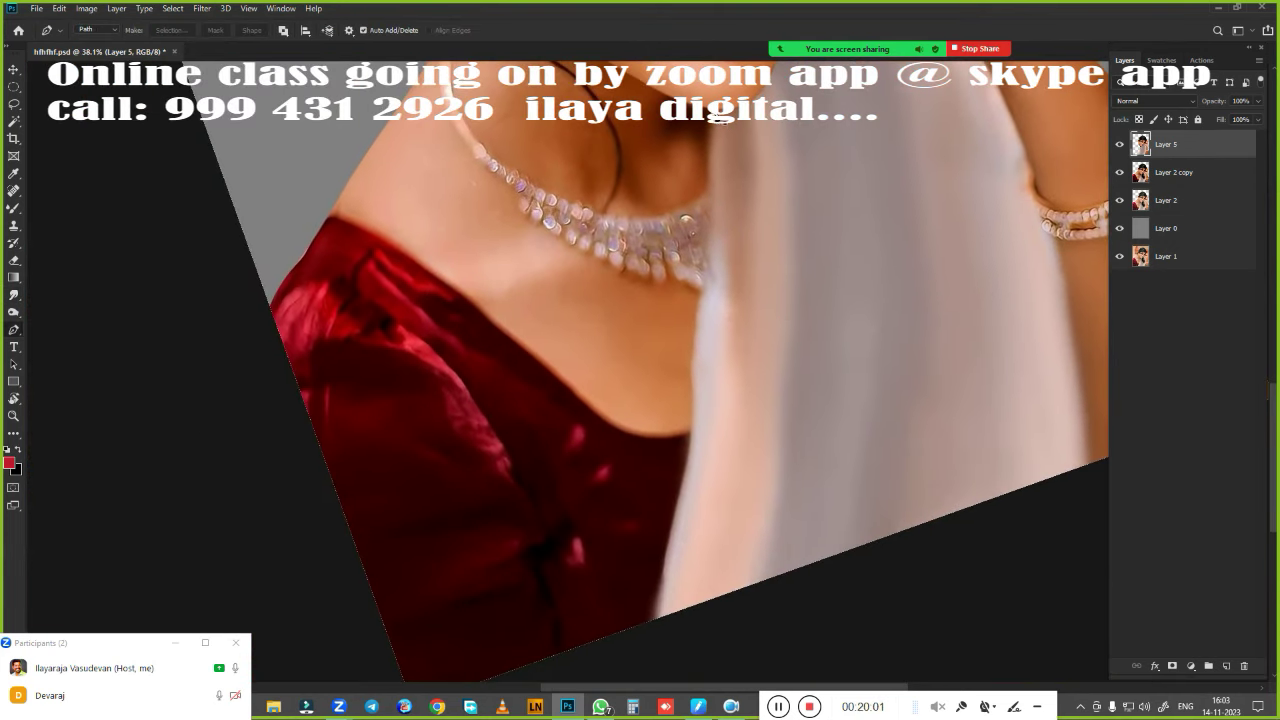
pyautogui.click(657, 642)
pyautogui.moveTo(1005, 527); pyautogui.dragTo(1026, 488)
pyautogui.scroll(-2, 959, 480)
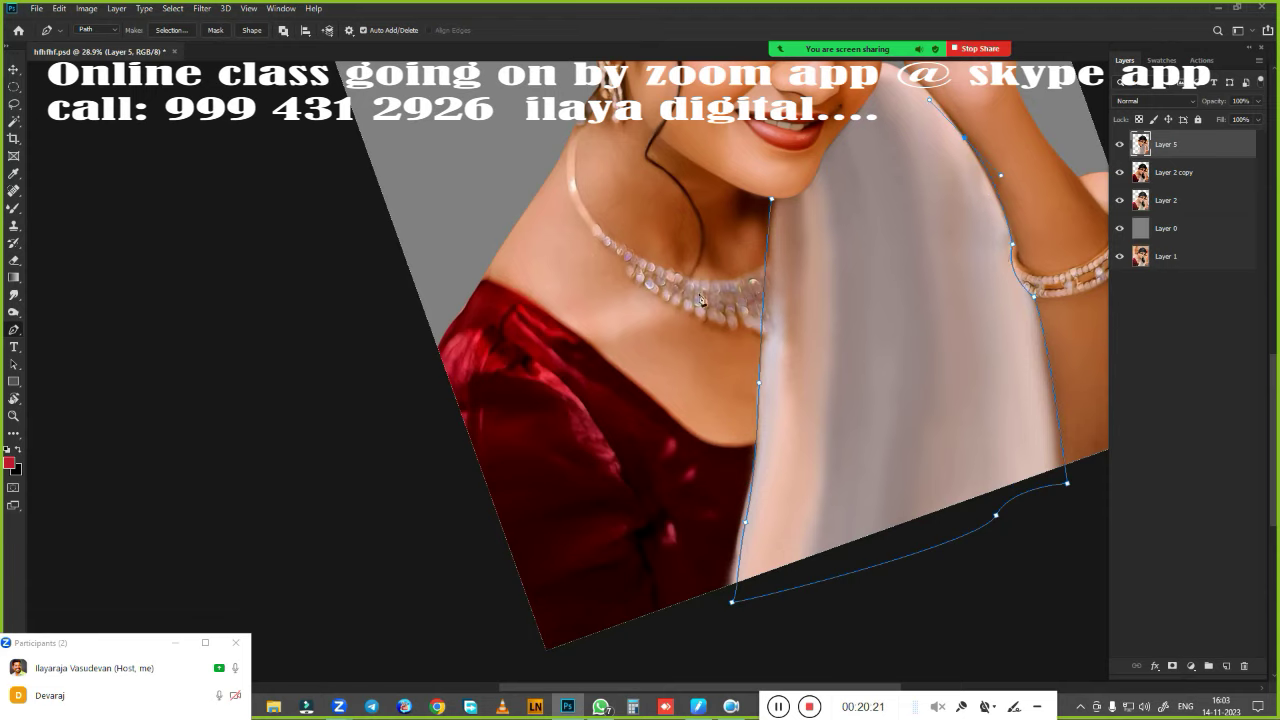
# Step: Turn the saree path into a feathered selection and reselect it
pyautogui.hotkey('ctrl', 'Return')
pyautogui.hotkey('shift', 'F6')
pyautogui.press('Return')
pyautogui.hotkey('ctrl', 'd')
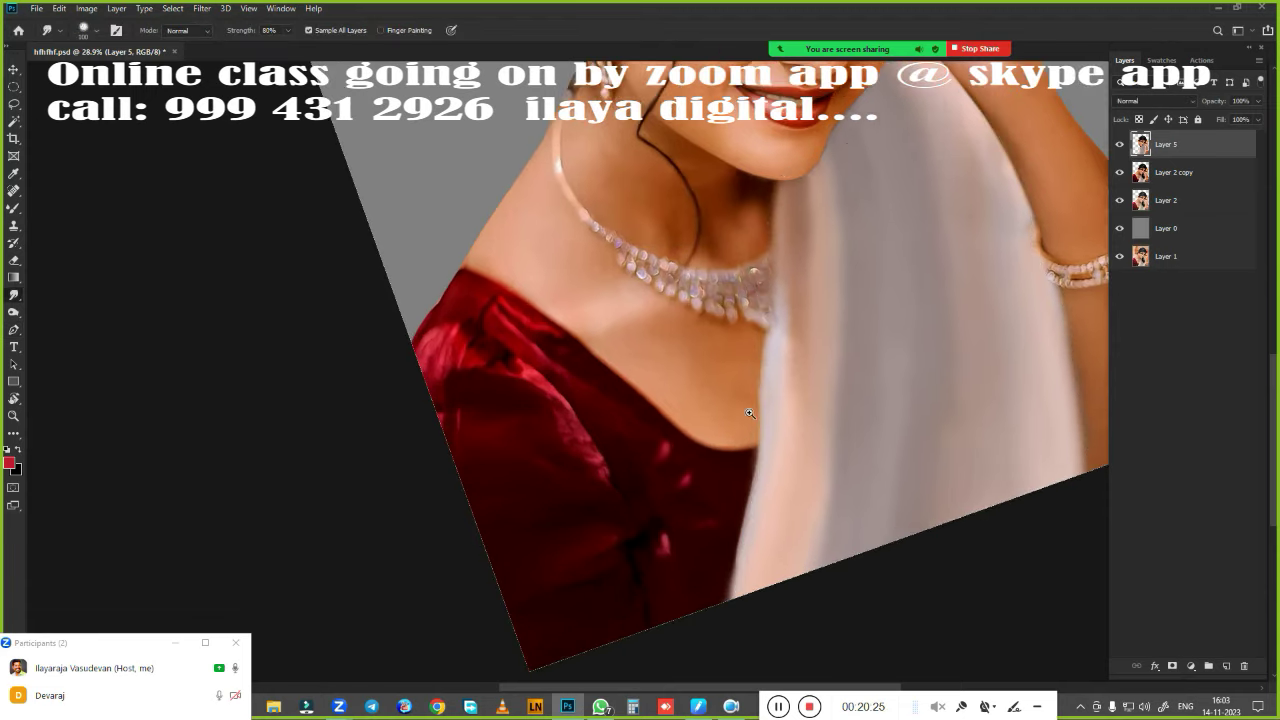
pyautogui.hotkey('ctrl', 'shift', 'd')
pyautogui.scroll(1, 750, 413)
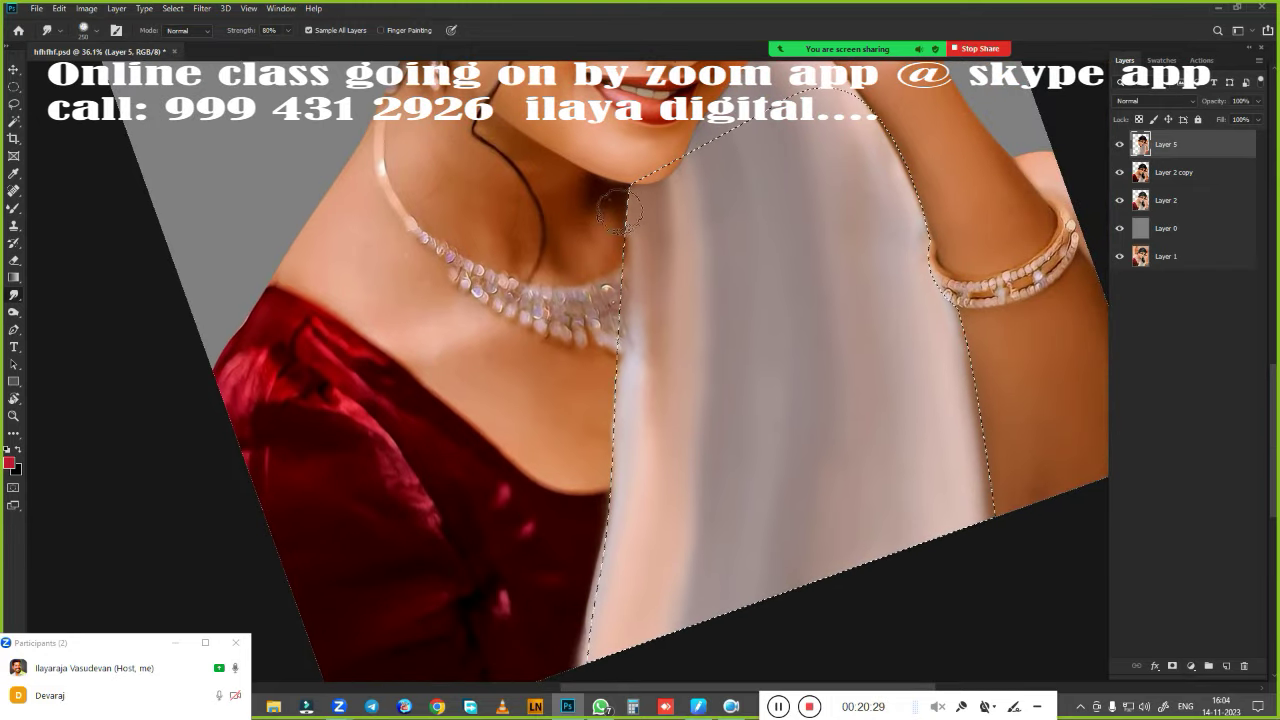
# Step: With a larger smudge brush, blend the saree shading from its left edge to its right
pyautogui.press(']')
pyautogui.press(']')
pyautogui.press(']')
pyautogui.moveTo(648, 250); pyautogui.dragTo(614, 471)
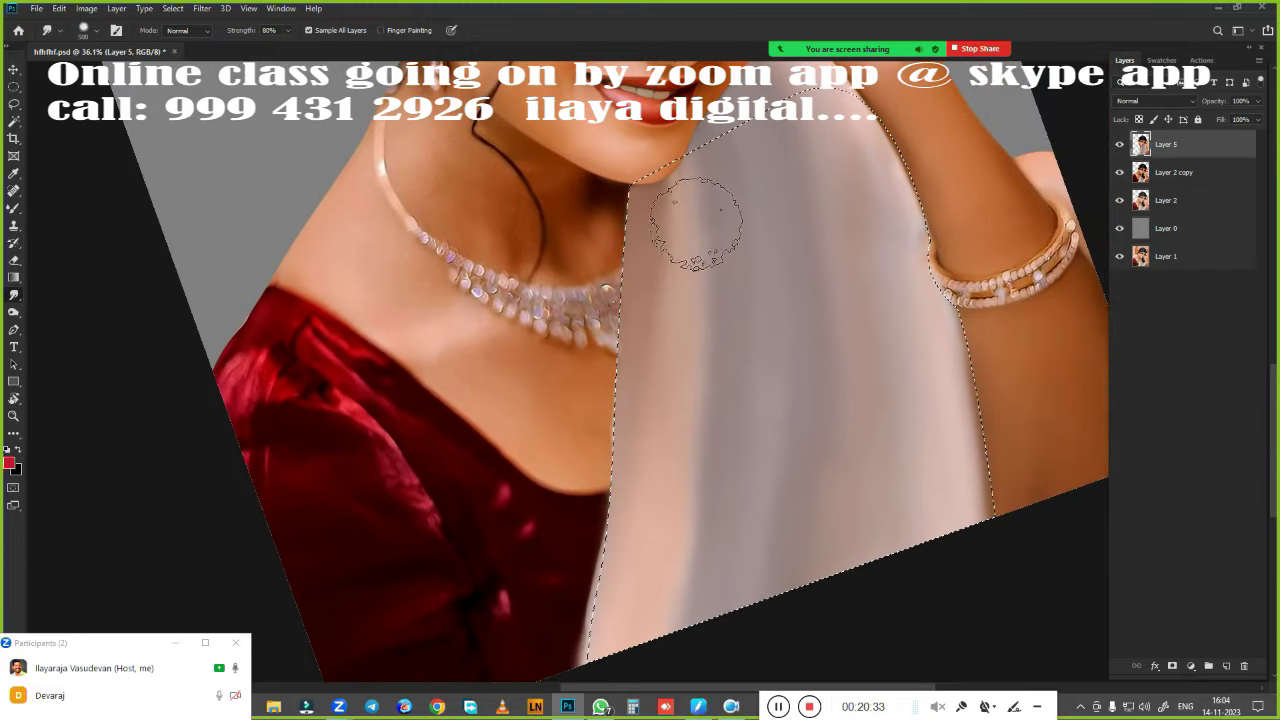
pyautogui.moveTo(695, 222); pyautogui.dragTo(702, 330)
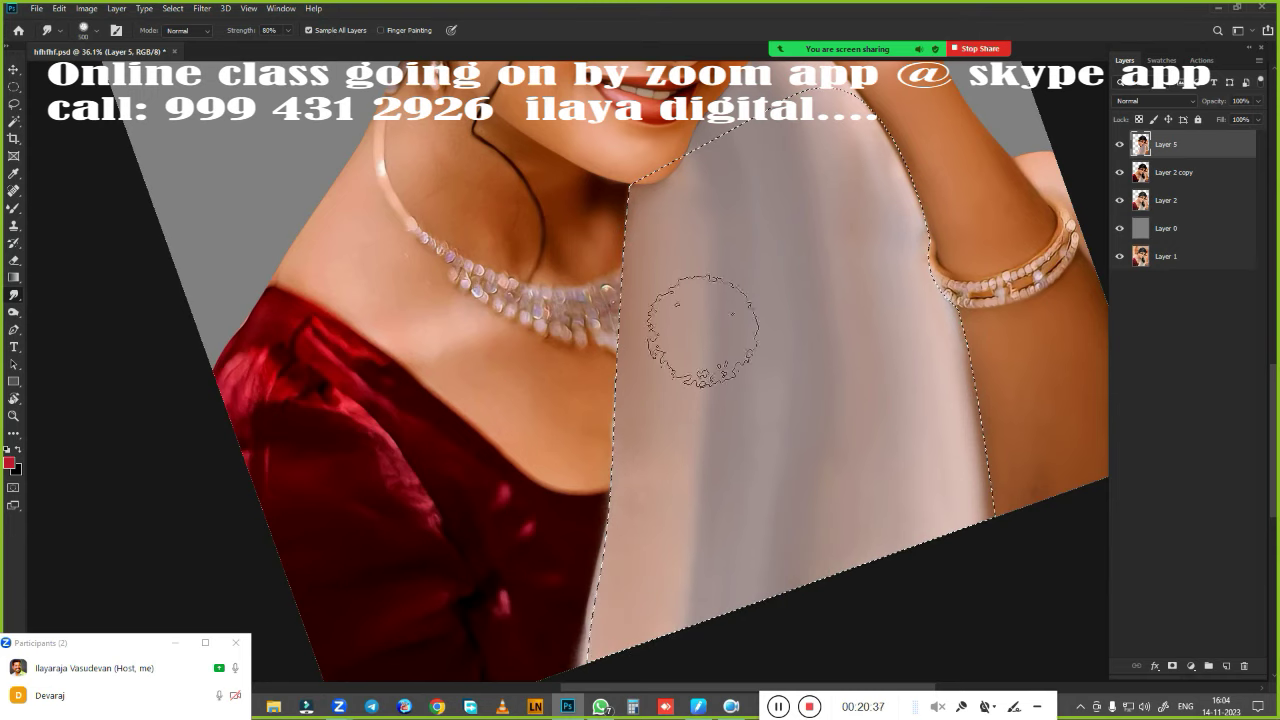
pyautogui.moveTo(851, 214); pyautogui.dragTo(948, 410)
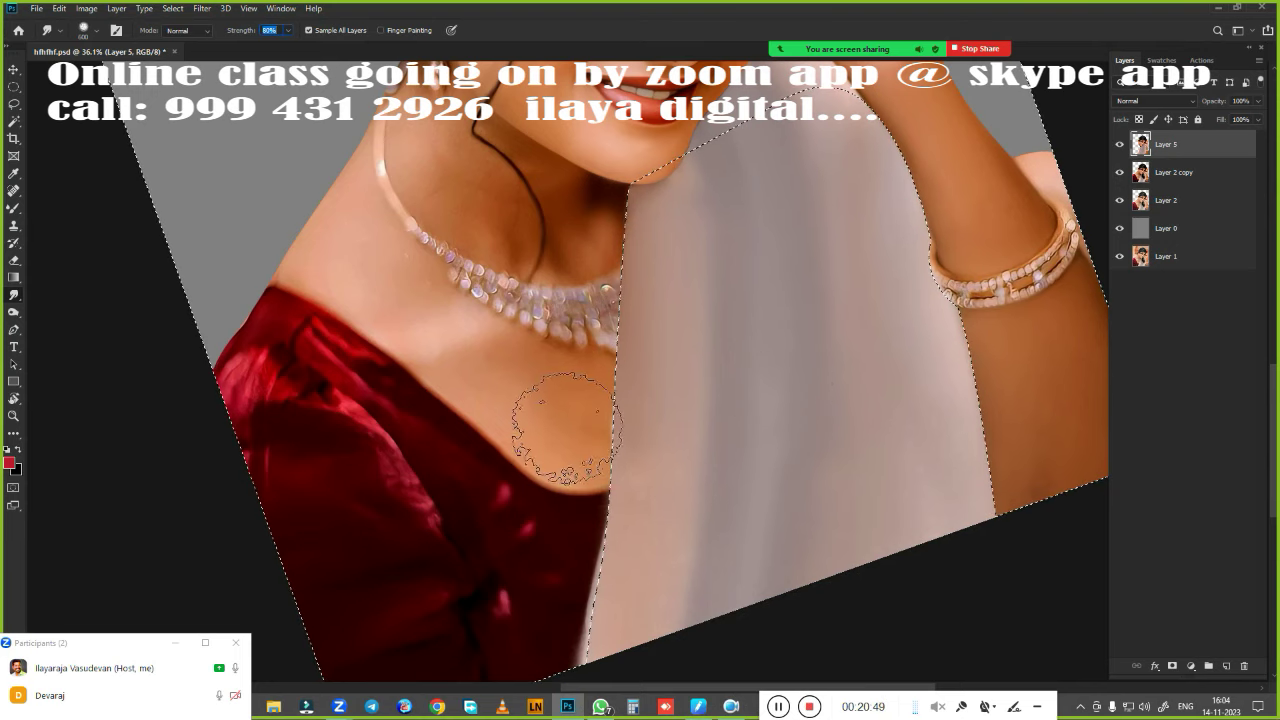
# Step: Smudge the neck and shoulder edge up toward the earring into soft skin
pyautogui.press('[')
pyautogui.press('[')
pyautogui.press('[')
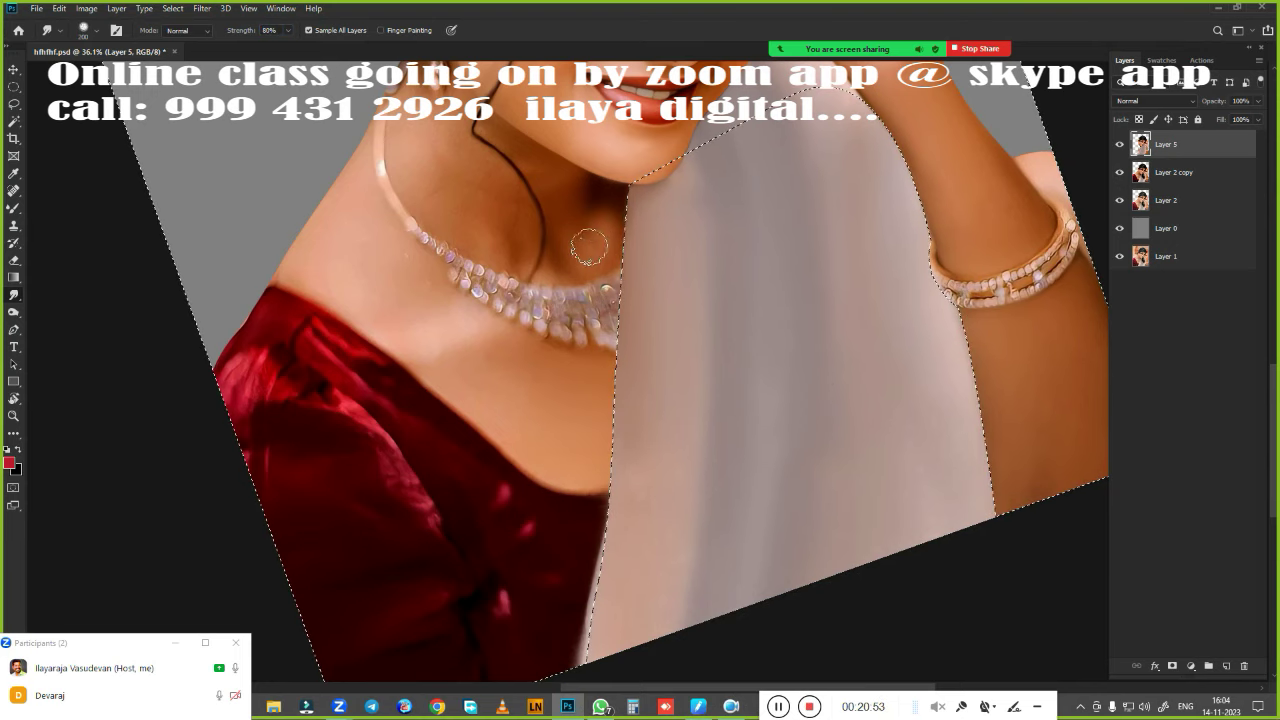
pyautogui.press(']')
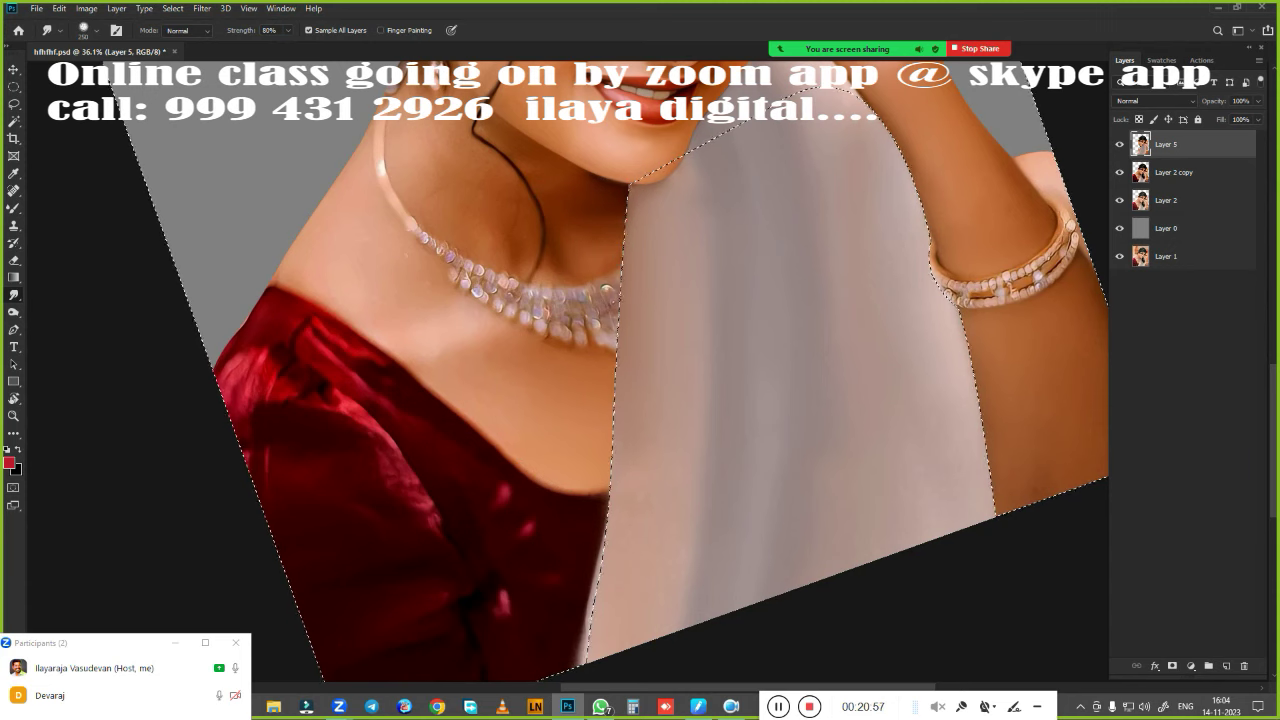
pyautogui.press(']')
pyautogui.scroll(2, 703, 345)
pyautogui.scroll(3, 617, 517)
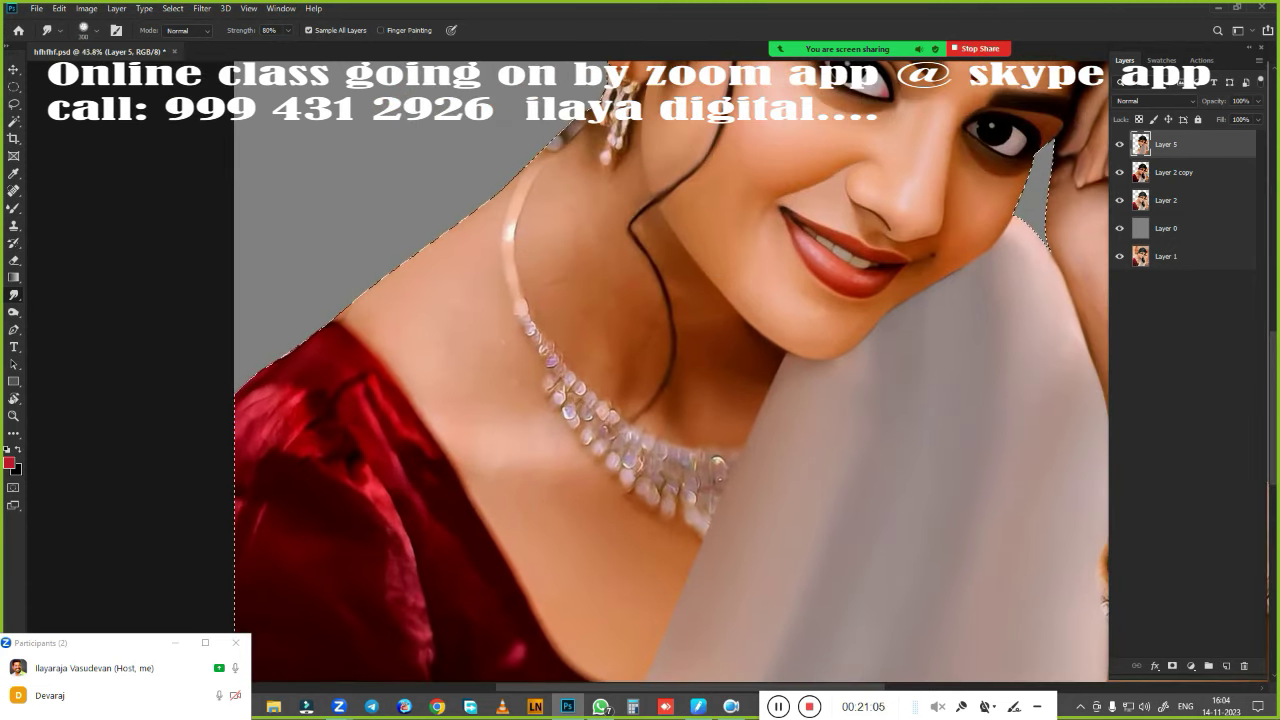
pyautogui.press('[')
pyautogui.press('[')
pyautogui.moveTo(407, 356)
pyautogui.mouseDown()
pyautogui.moveTo(563, 160)
pyautogui.moveTo(586, 170)
pyautogui.mouseUp()
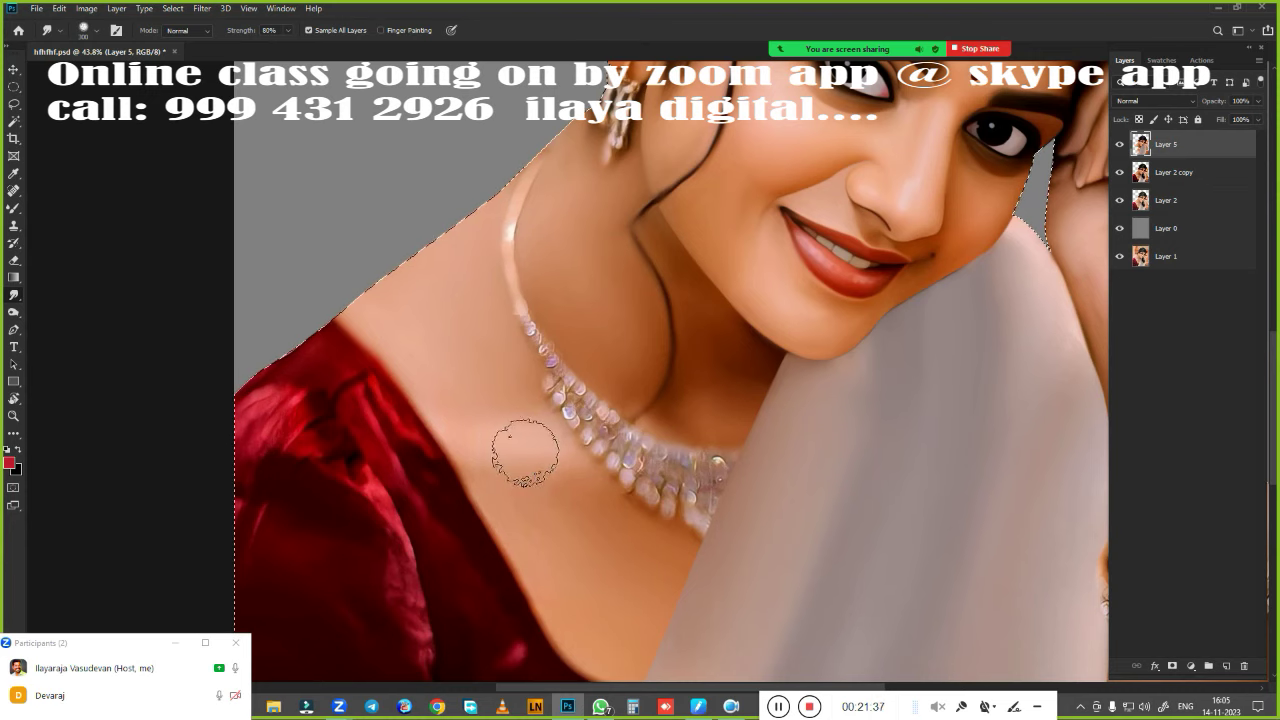
pyautogui.press('[')
pyautogui.press(']')
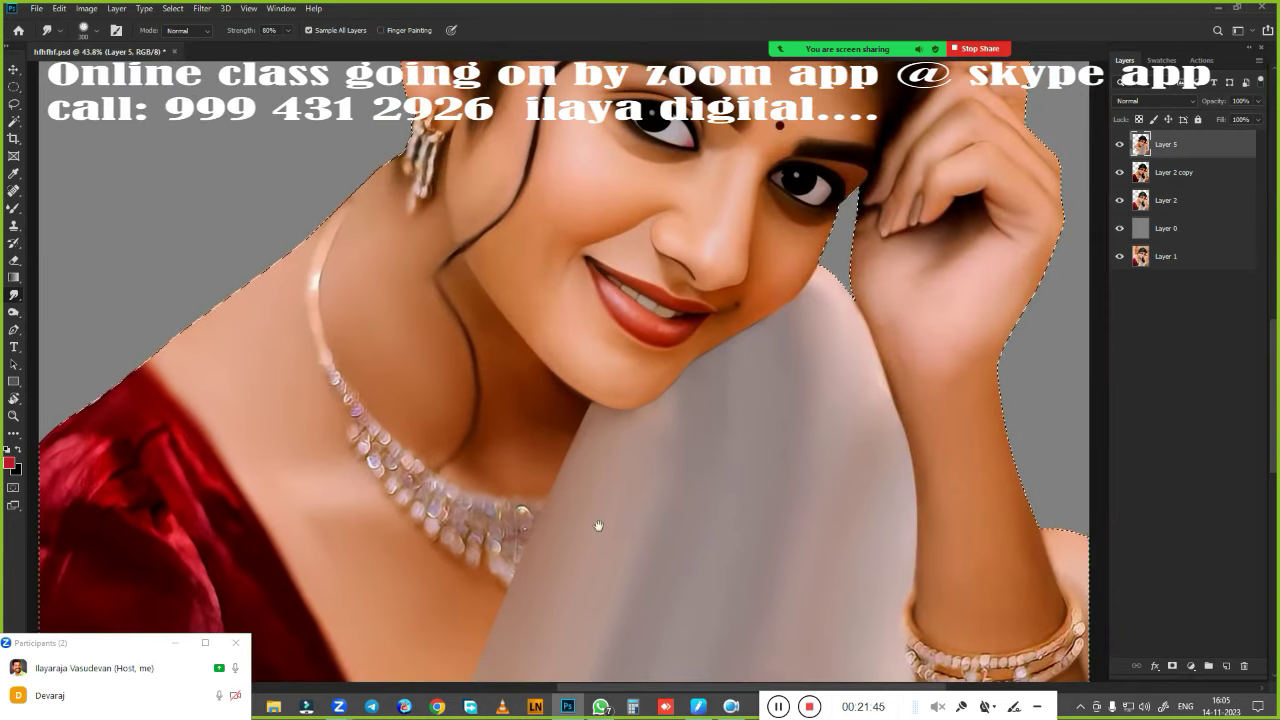
# Step: Smudge the red blouse's shoulder edge and bright highlights into soft painted folds
pyautogui.moveTo(600, 526); pyautogui.dragTo(560, 445)
pyautogui.scroll(-2, 488, 418)
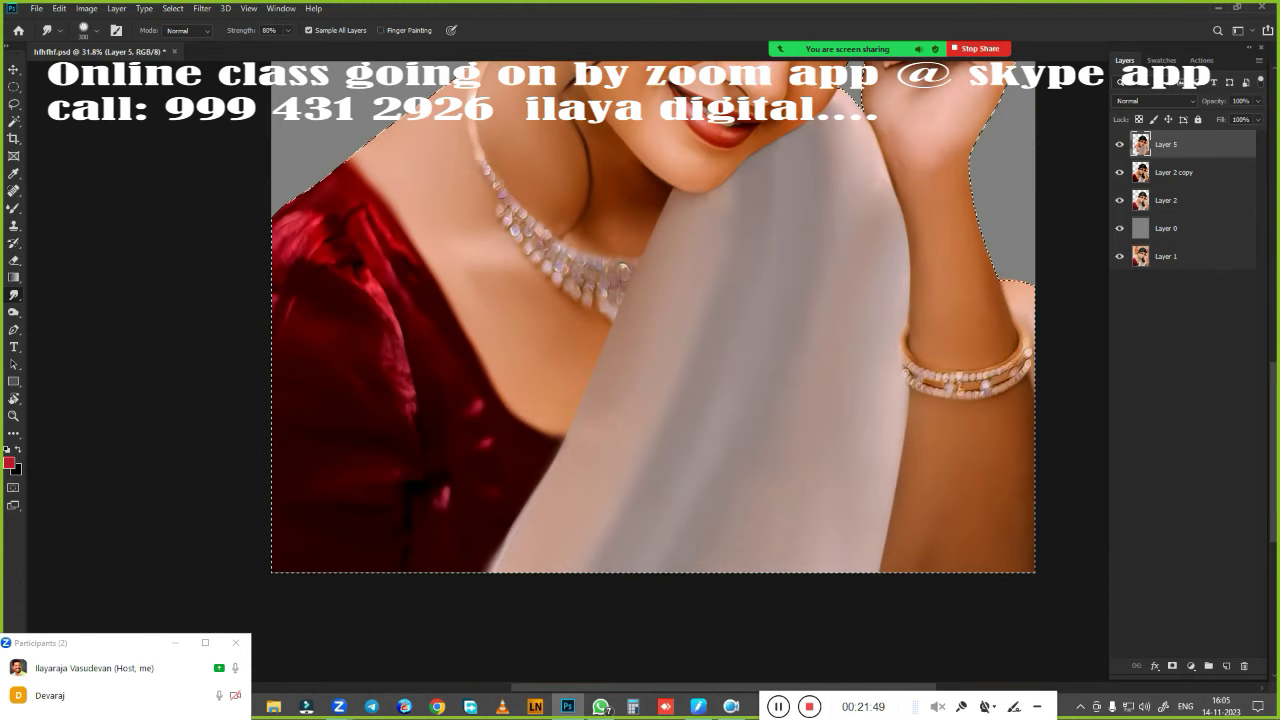
pyautogui.press(']')
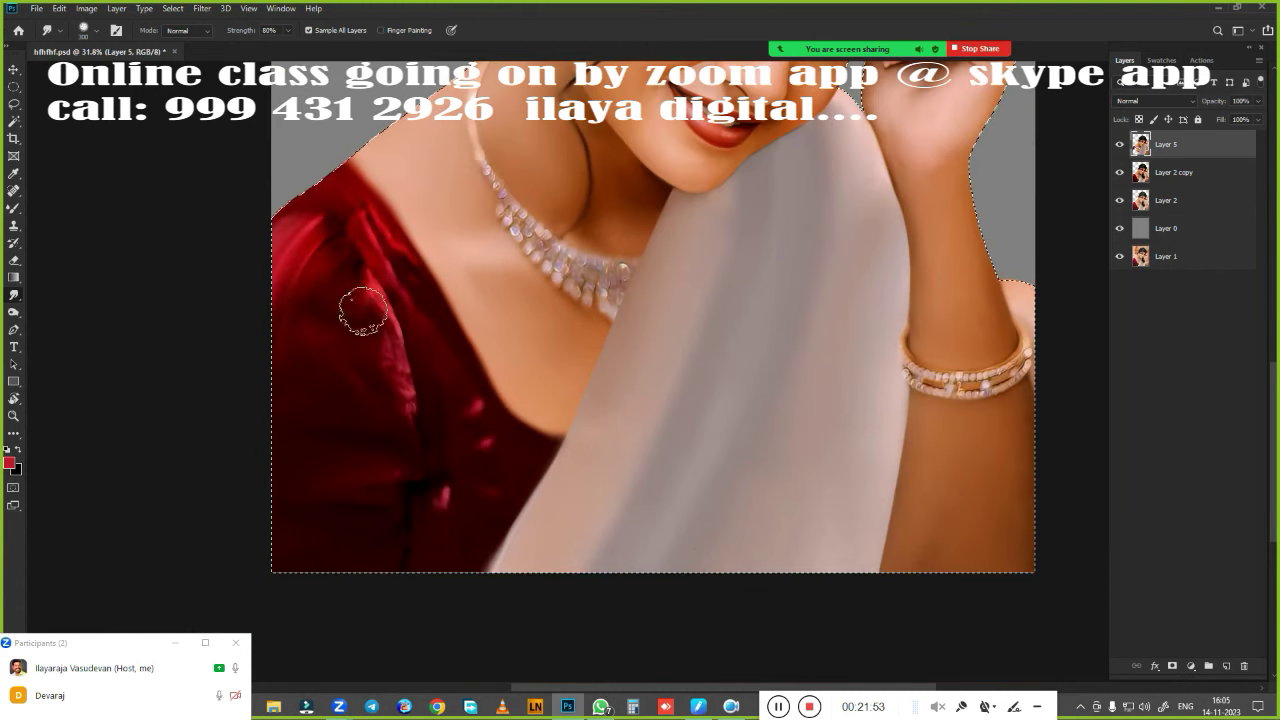
pyautogui.press('[')
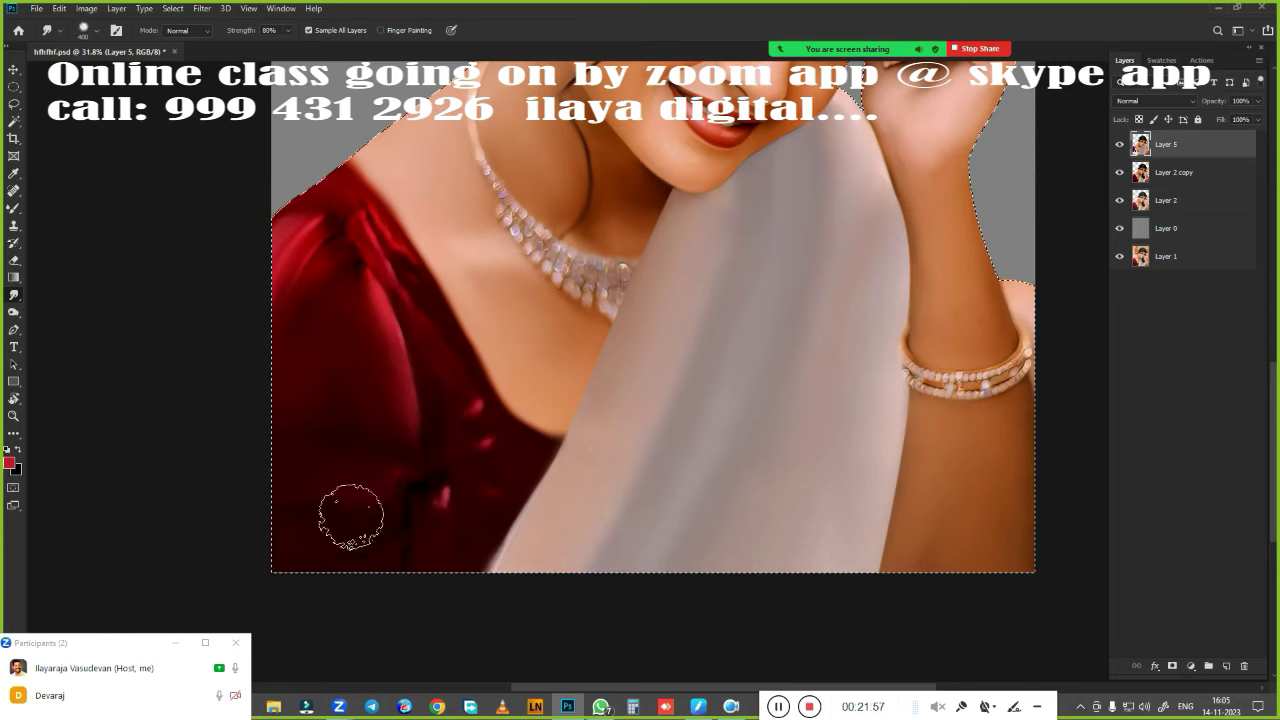
pyautogui.moveTo(405, 265); pyautogui.dragTo(345, 165)
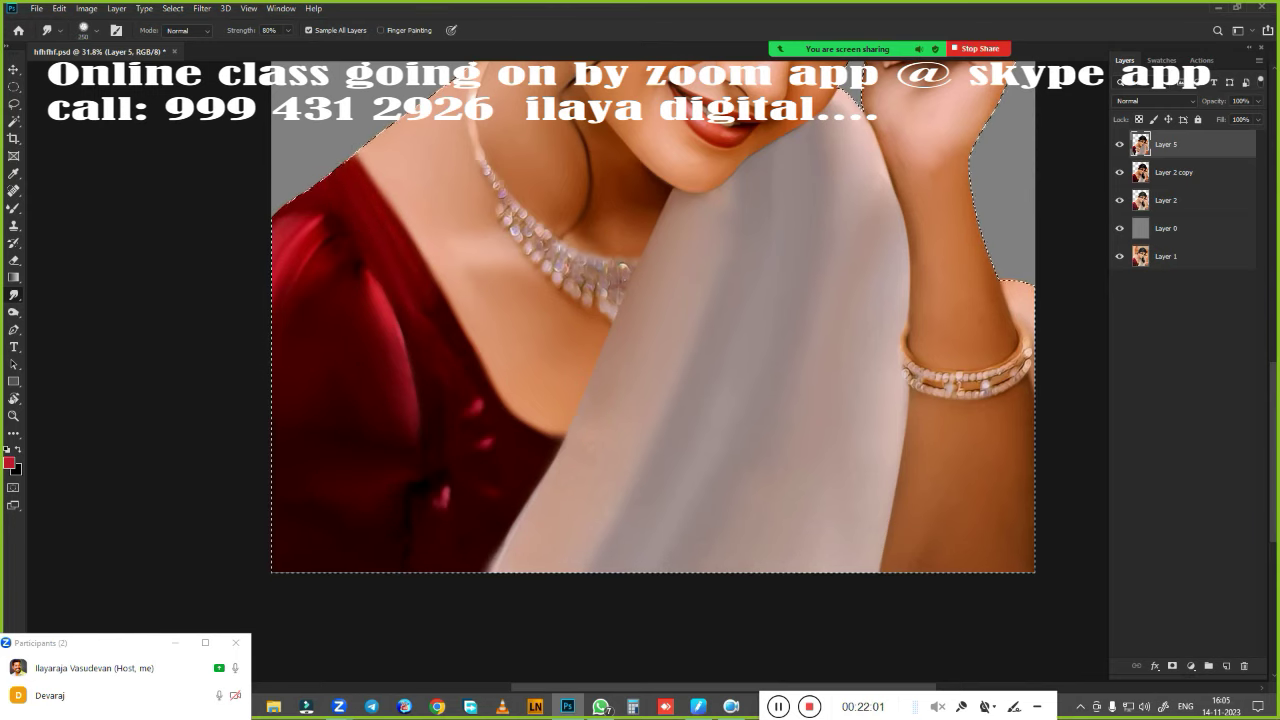
pyautogui.press('[')
pyautogui.moveTo(459, 382); pyautogui.dragTo(490, 452)
pyautogui.press(']')
pyautogui.press(']')
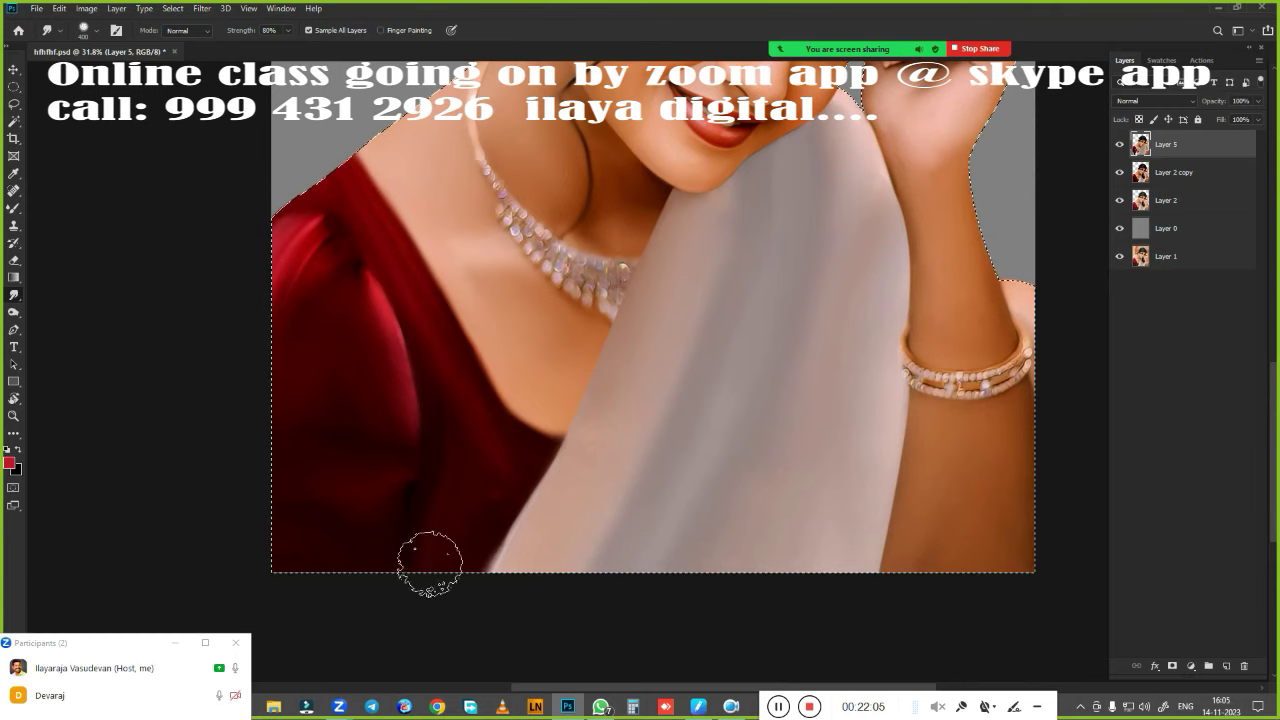
pyautogui.press('[')
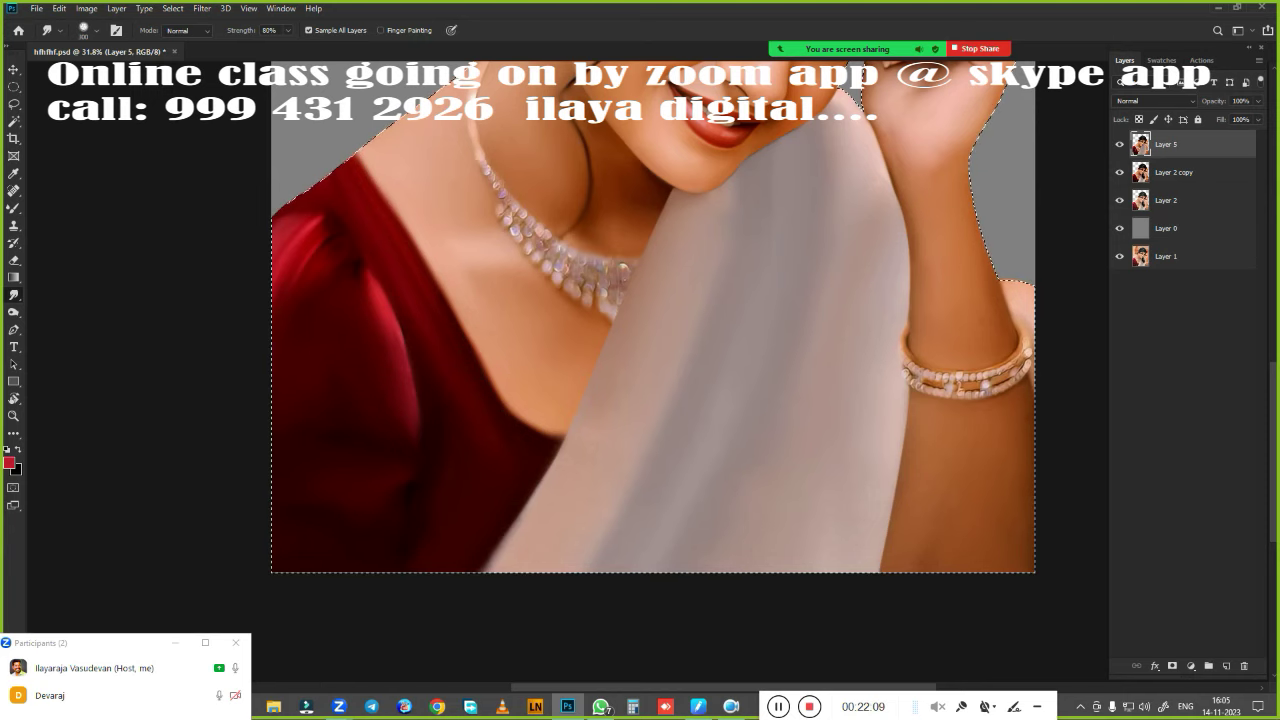
pyautogui.scroll(-2, 683, 380)
# Step: Remove the Layer 2 copy layer and duplicate Layer 5 as Layer 5 copy
pyautogui.keyDown('shift'); pyautogui.click(1186, 172); pyautogui.keyUp('shift')
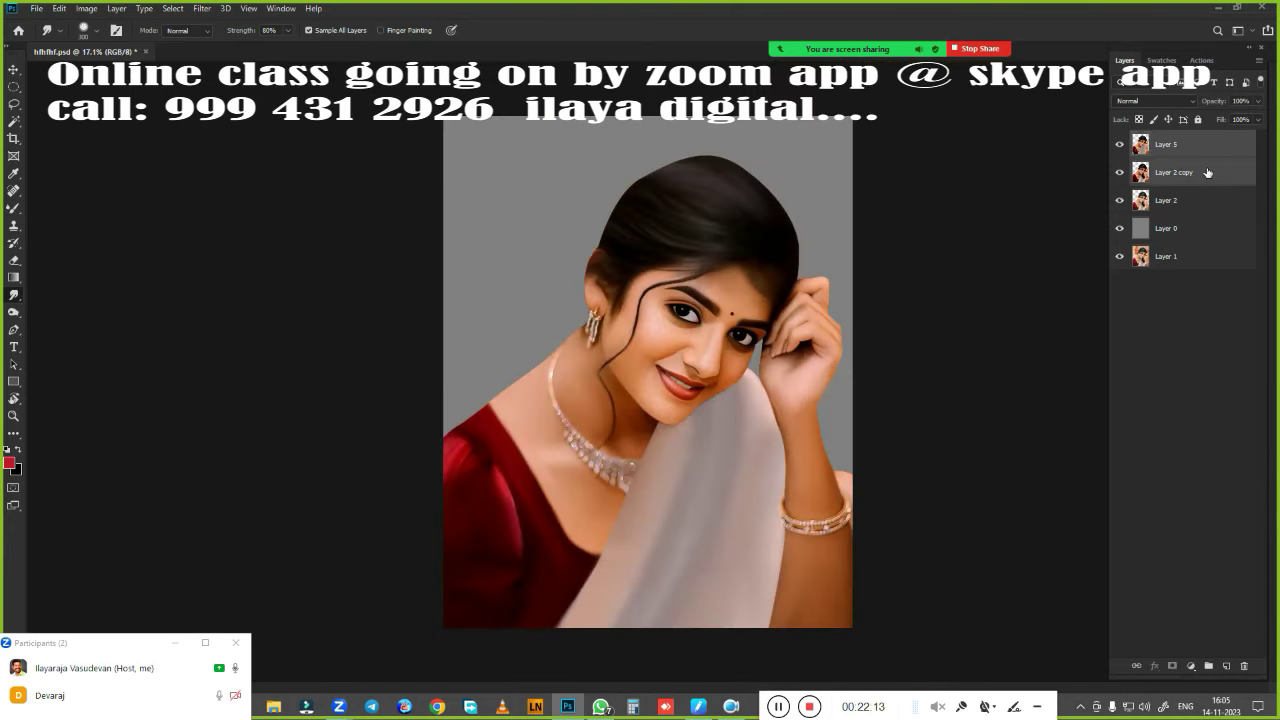
pyautogui.hotkey('ctrl', 'e')
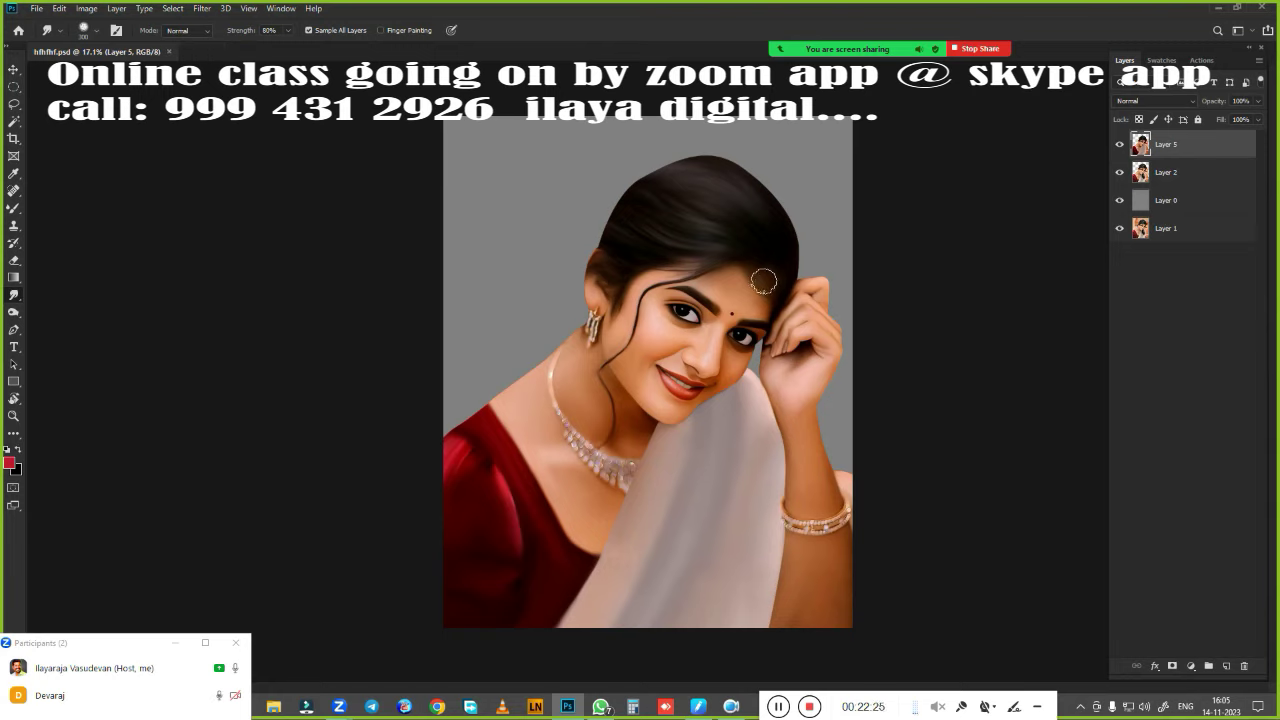
pyautogui.press('v')
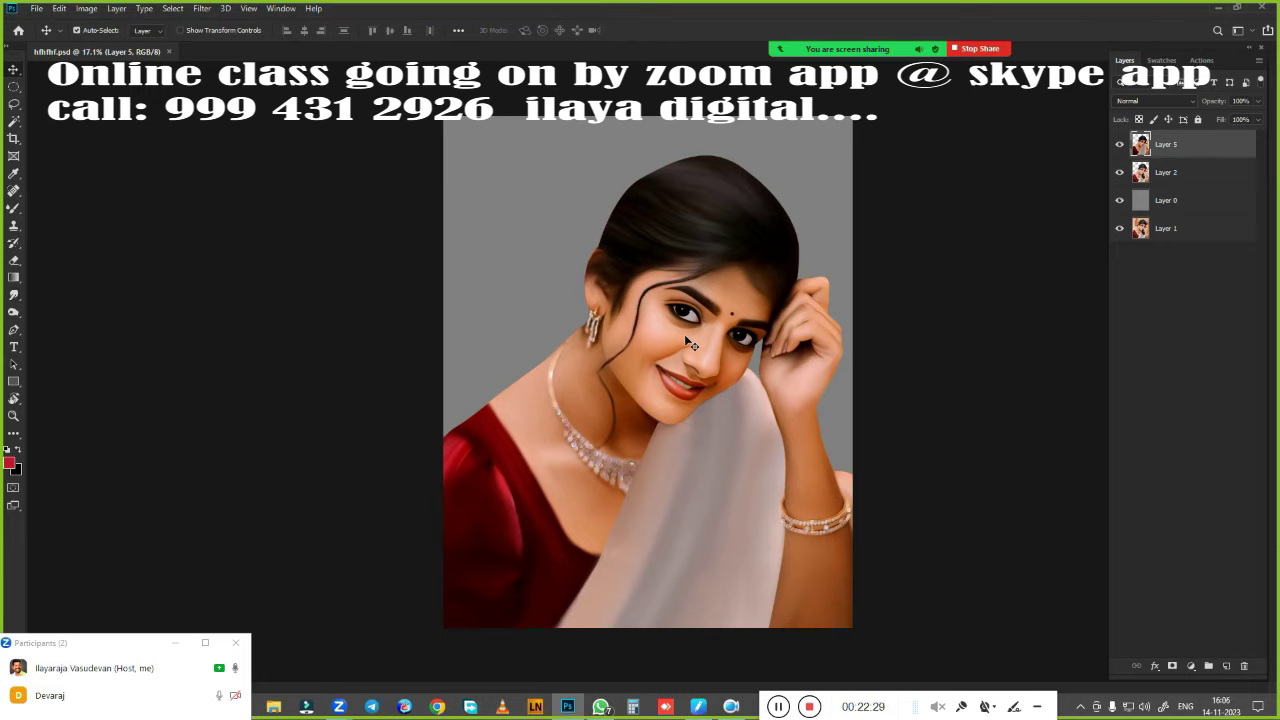
pyautogui.hotkey('ctrl', 'j')
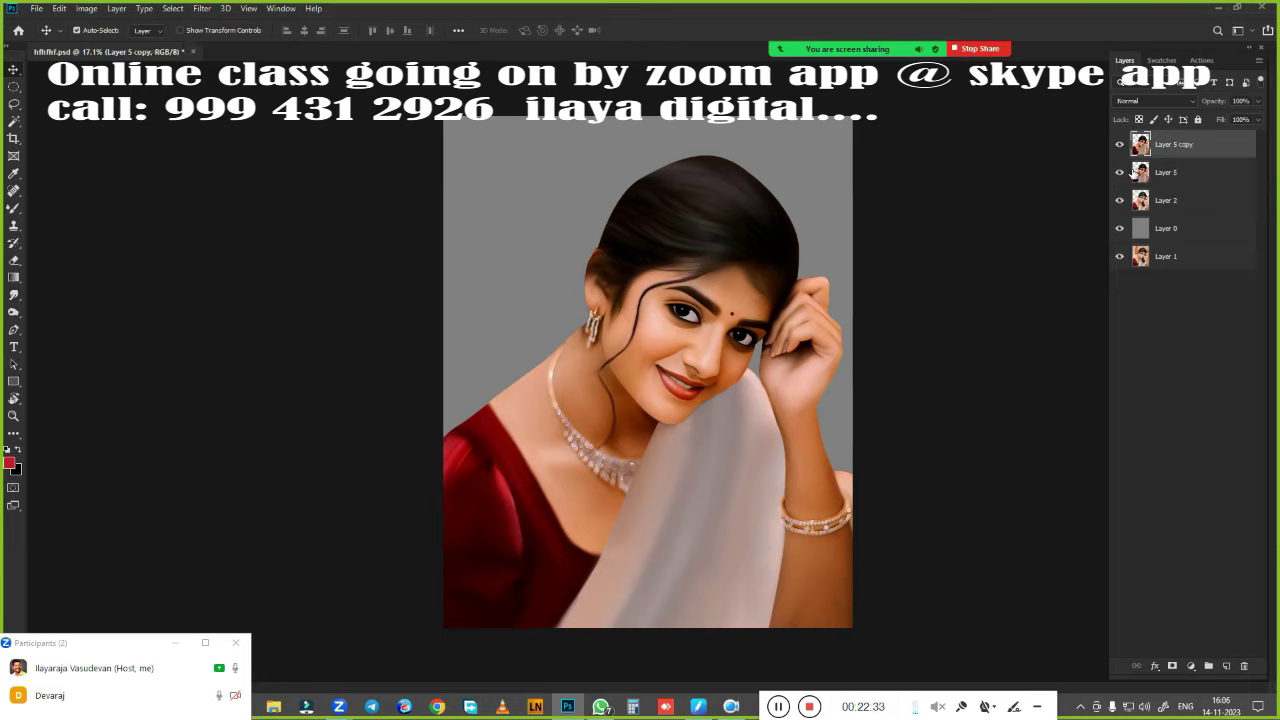